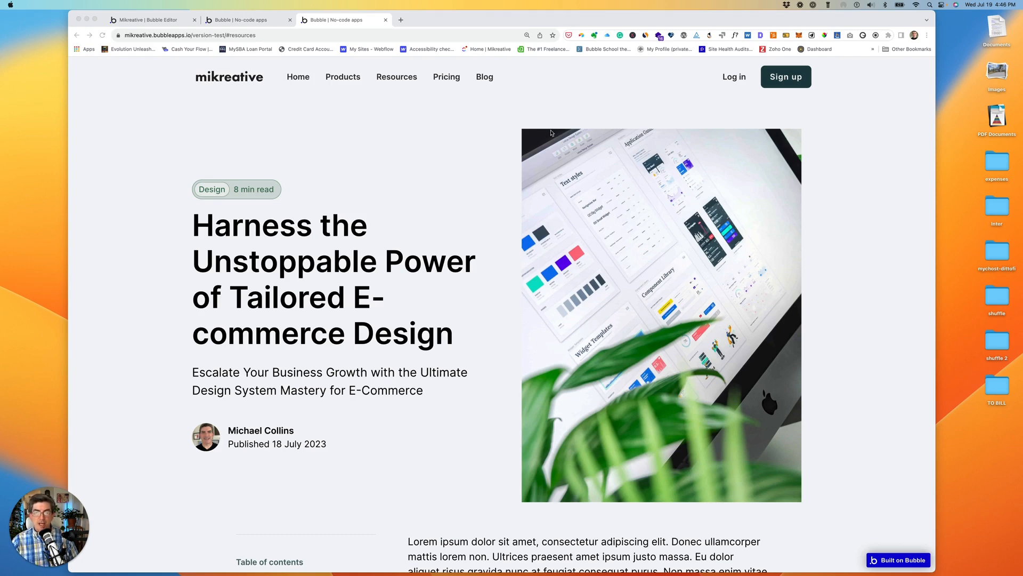
- Examine how the navigation header and the table of contents behave while scrolling through the finished article page
{"action": "scroll", "coordinate": [357, 157], "scroll_direction": "down", "scroll_amount": 1}
{"action": "scroll", "coordinate": [360, 158], "scroll_direction": "down", "scroll_amount": 4}
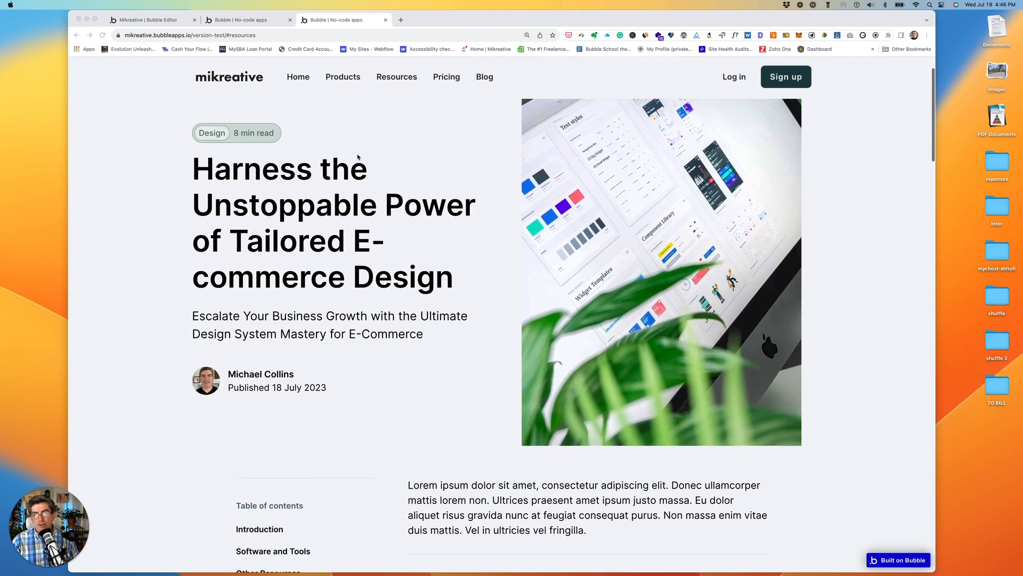
{"action": "scroll", "coordinate": [369, 156], "scroll_direction": "down", "scroll_amount": 7}
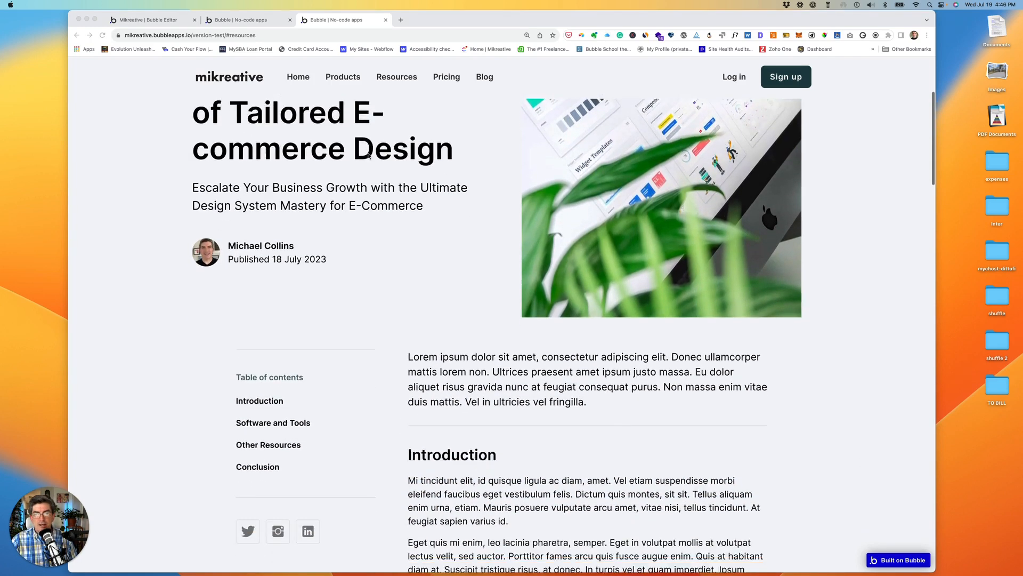
{"action": "scroll", "coordinate": [368, 156], "scroll_direction": "down", "scroll_amount": 4}
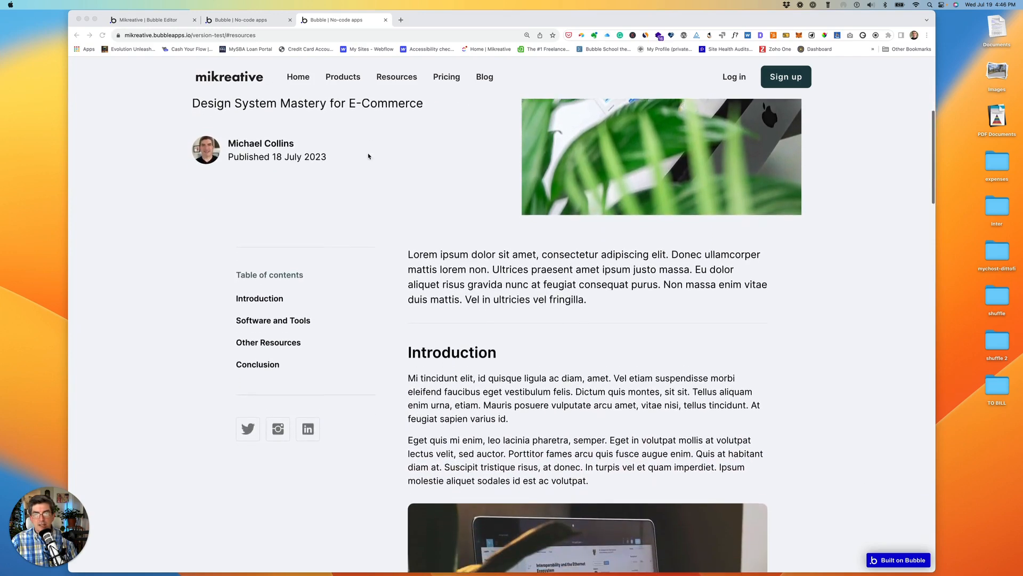
{"action": "scroll", "coordinate": [368, 156], "scroll_direction": "down", "scroll_amount": 2}
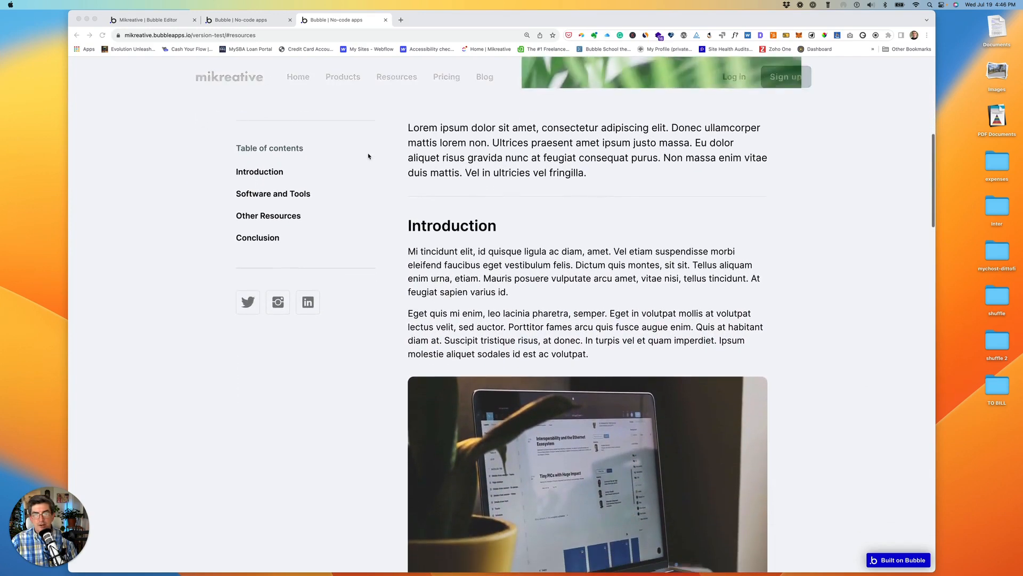
{"action": "scroll", "coordinate": [368, 157], "scroll_direction": "down", "scroll_amount": 3}
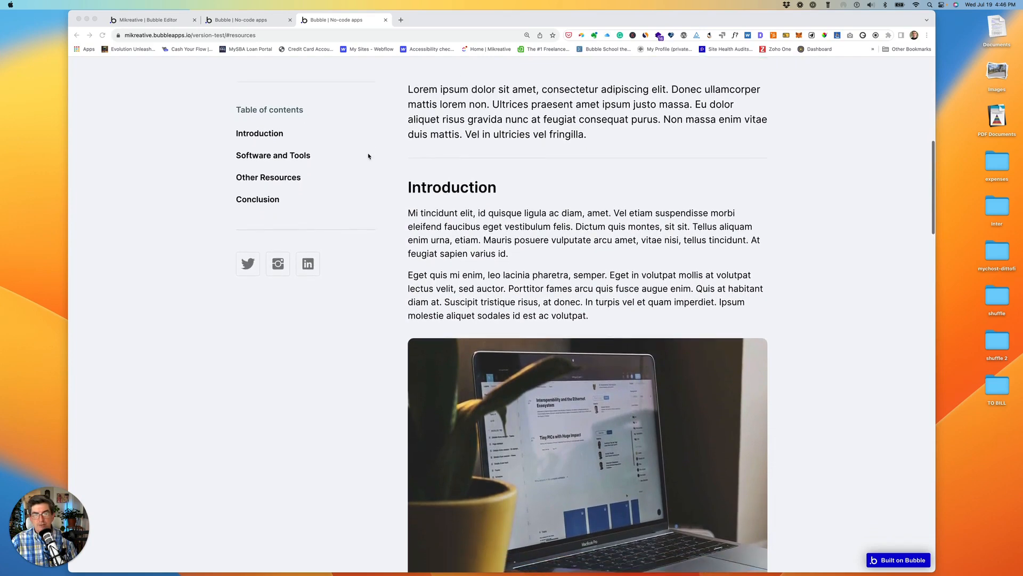
{"action": "scroll", "coordinate": [368, 156], "scroll_direction": "down", "scroll_amount": 5}
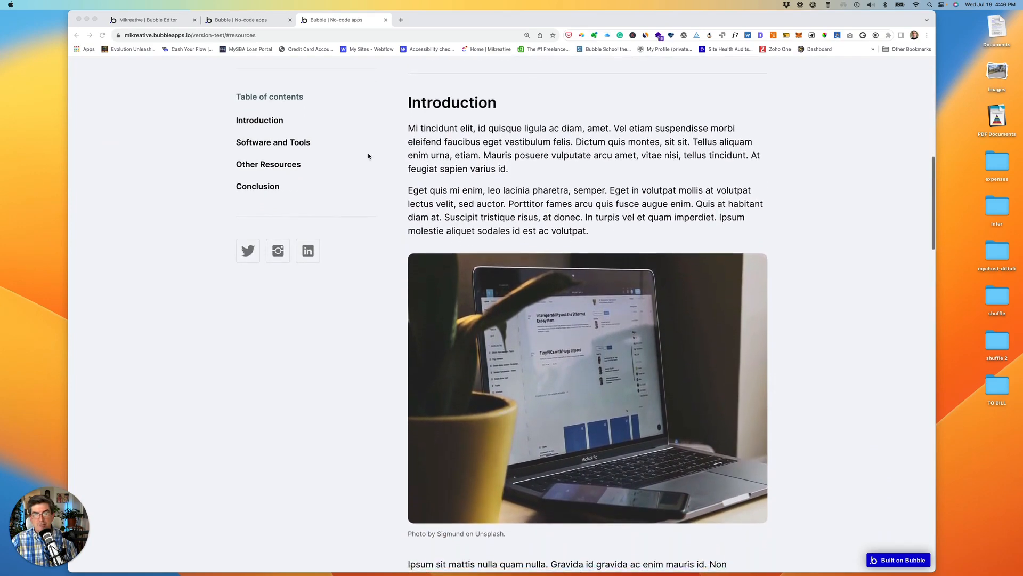
- Switch to the sticky-layout preview with outlined containers and examine its header, hero and article sections down to the footer
{"action": "key", "text": "ctrl+shift+Tab"}
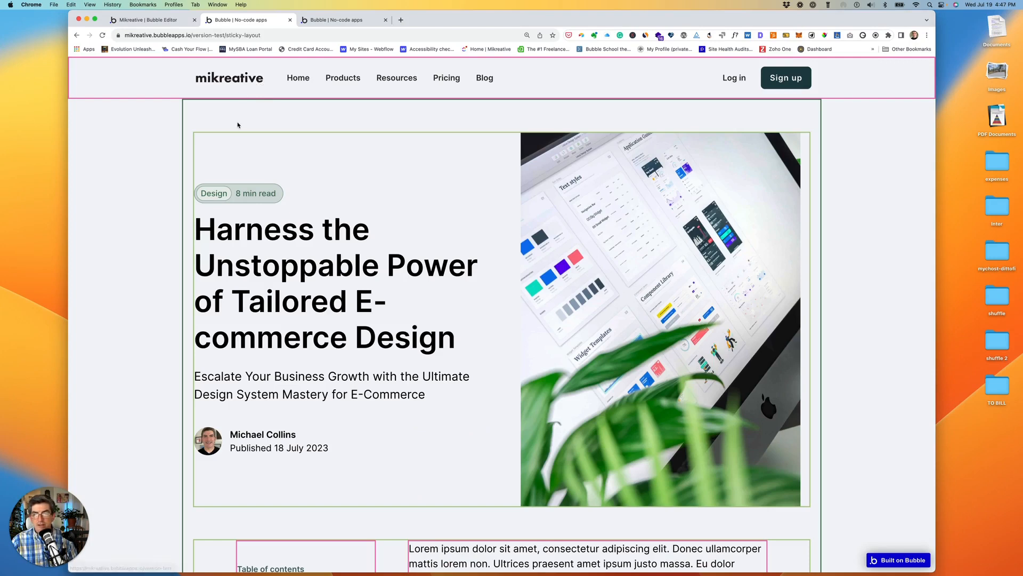
{"action": "scroll", "coordinate": [234, 109], "scroll_direction": "down", "scroll_amount": 5}
{"action": "scroll", "coordinate": [232, 105], "scroll_direction": "down", "scroll_amount": 15}
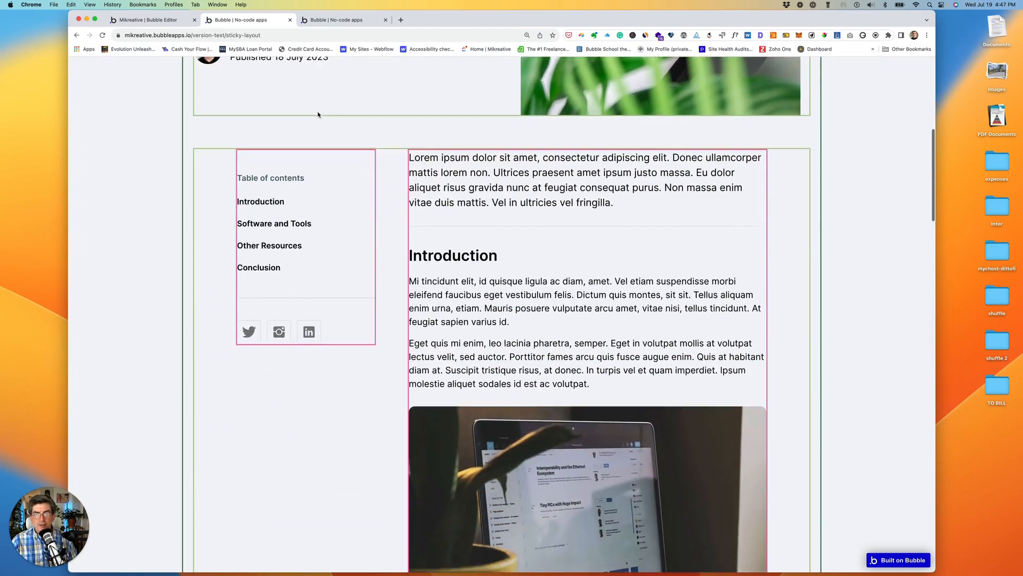
{"action": "scroll", "coordinate": [334, 113], "scroll_direction": "down", "scroll_amount": 3}
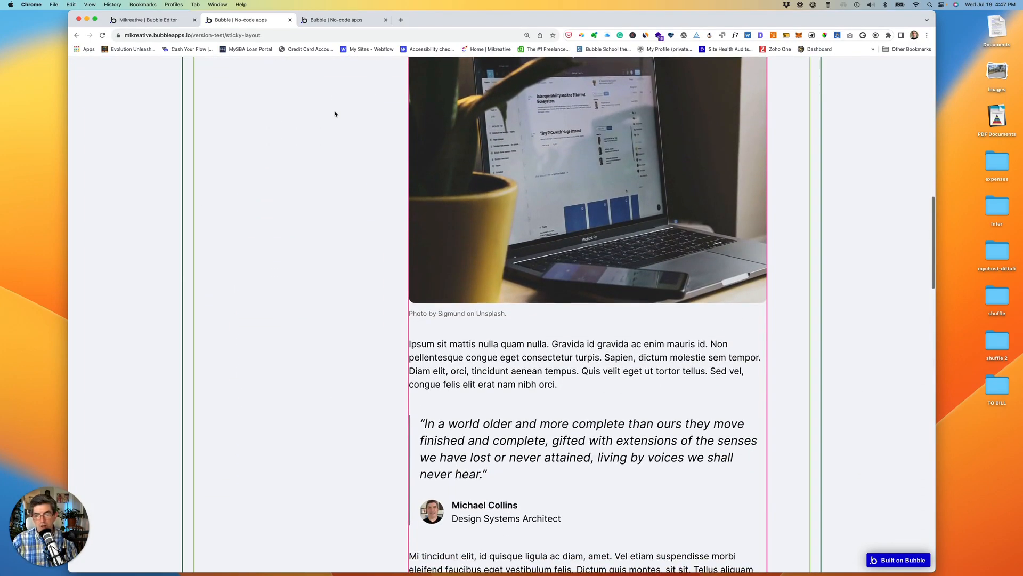
{"action": "scroll", "coordinate": [335, 113], "scroll_direction": "up", "scroll_amount": 11}
{"action": "scroll", "coordinate": [335, 113], "scroll_direction": "up", "scroll_amount": 15}
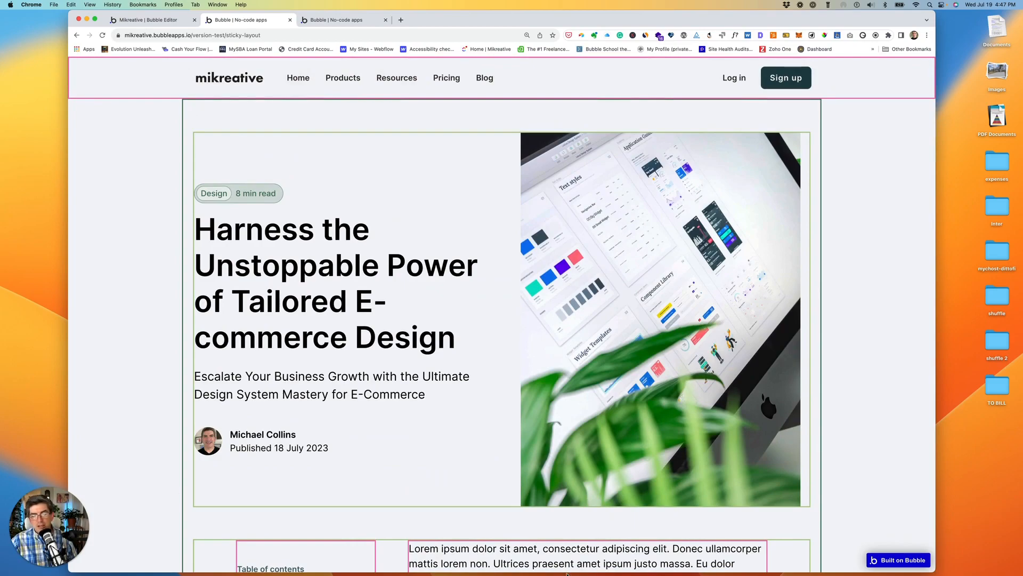
{"action": "scroll", "coordinate": [809, 268], "scroll_direction": "down", "scroll_amount": 15}
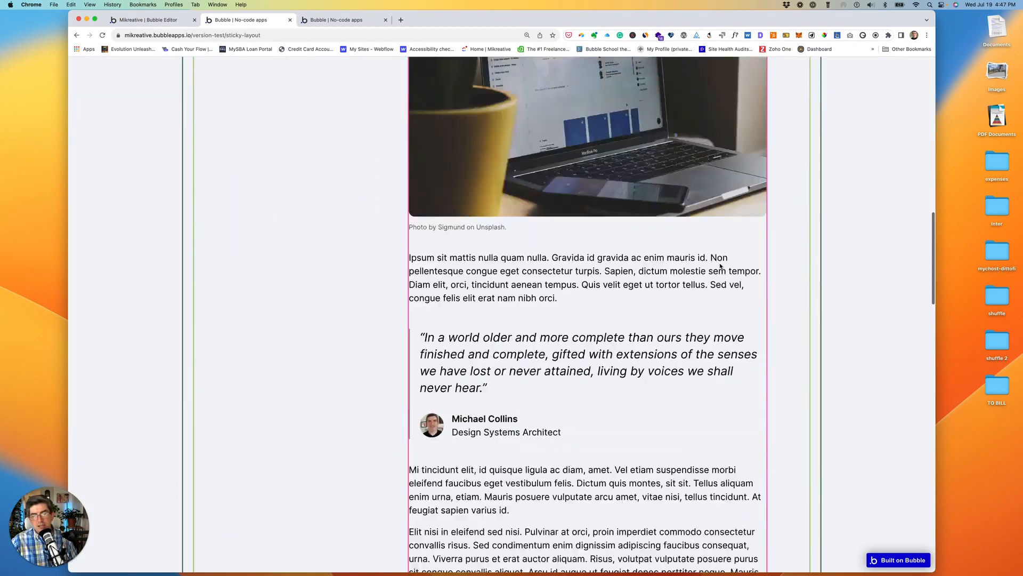
{"action": "scroll", "coordinate": [718, 262], "scroll_direction": "down", "scroll_amount": 15}
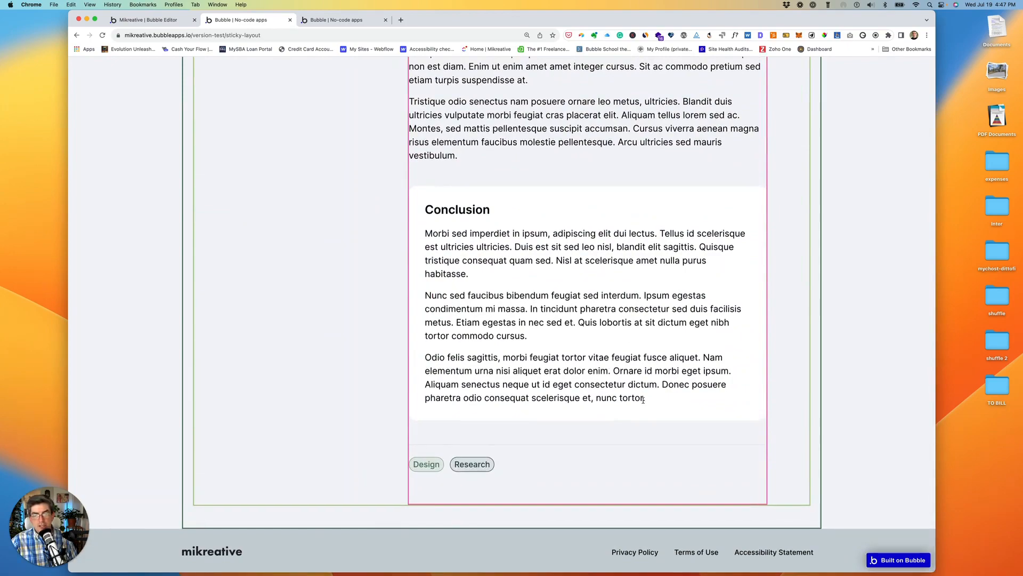
{"action": "scroll", "coordinate": [642, 399], "scroll_direction": "up", "scroll_amount": 15}
{"action": "scroll", "coordinate": [644, 404], "scroll_direction": "up", "scroll_amount": 15}
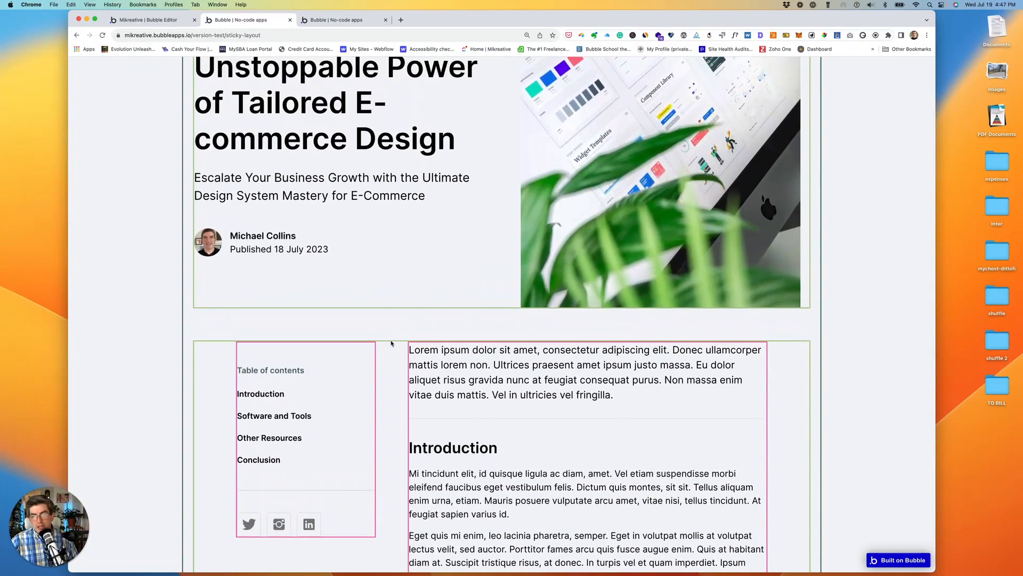
{"action": "scroll", "coordinate": [392, 344], "scroll_direction": "up", "scroll_amount": 5}
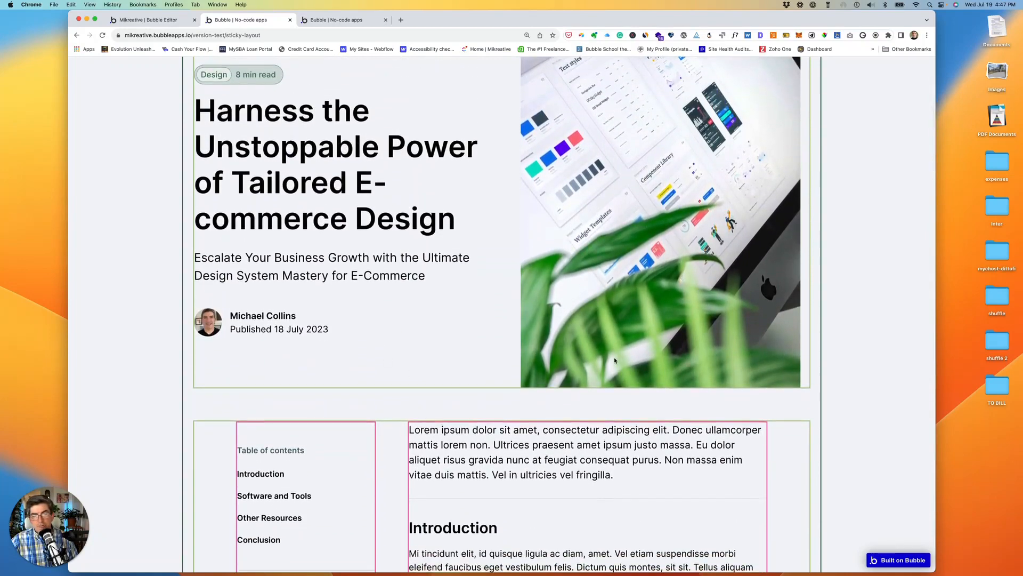
- Compare the outlined table of contents column with the article column beside it, down to the Conclusion section
{"action": "scroll", "coordinate": [457, 358], "scroll_direction": "down", "scroll_amount": 3}
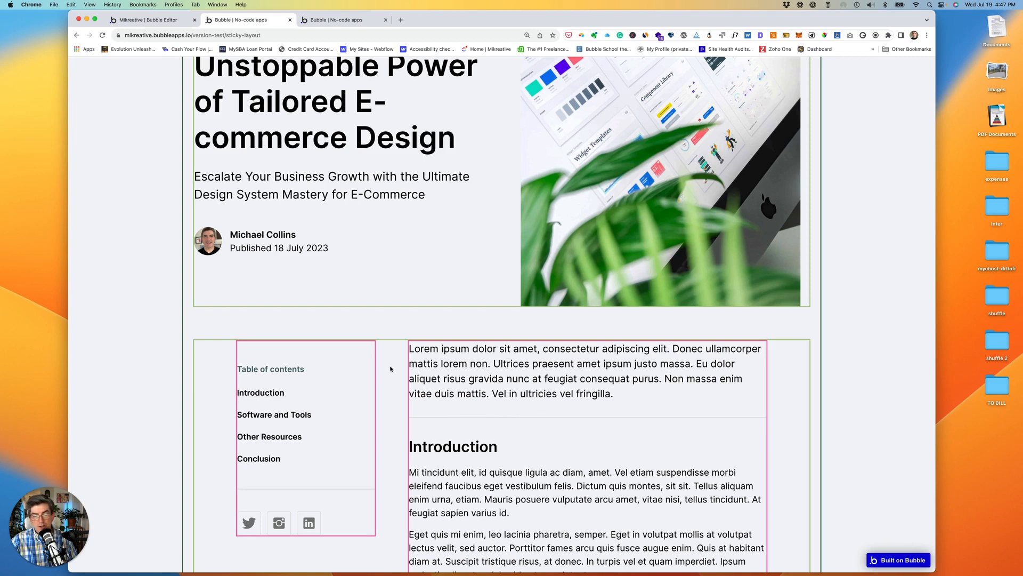
{"action": "scroll", "coordinate": [344, 245], "scroll_direction": "down", "scroll_amount": 1}
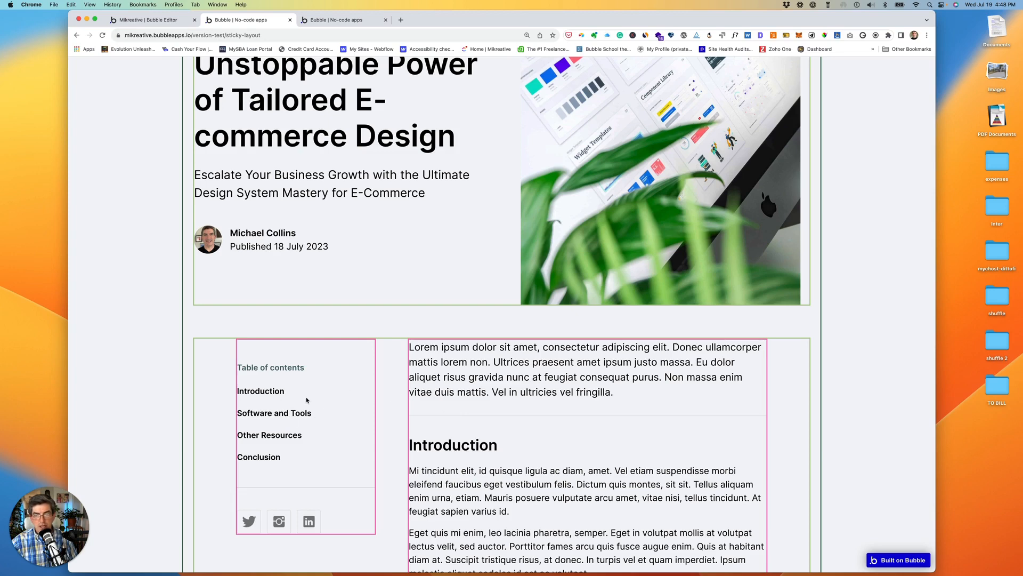
{"action": "scroll", "coordinate": [307, 400], "scroll_direction": "down", "scroll_amount": 12}
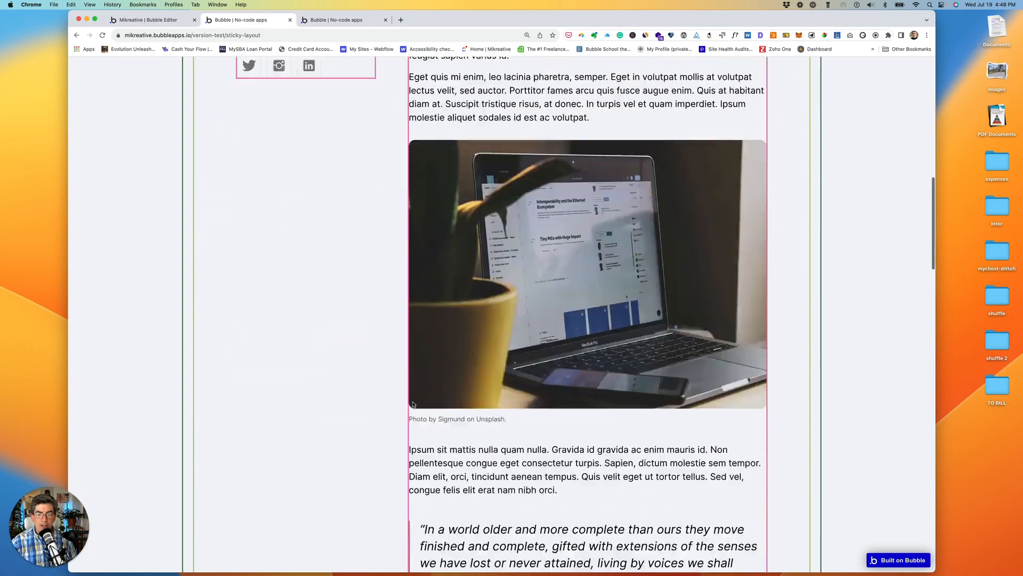
{"action": "scroll", "coordinate": [413, 404], "scroll_direction": "down", "scroll_amount": 15}
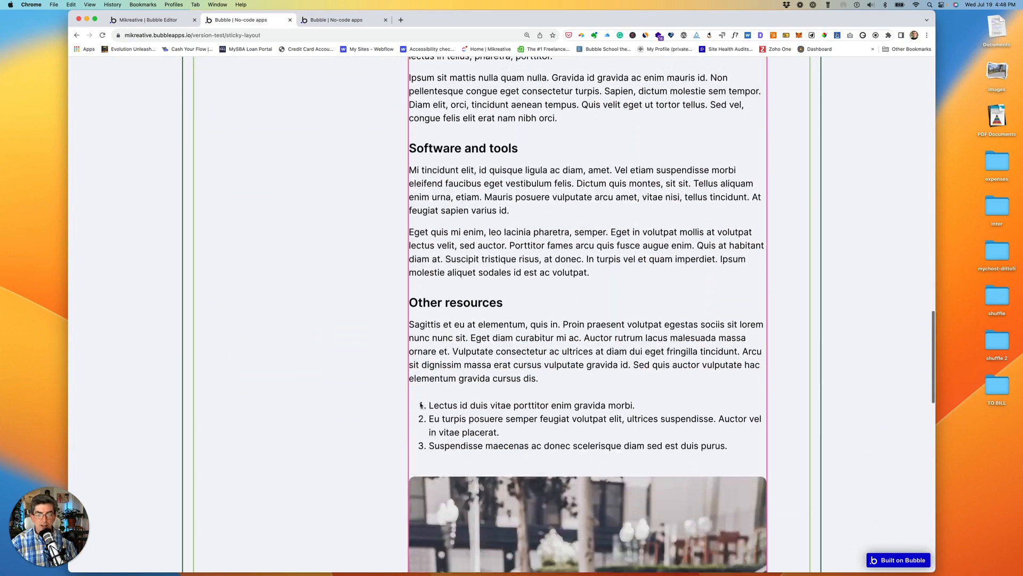
{"action": "scroll", "coordinate": [414, 401], "scroll_direction": "down", "scroll_amount": 11}
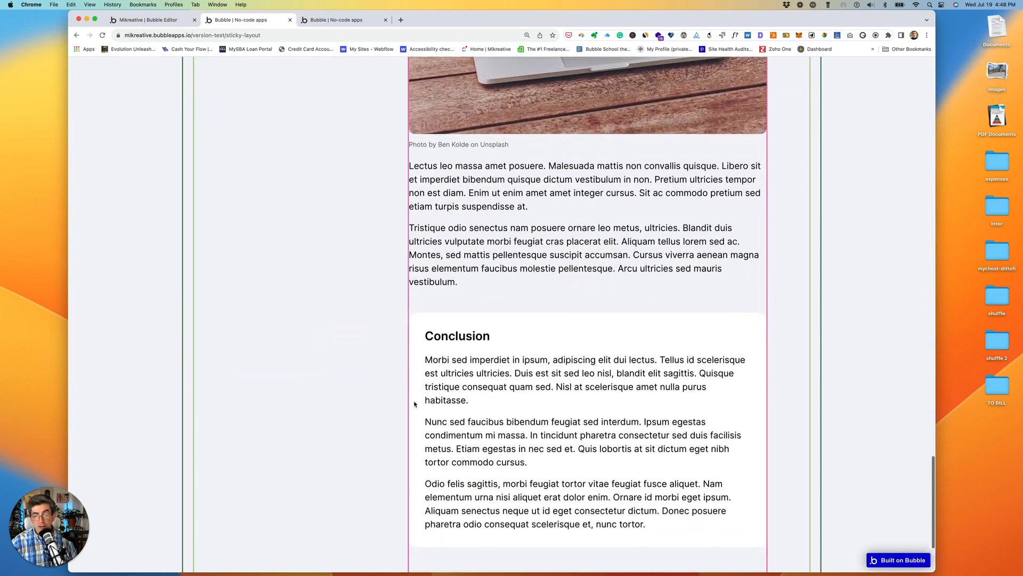
{"action": "scroll", "coordinate": [414, 401], "scroll_direction": "up", "scroll_amount": 8}
{"action": "scroll", "coordinate": [413, 401], "scroll_direction": "up", "scroll_amount": 18}
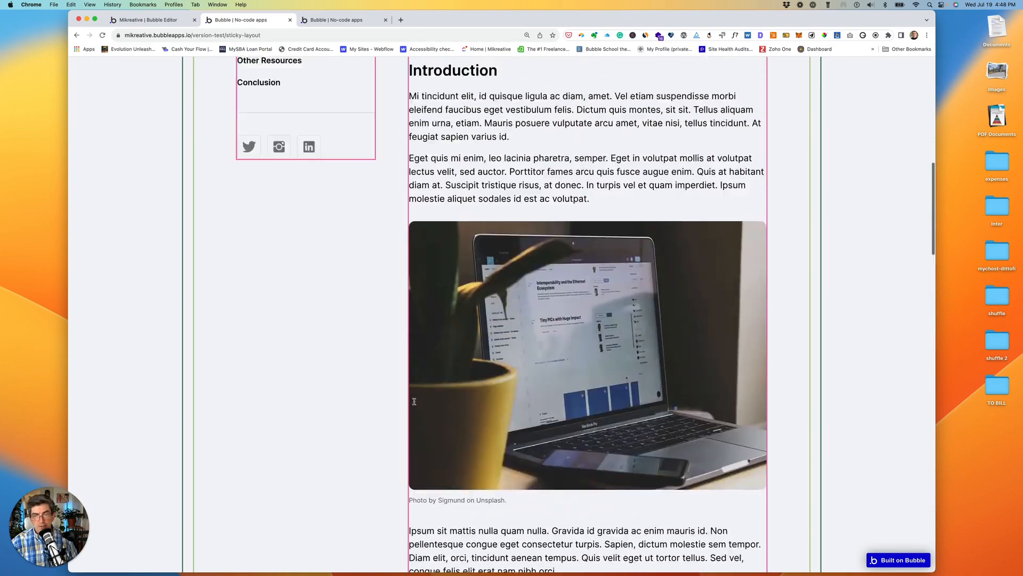
{"action": "scroll", "coordinate": [368, 329], "scroll_direction": "up", "scroll_amount": 1}
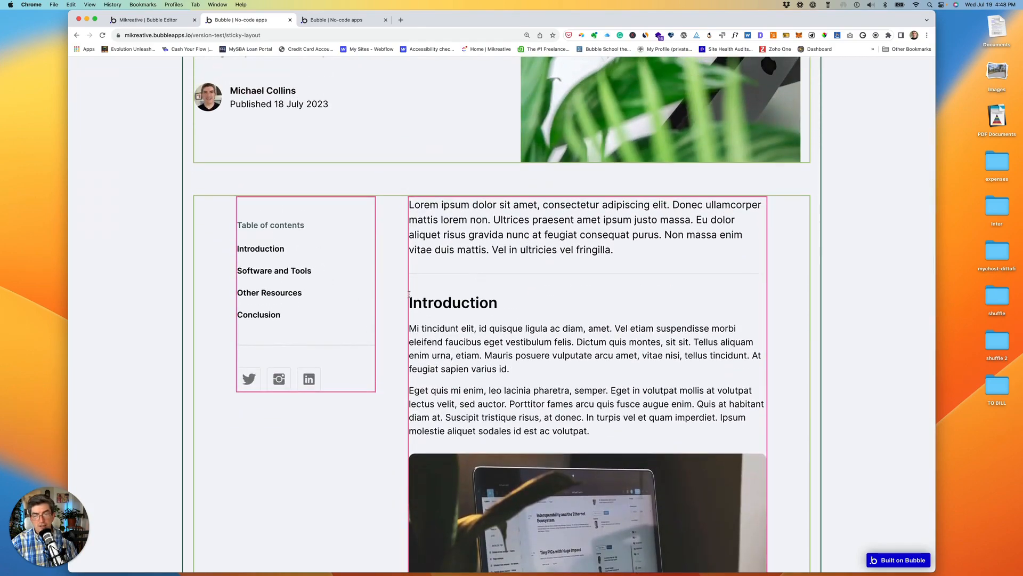
{"action": "scroll", "coordinate": [373, 277], "scroll_direction": "up", "scroll_amount": 7}
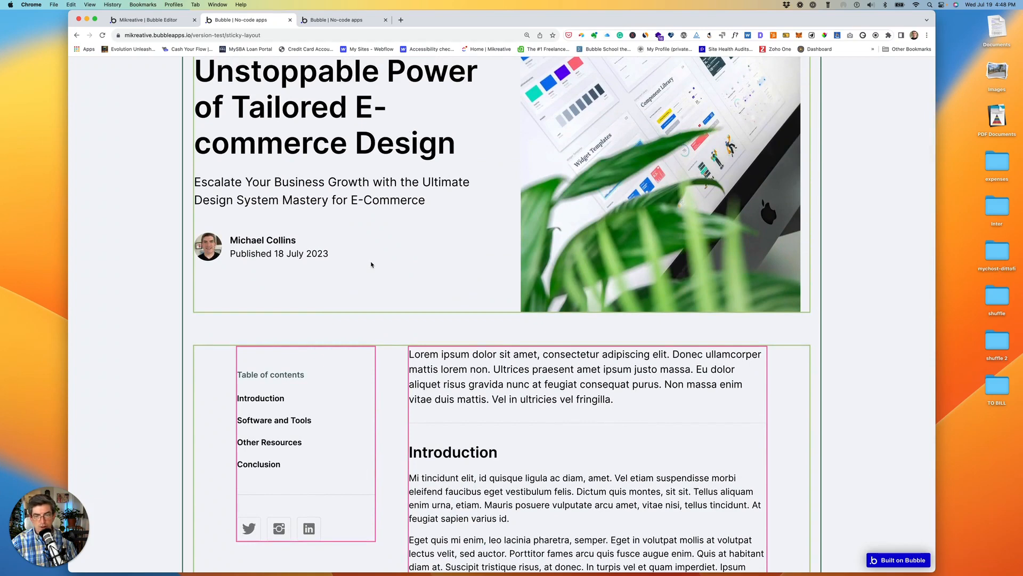
{"action": "scroll", "coordinate": [371, 264], "scroll_direction": "up", "scroll_amount": 3}
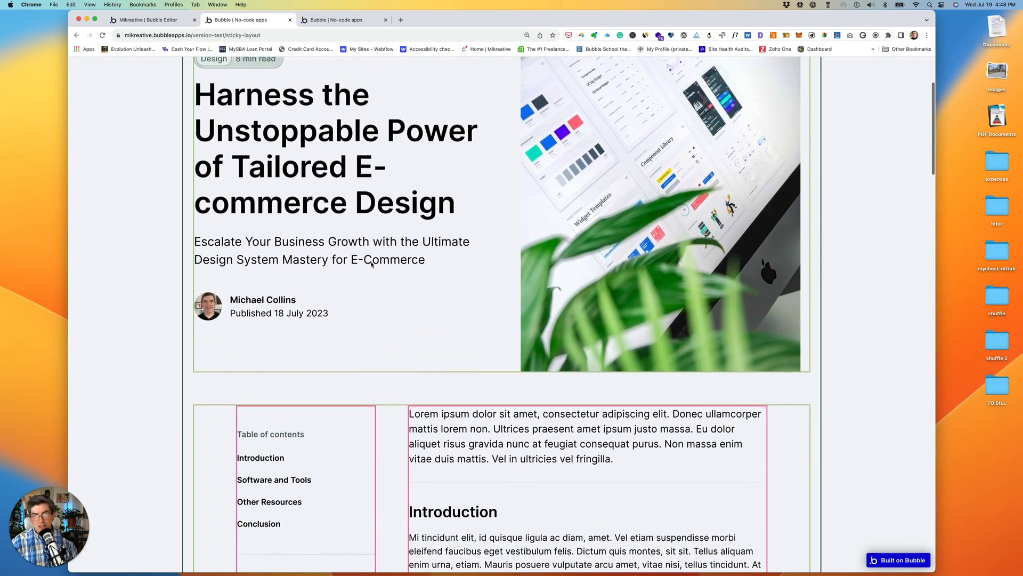
{"action": "scroll", "coordinate": [390, 413], "scroll_direction": "down", "scroll_amount": 4}
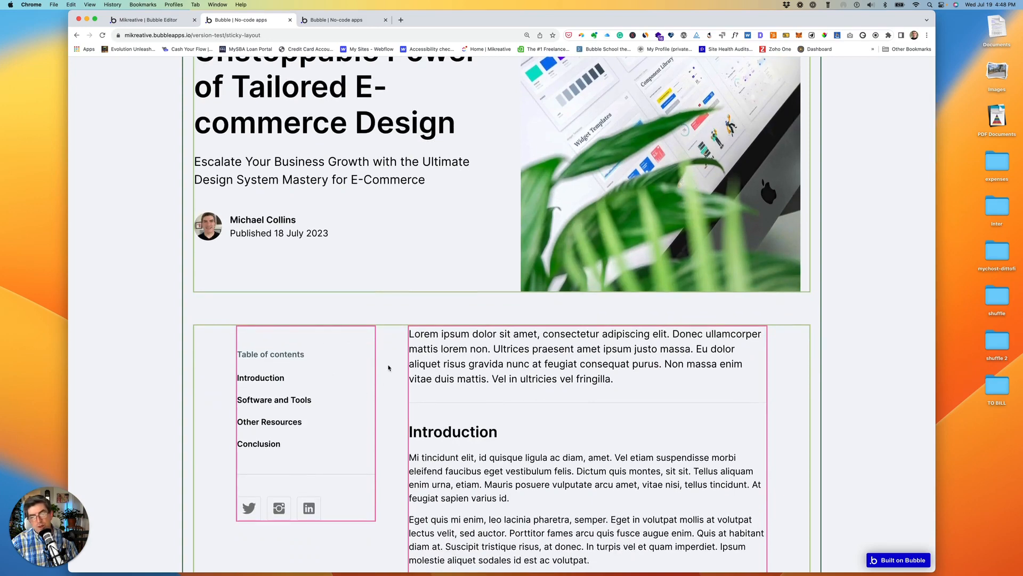
{"action": "scroll", "coordinate": [388, 367], "scroll_direction": "down", "scroll_amount": 2}
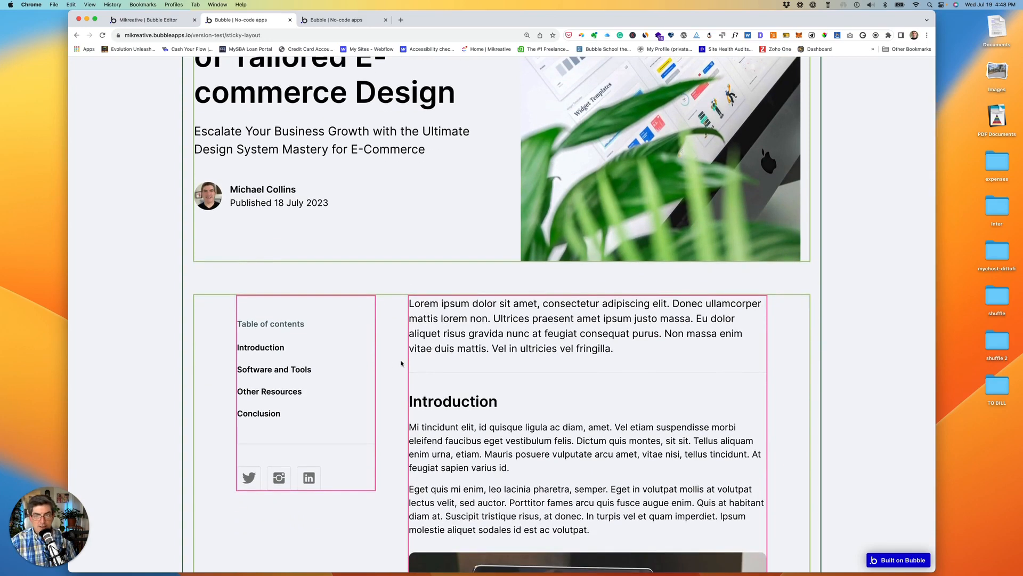
- Review the outlined page again, checking how the header and table of contents scroll relative to their parent containers
{"action": "scroll", "coordinate": [401, 363], "scroll_direction": "up", "scroll_amount": 10}
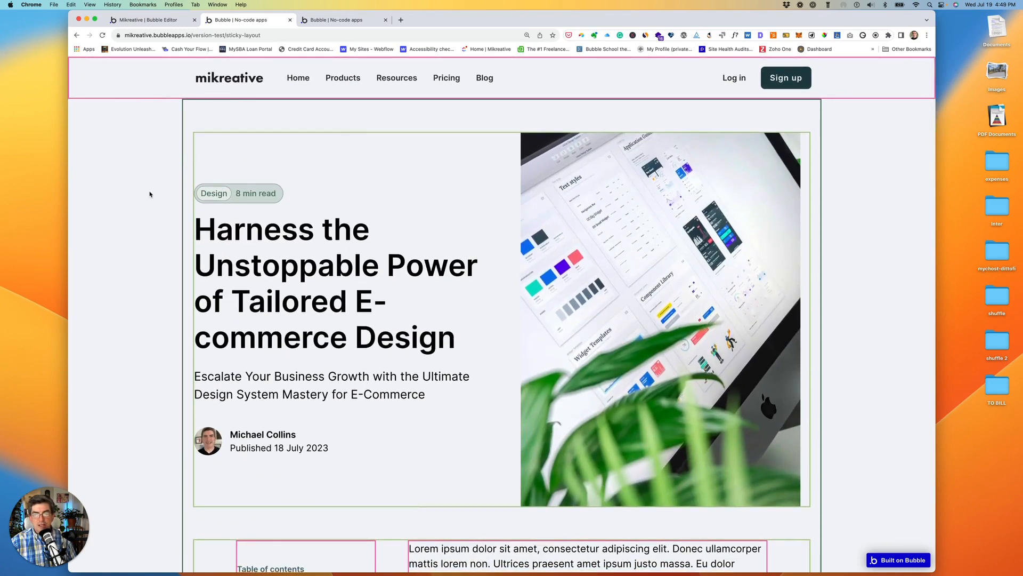
{"action": "scroll", "coordinate": [149, 201], "scroll_direction": "down", "scroll_amount": 15}
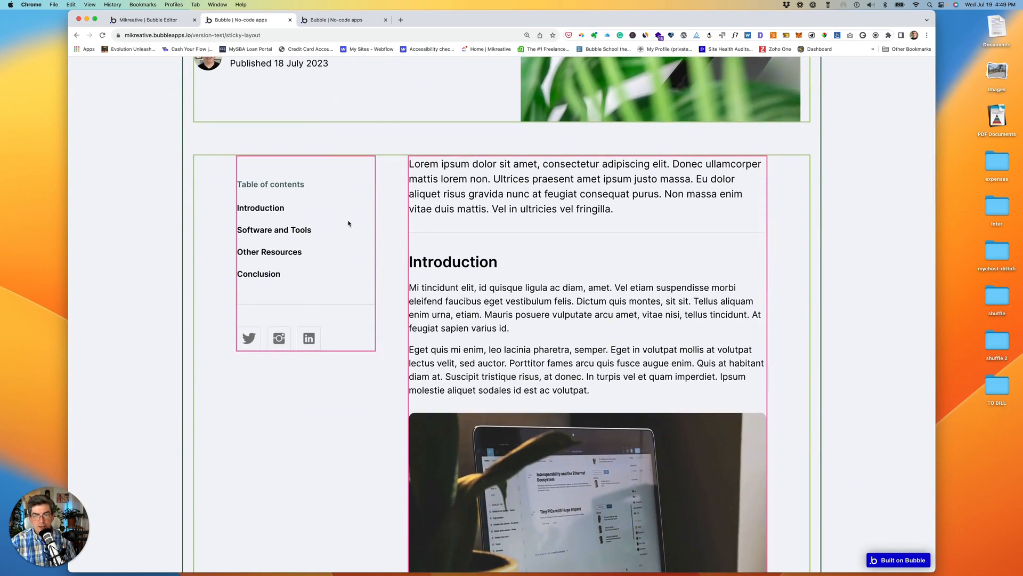
{"action": "scroll", "coordinate": [392, 235], "scroll_direction": "down", "scroll_amount": 3}
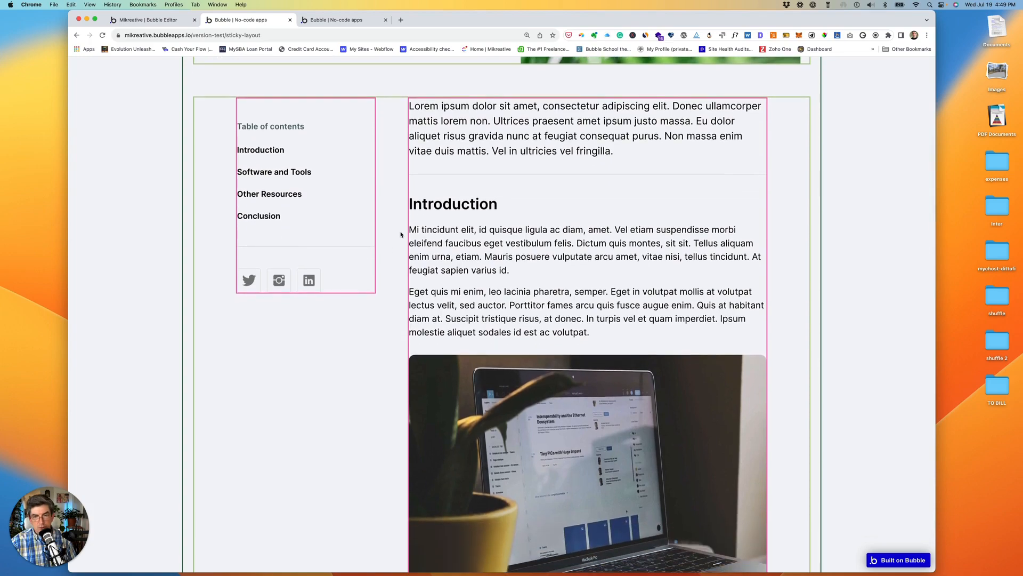
{"action": "scroll", "coordinate": [400, 234], "scroll_direction": "down", "scroll_amount": 15}
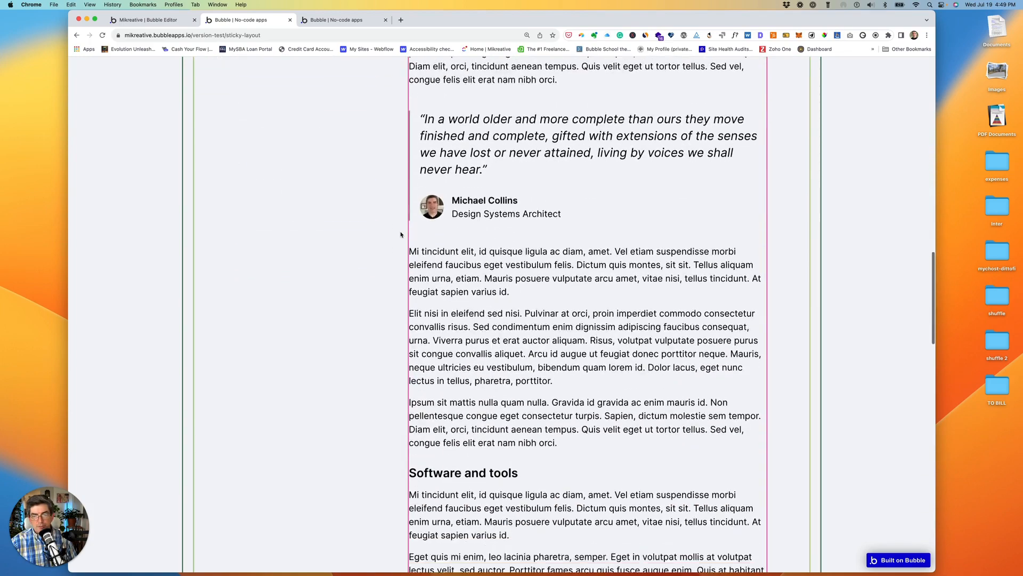
{"action": "scroll", "coordinate": [400, 235], "scroll_direction": "down", "scroll_amount": 20}
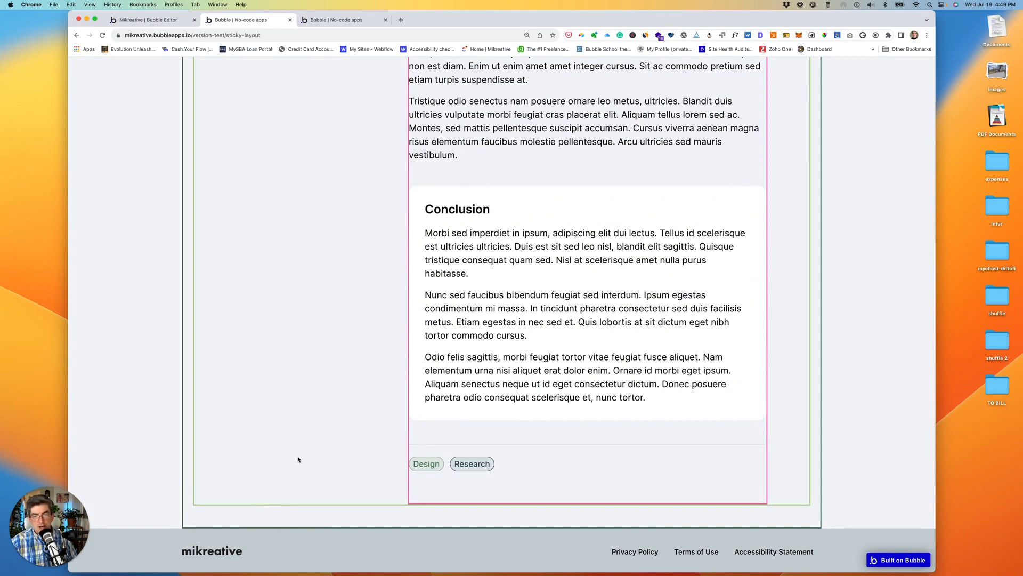
{"action": "scroll", "coordinate": [376, 334], "scroll_direction": "up", "scroll_amount": 20}
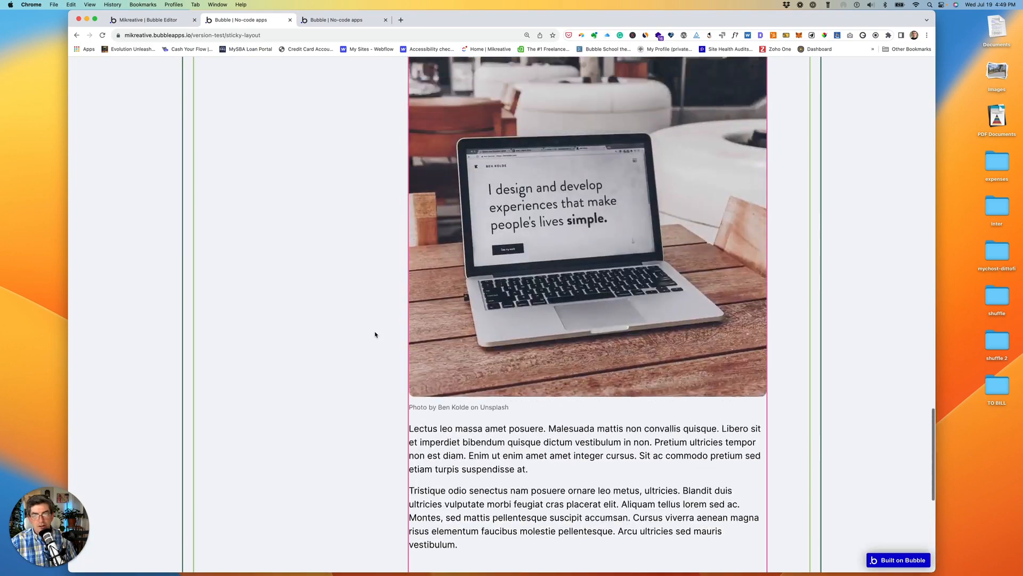
{"action": "scroll", "coordinate": [376, 335], "scroll_direction": "up", "scroll_amount": 4}
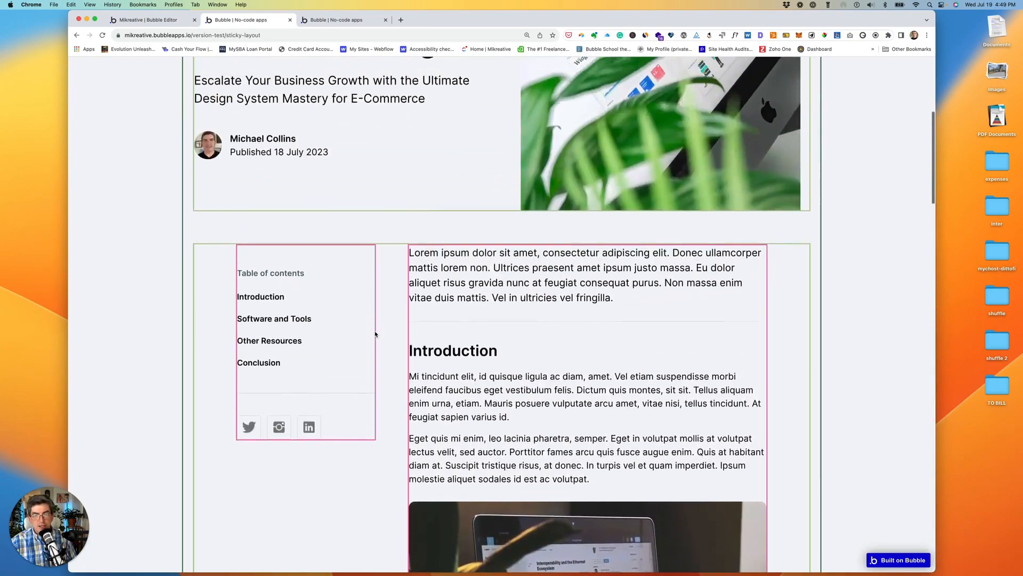
{"action": "scroll", "coordinate": [374, 334], "scroll_direction": "down", "scroll_amount": 6}
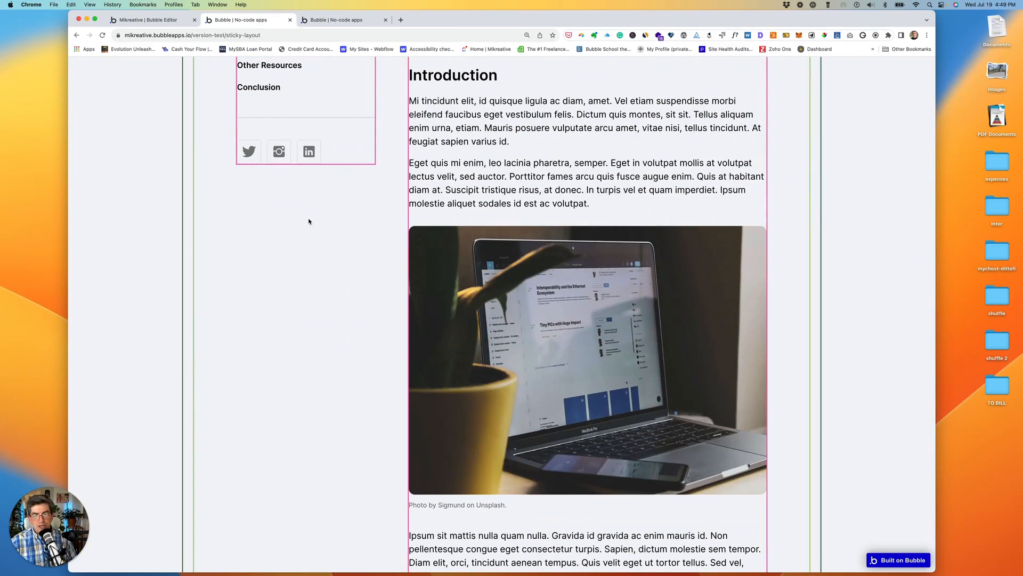
{"action": "scroll", "coordinate": [311, 221], "scroll_direction": "up", "scroll_amount": 4}
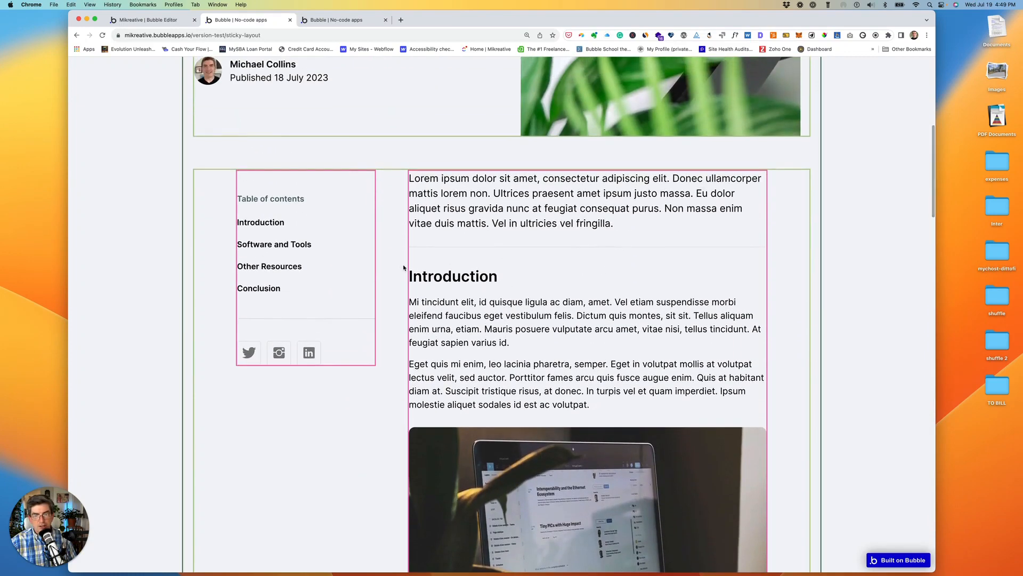
{"action": "scroll", "coordinate": [407, 269], "scroll_direction": "up", "scroll_amount": 5}
{"action": "scroll", "coordinate": [382, 196], "scroll_direction": "up", "scroll_amount": 2}
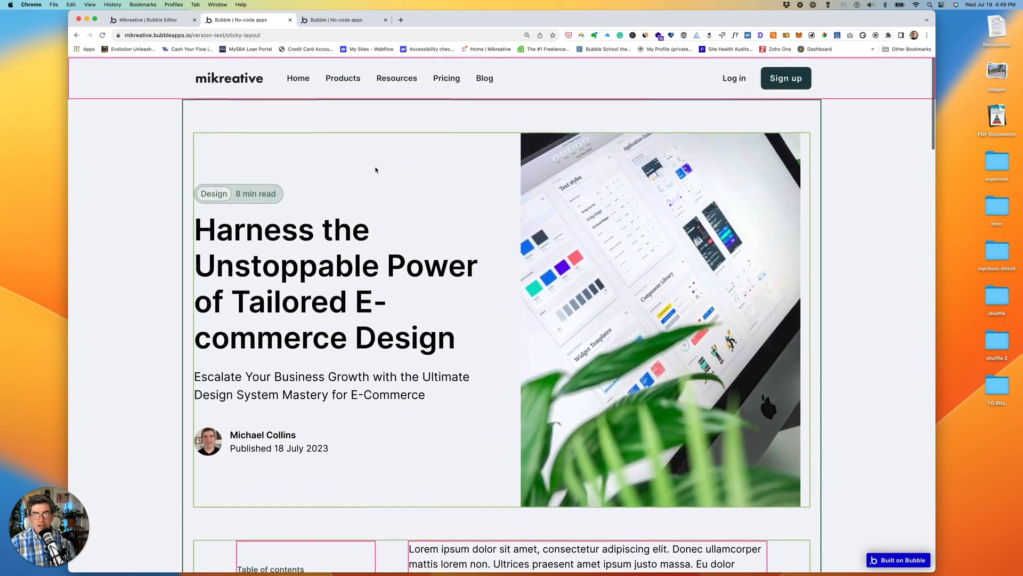
- Switch to the Bubble editor, find the Classify plugin among the installed plugins and read its plugin page details
{"action": "left_click", "coordinate": [151, 21]}
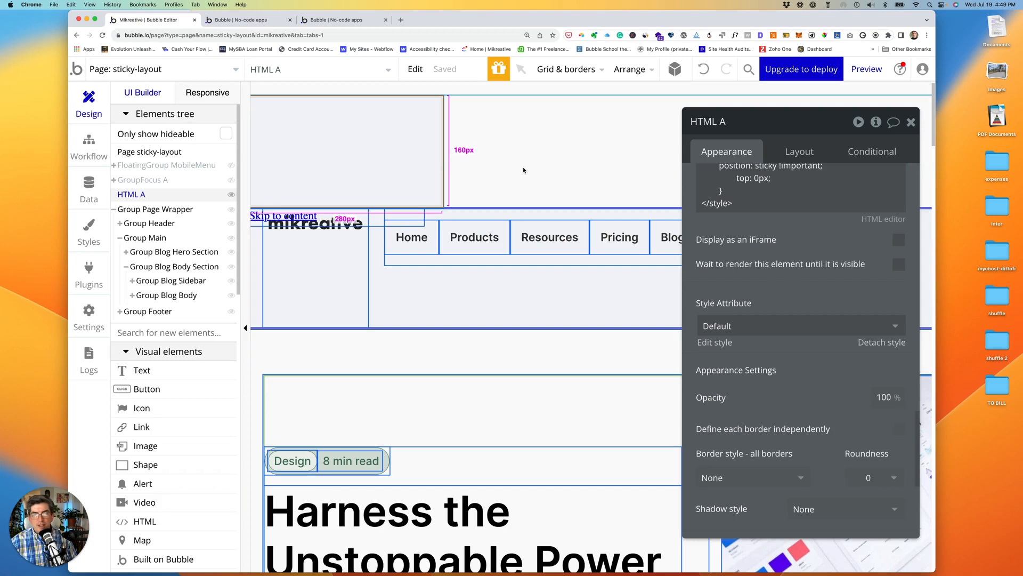
{"action": "left_click", "coordinate": [89, 275]}
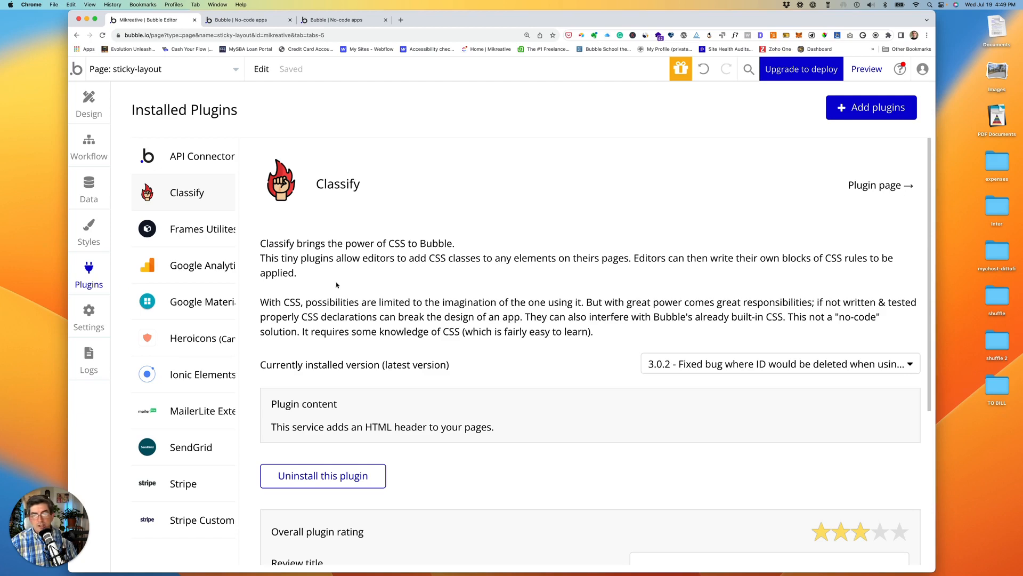
{"action": "left_click", "coordinate": [869, 186]}
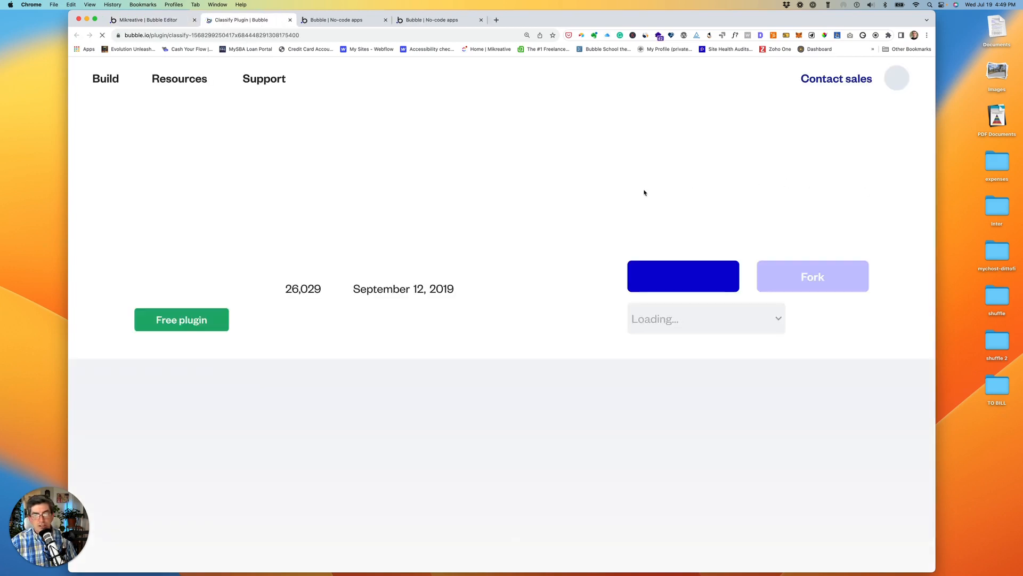
{"action": "scroll", "coordinate": [351, 293], "scroll_direction": "down", "scroll_amount": 4}
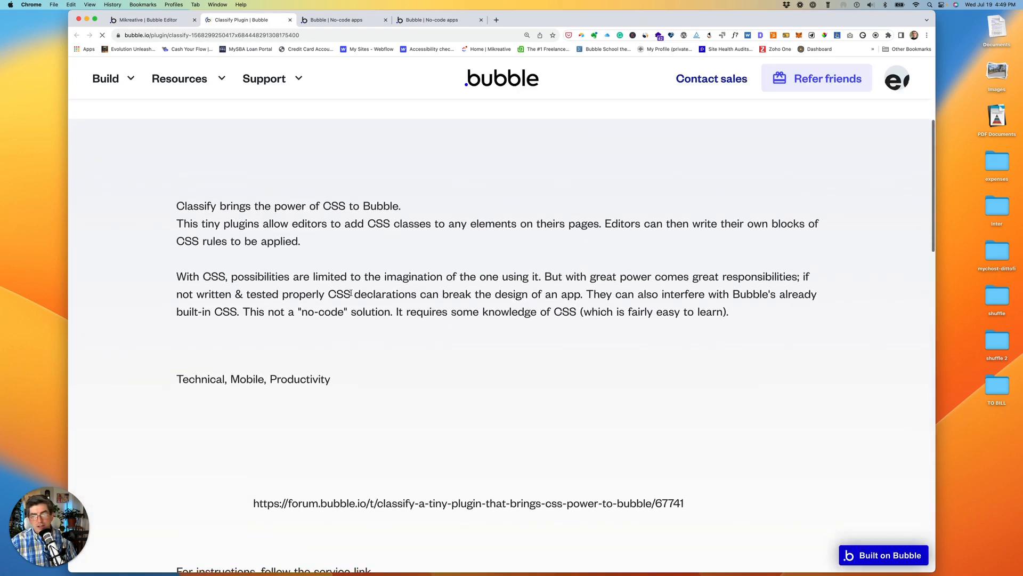
{"action": "scroll", "coordinate": [351, 292], "scroll_direction": "down", "scroll_amount": 2}
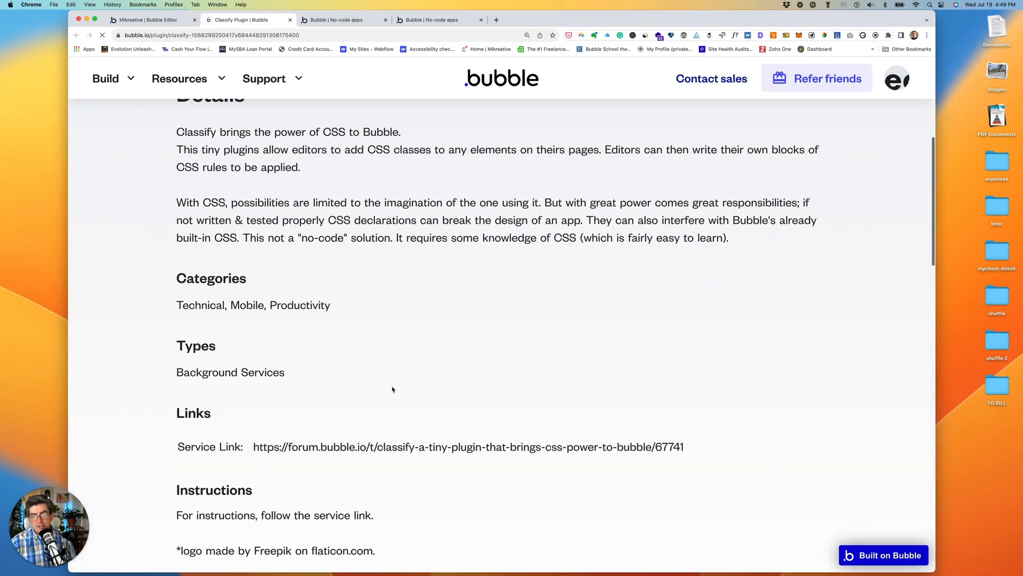
- Read the Classify forum thread's usage instructions on ID attributes and adding or removing classes, and close the thread
{"action": "left_click", "coordinate": [418, 451]}
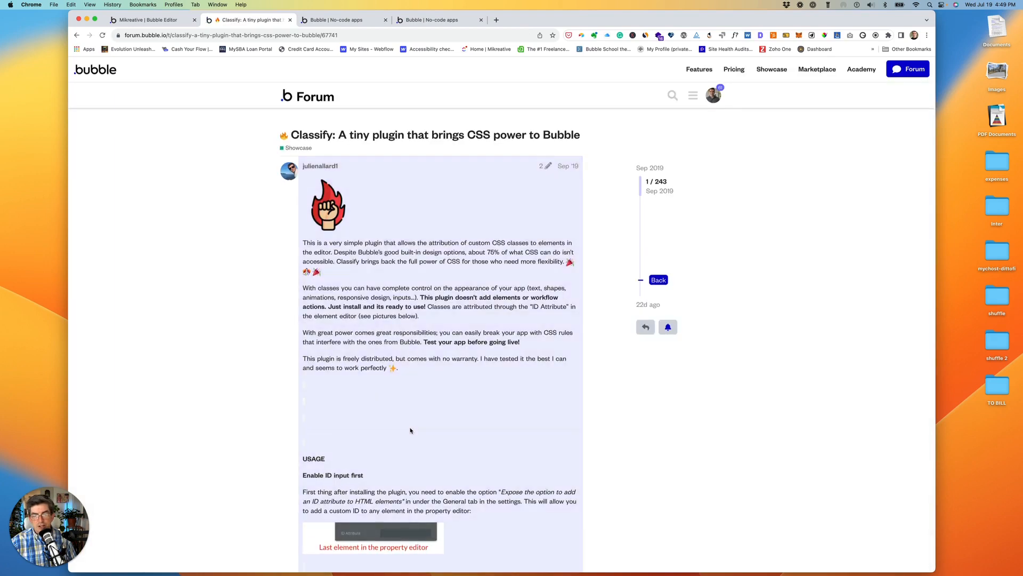
{"action": "scroll", "coordinate": [411, 432], "scroll_direction": "down", "scroll_amount": 2}
{"action": "scroll", "coordinate": [409, 426], "scroll_direction": "down", "scroll_amount": 9}
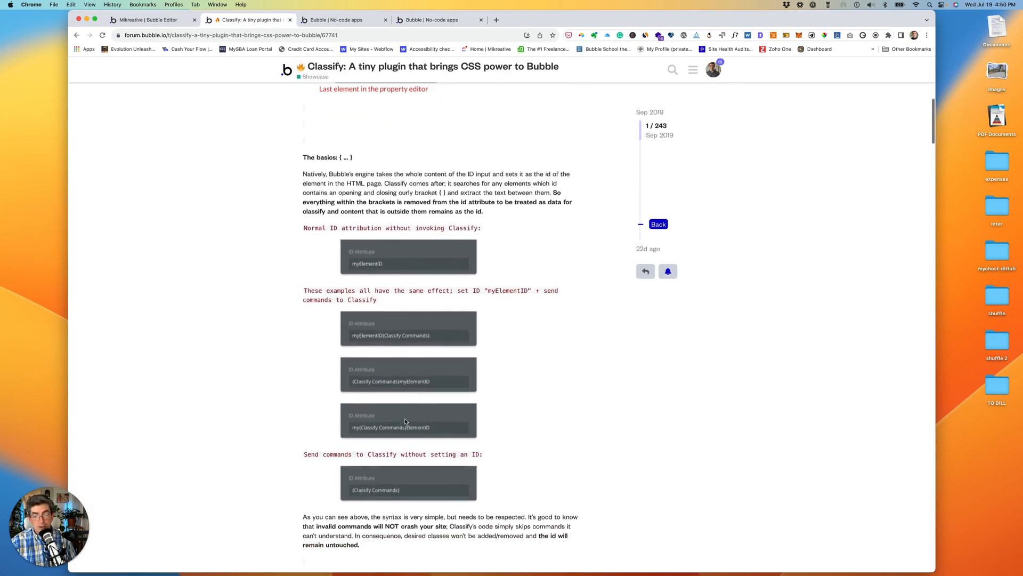
{"action": "scroll", "coordinate": [405, 421], "scroll_direction": "down", "scroll_amount": 6}
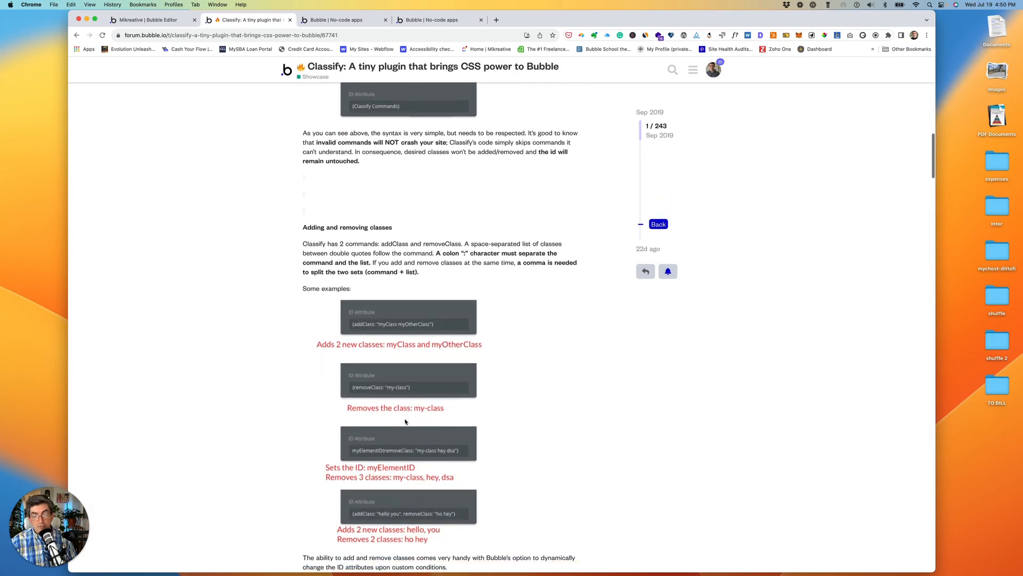
{"action": "scroll", "coordinate": [388, 371], "scroll_direction": "up", "scroll_amount": 1}
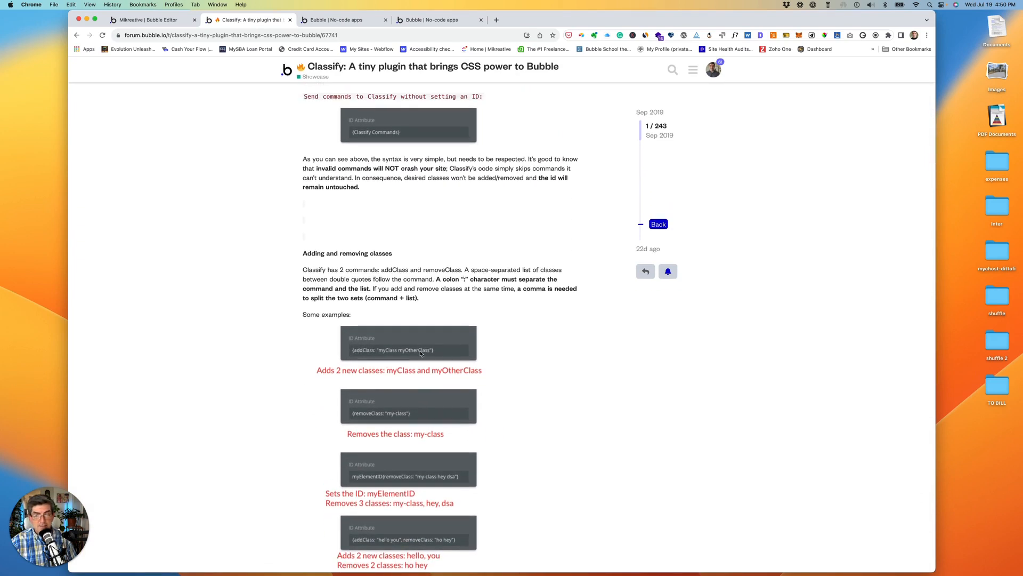
{"action": "scroll", "coordinate": [315, 202], "scroll_direction": "up", "scroll_amount": 20}
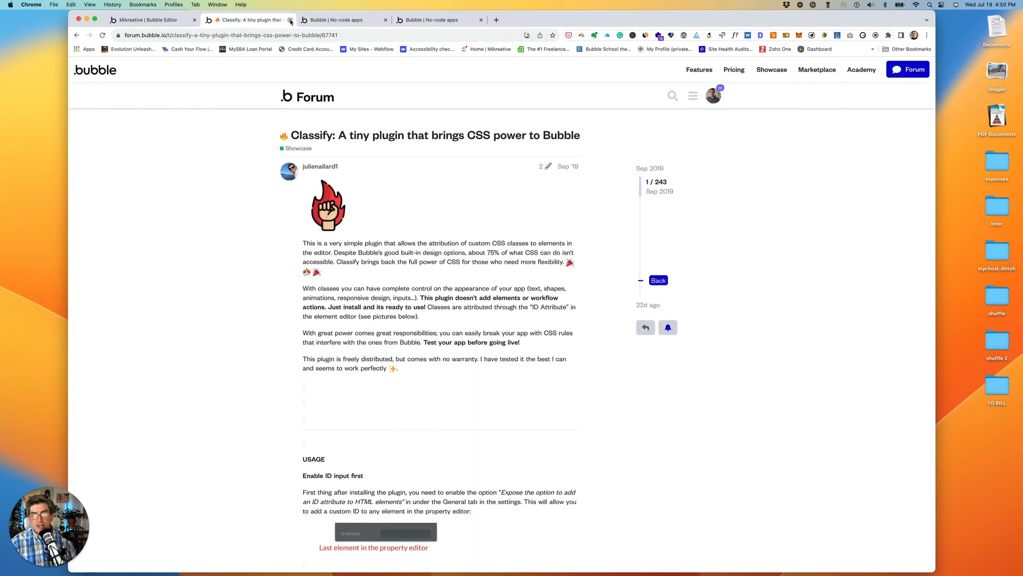
{"action": "key", "text": "super+w"}
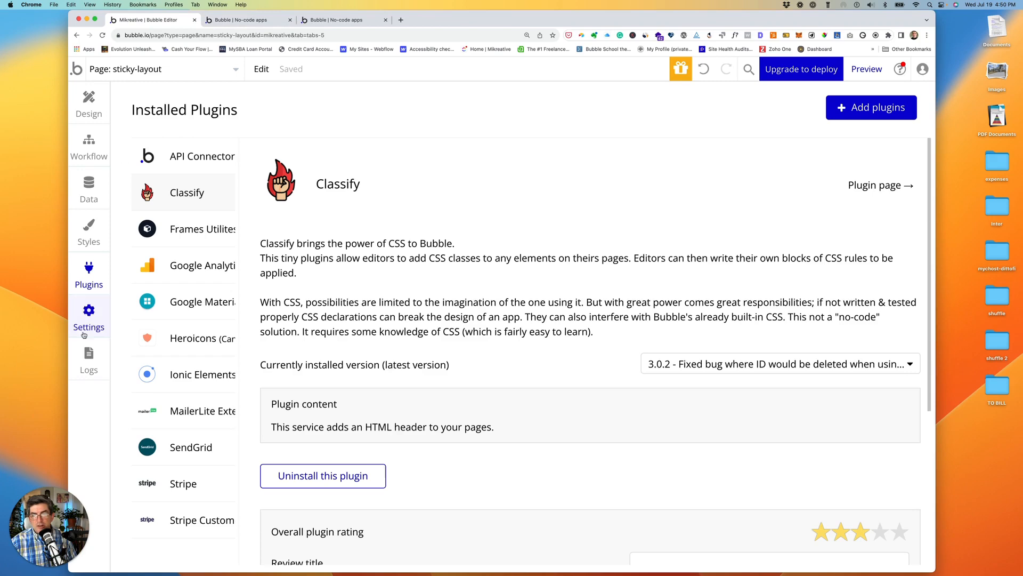
- Check the general app settings for the advanced option that exposes an ID attribute on HTML elements
{"action": "left_click", "coordinate": [89, 315]}
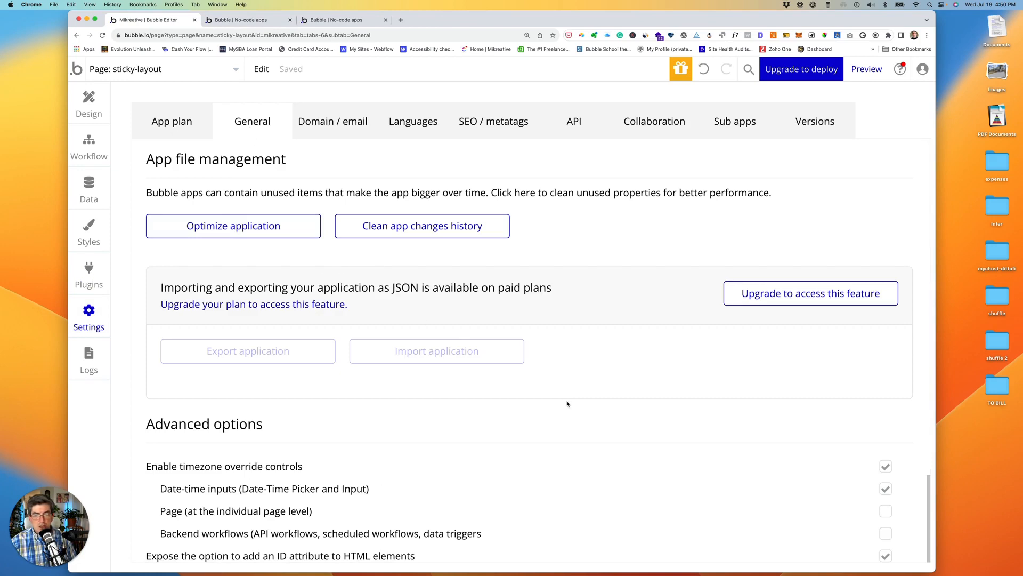
{"action": "scroll", "coordinate": [604, 428], "scroll_direction": "up", "scroll_amount": 2}
{"action": "scroll", "coordinate": [604, 428], "scroll_direction": "down", "scroll_amount": 2}
{"action": "scroll", "coordinate": [604, 429], "scroll_direction": "up", "scroll_amount": 20}
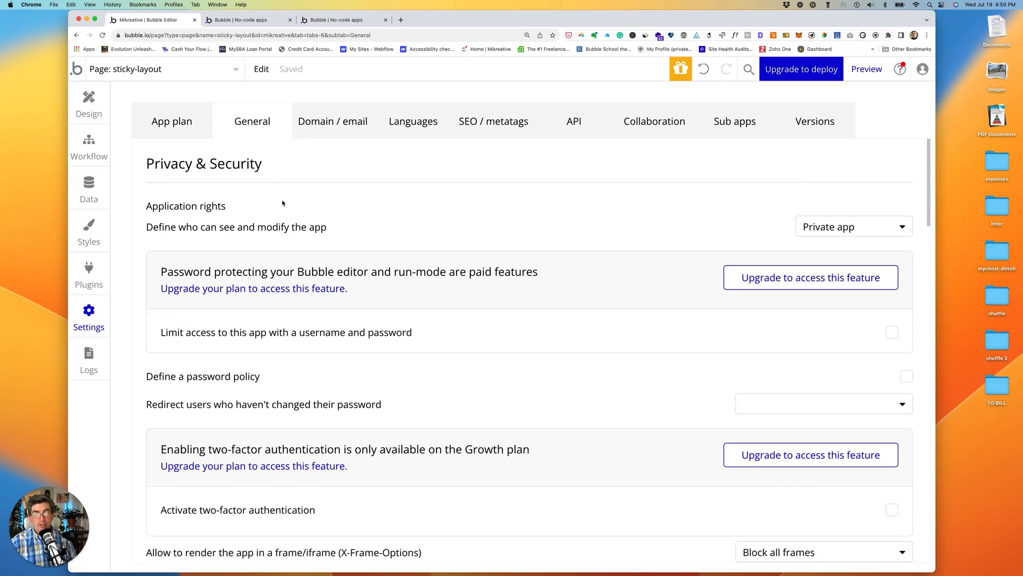
{"action": "scroll", "coordinate": [283, 202], "scroll_direction": "down", "scroll_amount": 20}
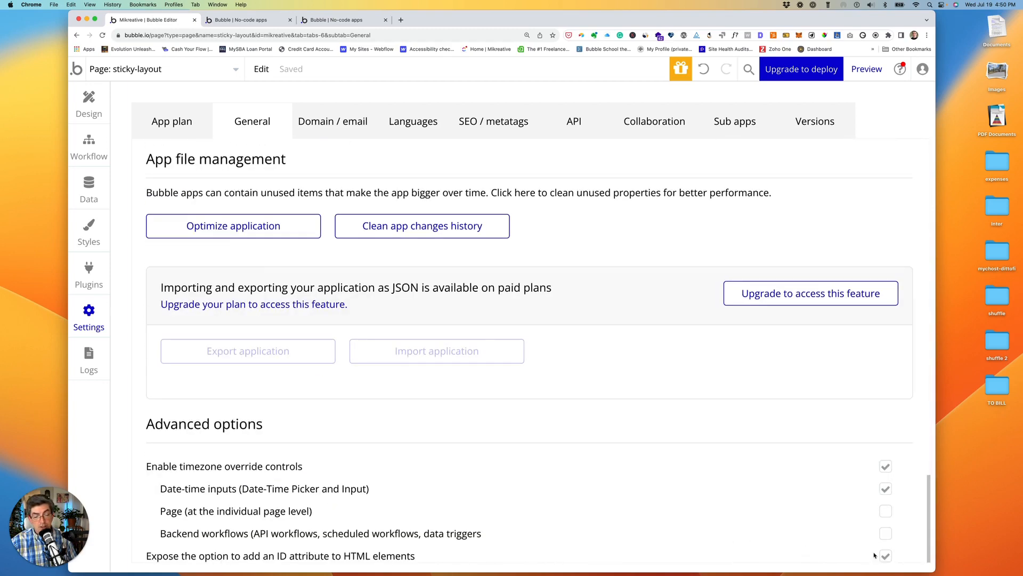
- Return to the page design and examine the page wrapper's header, main and footer groups, collapsing the main group and selecting the header
{"action": "left_click", "coordinate": [92, 99]}
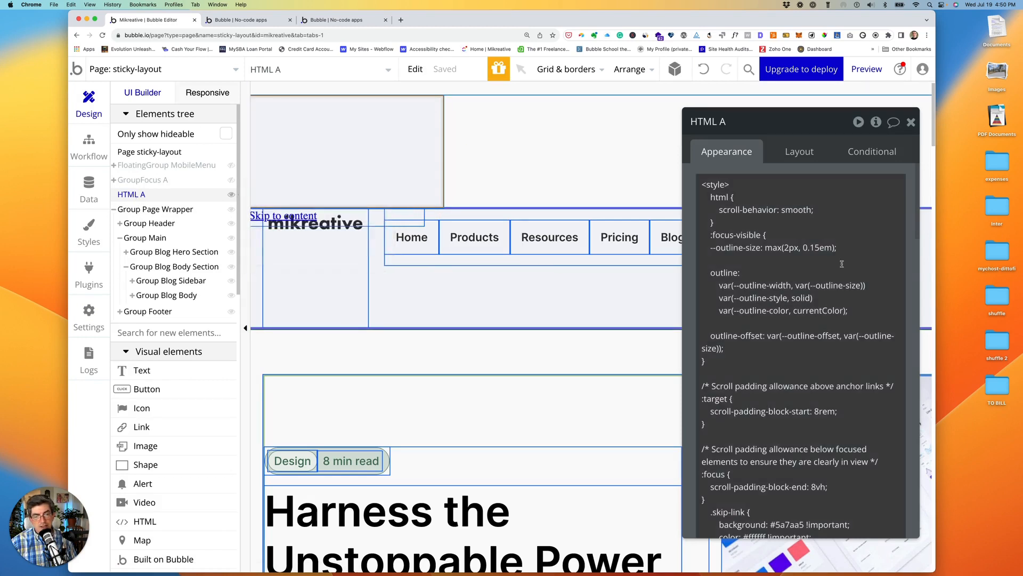
{"action": "left_click", "coordinate": [136, 212]}
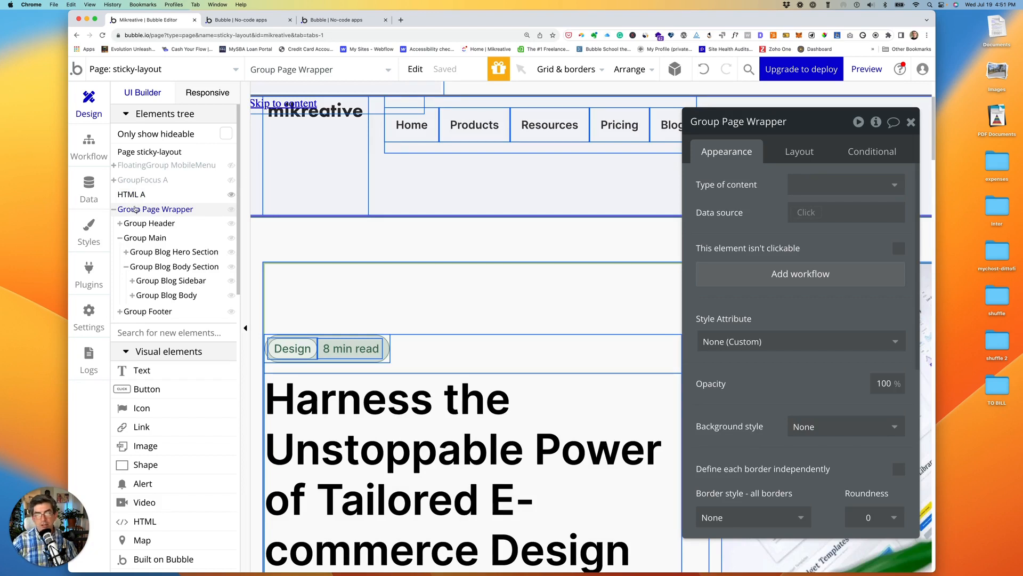
{"action": "left_click", "coordinate": [120, 239]}
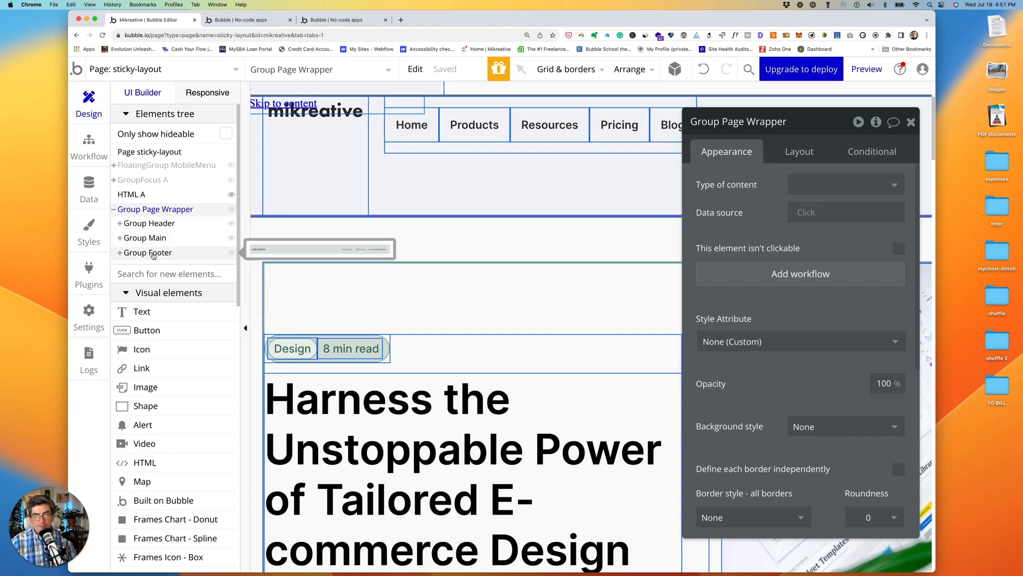
{"action": "left_click", "coordinate": [138, 225]}
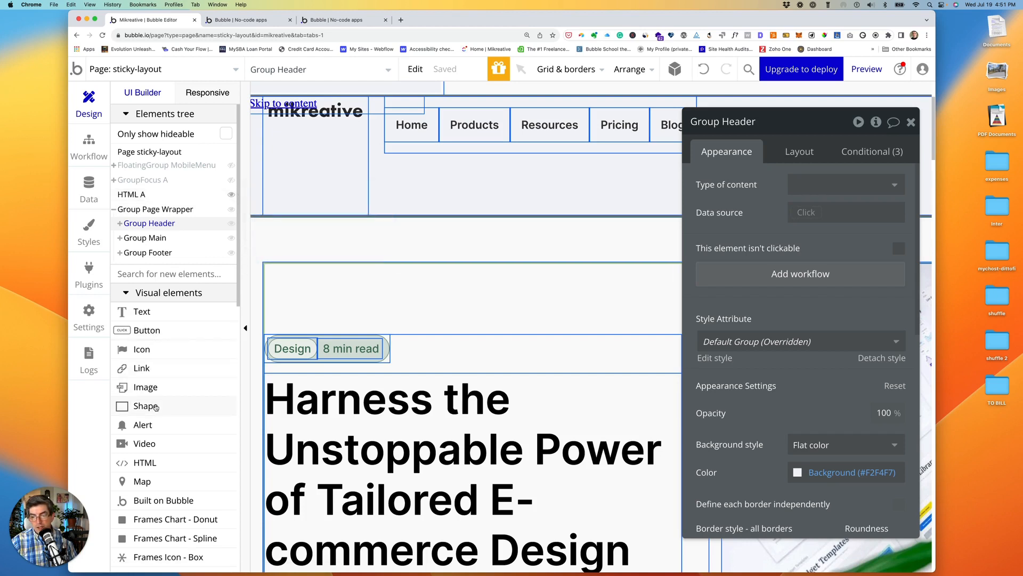
- Add an HTML element to the page above the page wrapper group
{"action": "scroll", "coordinate": [156, 408], "scroll_direction": "down", "scroll_amount": 1}
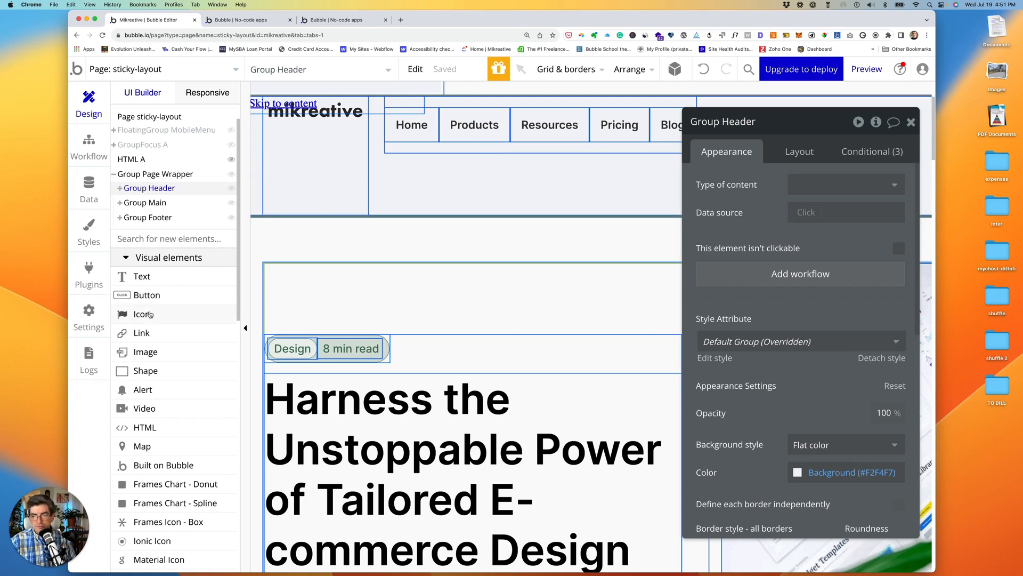
{"action": "left_click", "coordinate": [145, 428]}
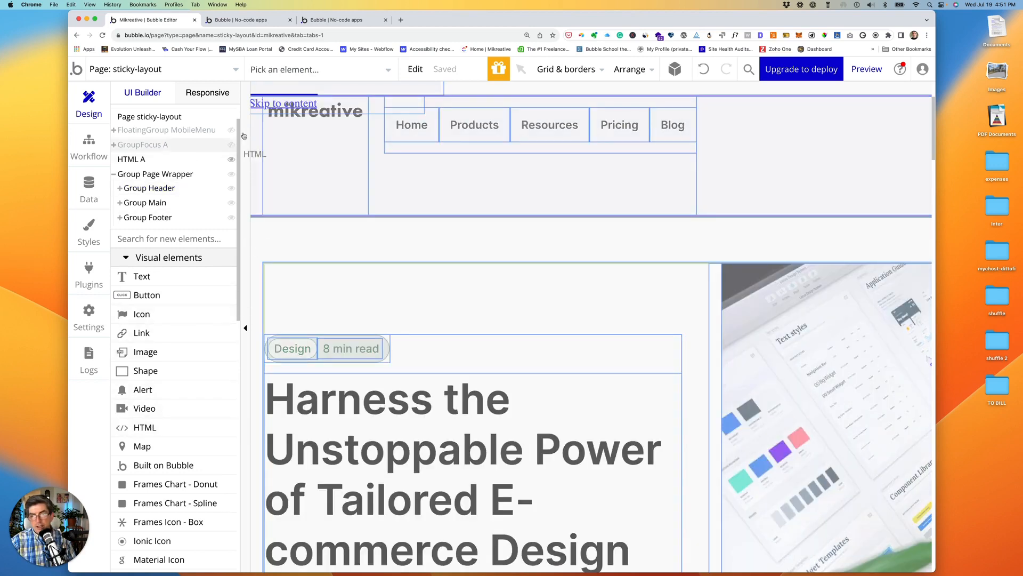
{"action": "left_click", "coordinate": [275, 89]}
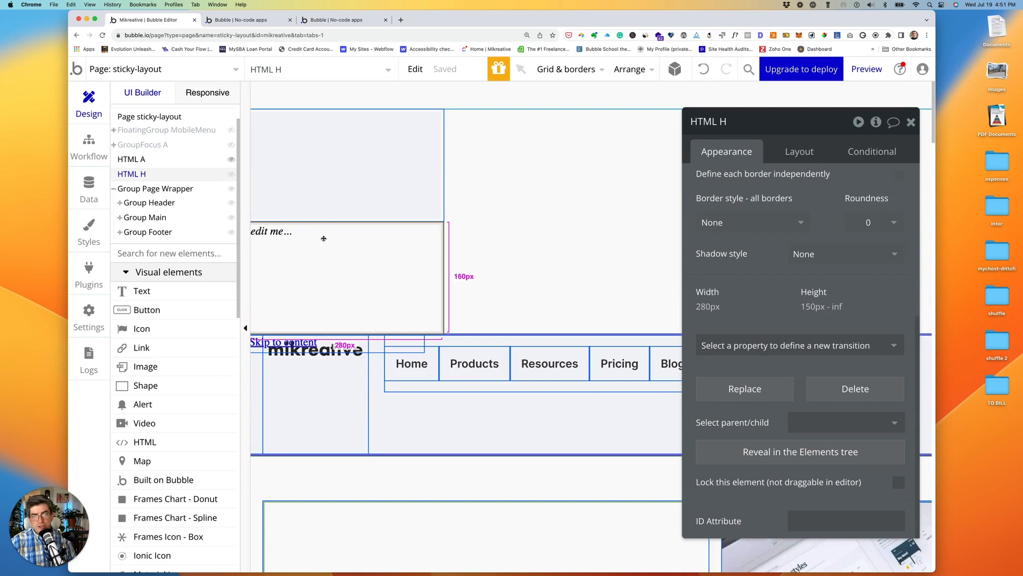
- Make the new HTML element not visible on page load and have it collapse when hidden
{"action": "left_click", "coordinate": [805, 153]}
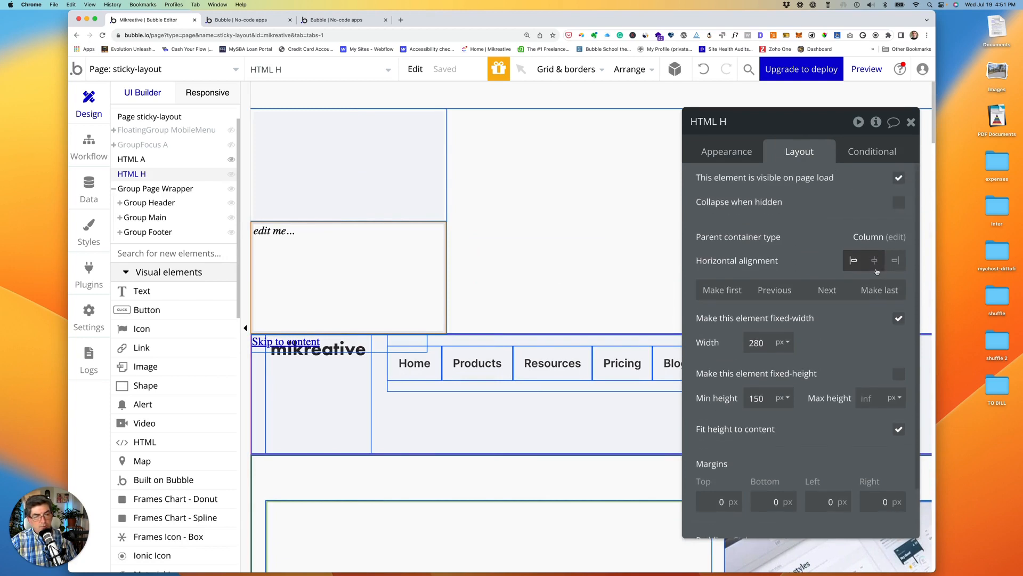
{"action": "scroll", "coordinate": [900, 261], "scroll_direction": "up", "scroll_amount": 2}
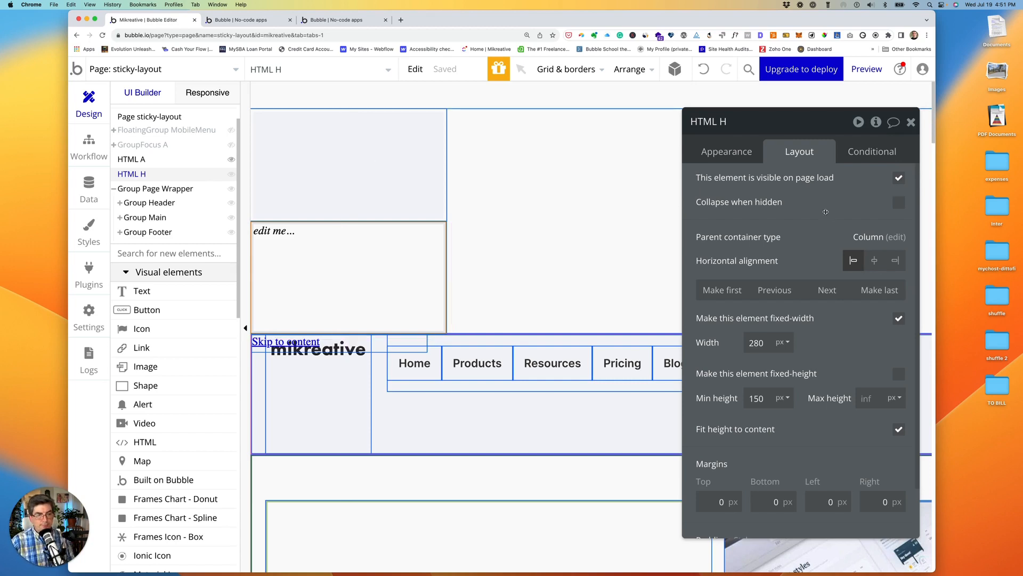
{"action": "left_click", "coordinate": [898, 178]}
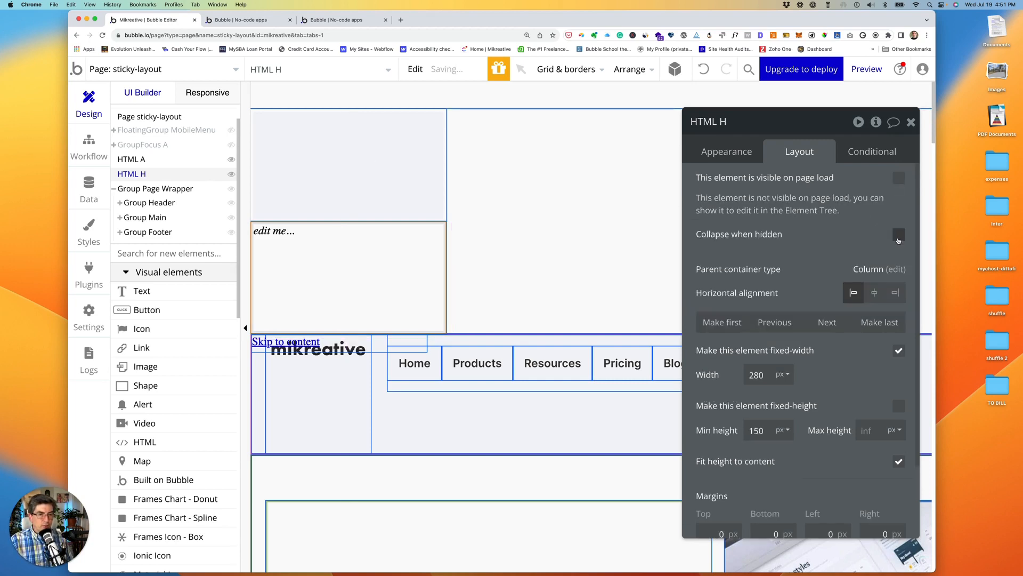
{"action": "left_click", "coordinate": [898, 235]}
- Replace the new HTML element's placeholder content with opening and closing <style> tags in the HTML editor
{"action": "left_click", "coordinate": [724, 153]}
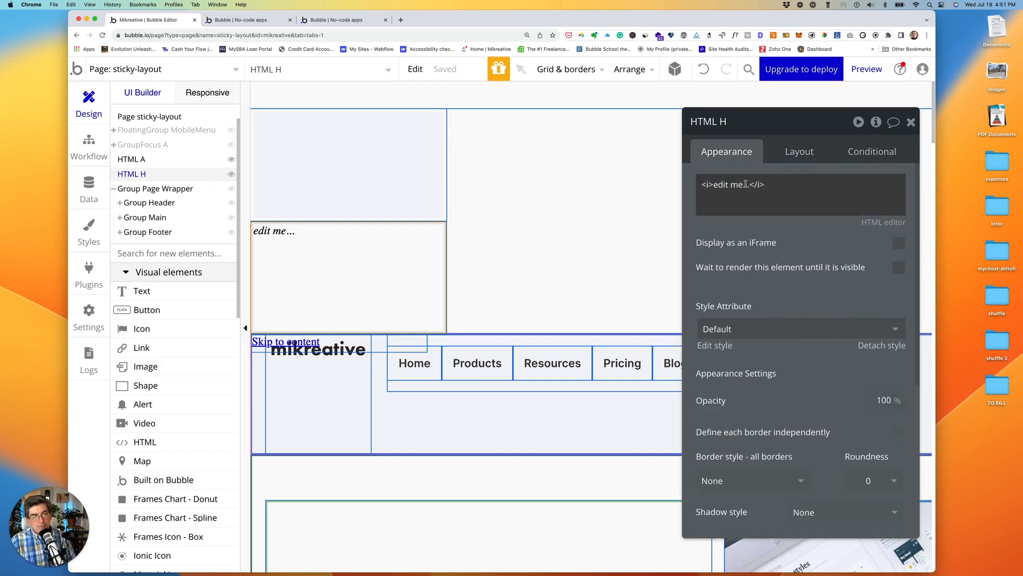
{"action": "left_click", "coordinate": [877, 224]}
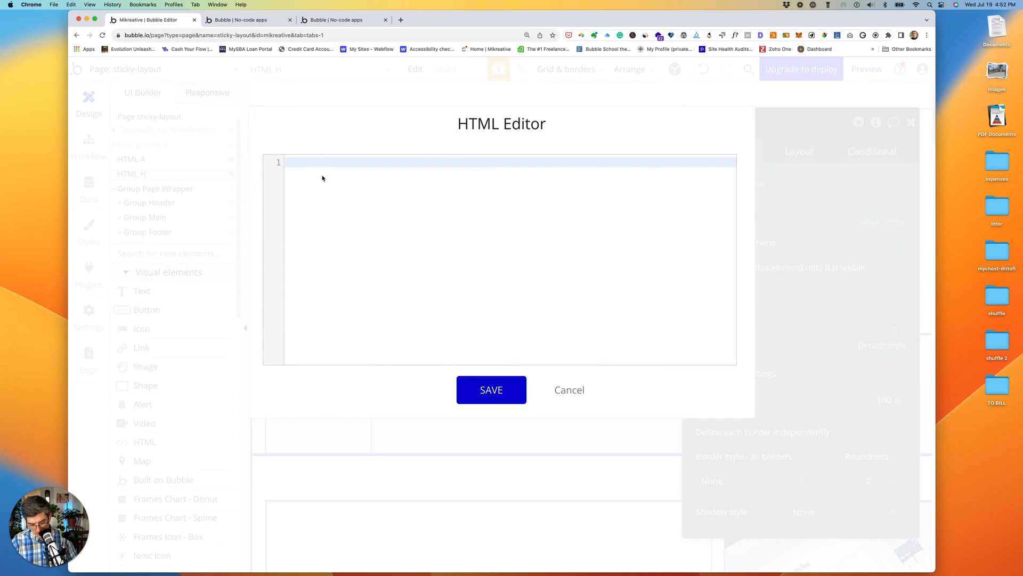
{"action": "type", "text": "<style"}
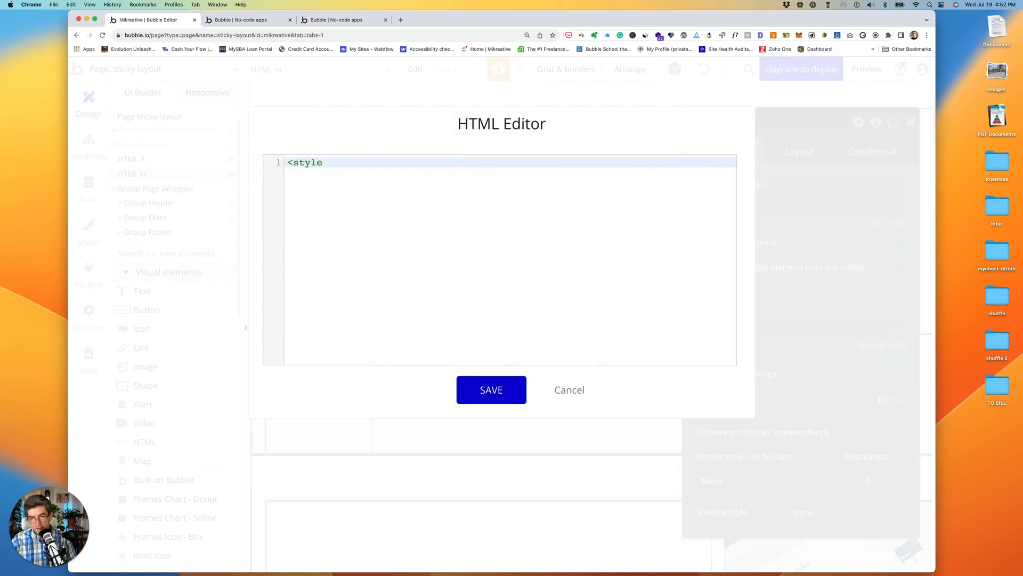
{"action": "type", "text": ">"}
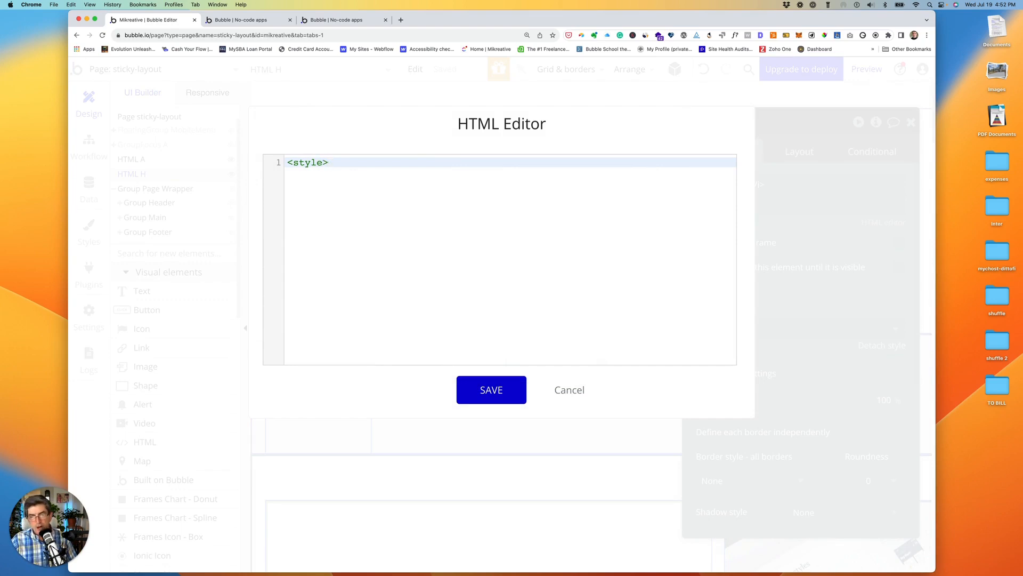
{"action": "key", "text": "Return"}
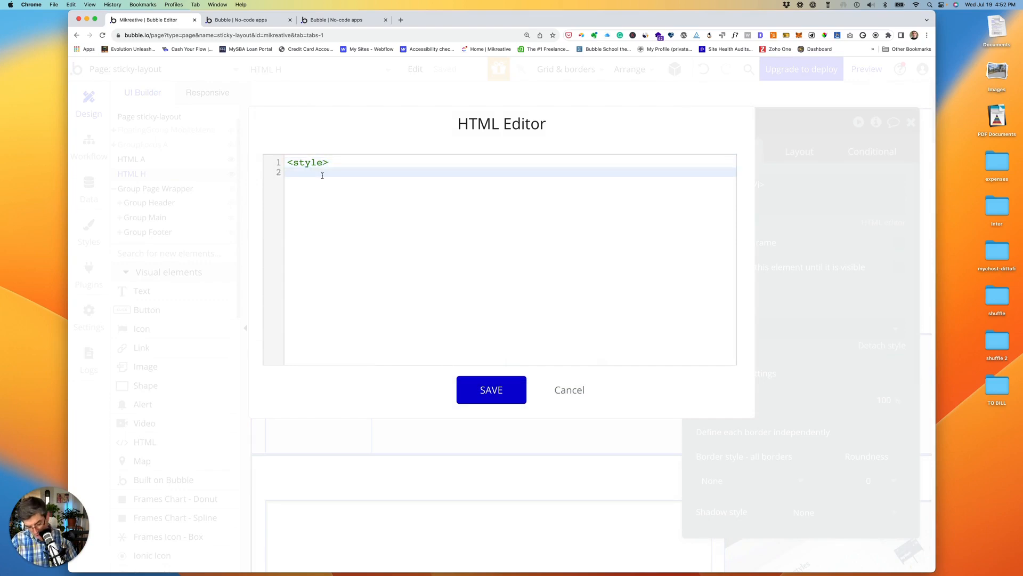
{"action": "type", "text": "</"}
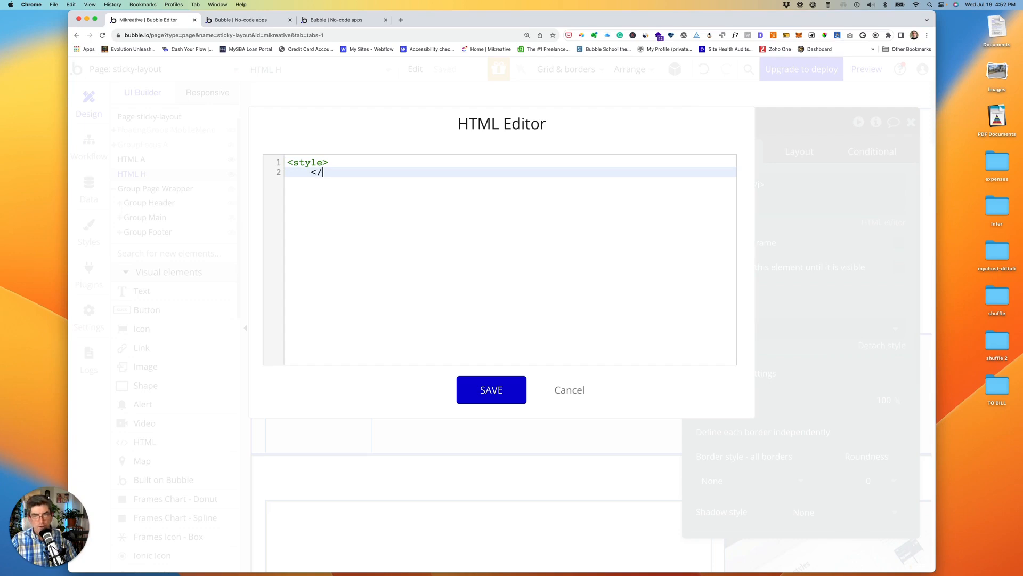
{"action": "type", "text": "style>"}
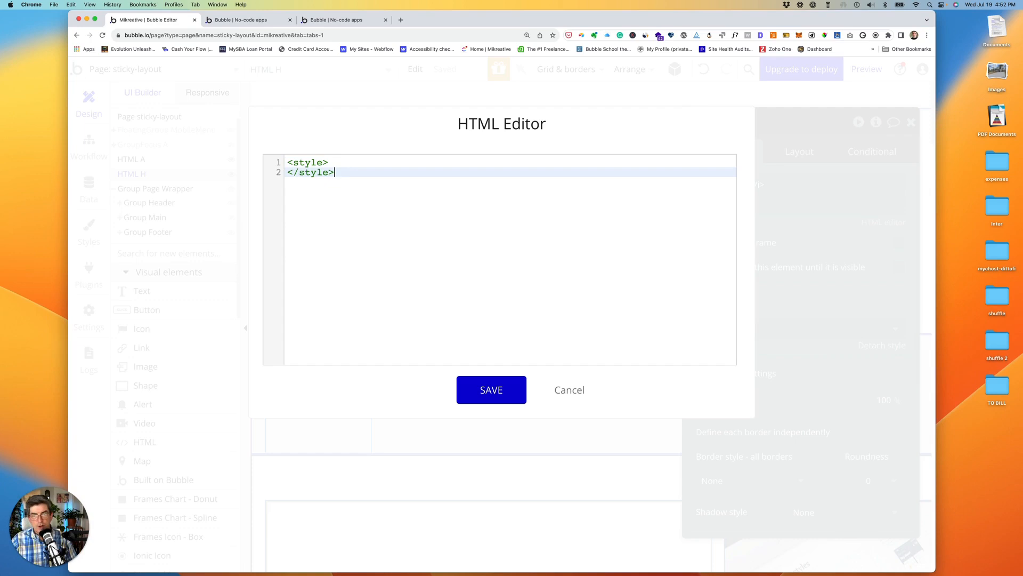
- Start a .myHeader class rule with an opening brace between the <style> tags
{"action": "key", "text": "Up"}
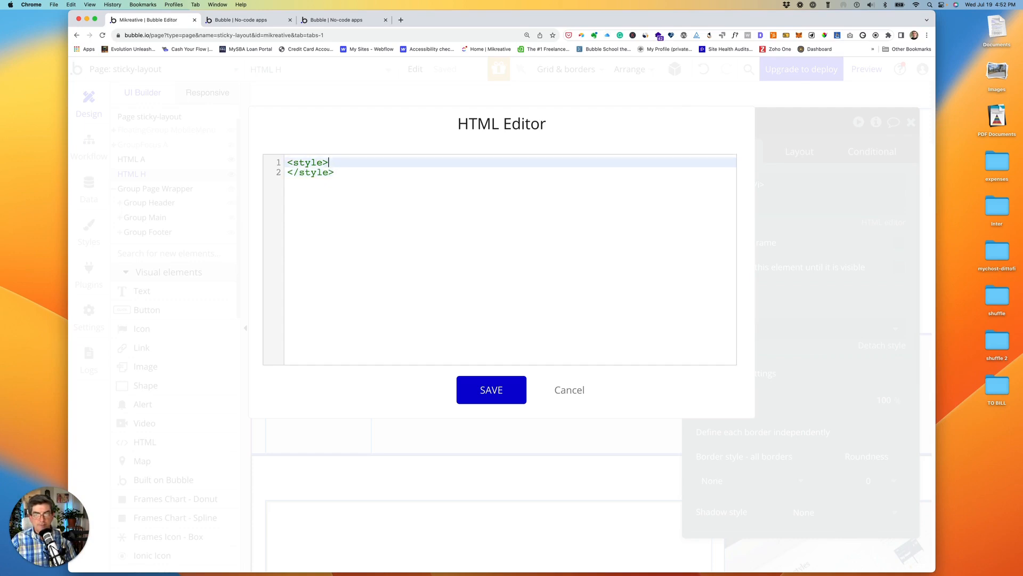
{"action": "key", "text": "Return"}
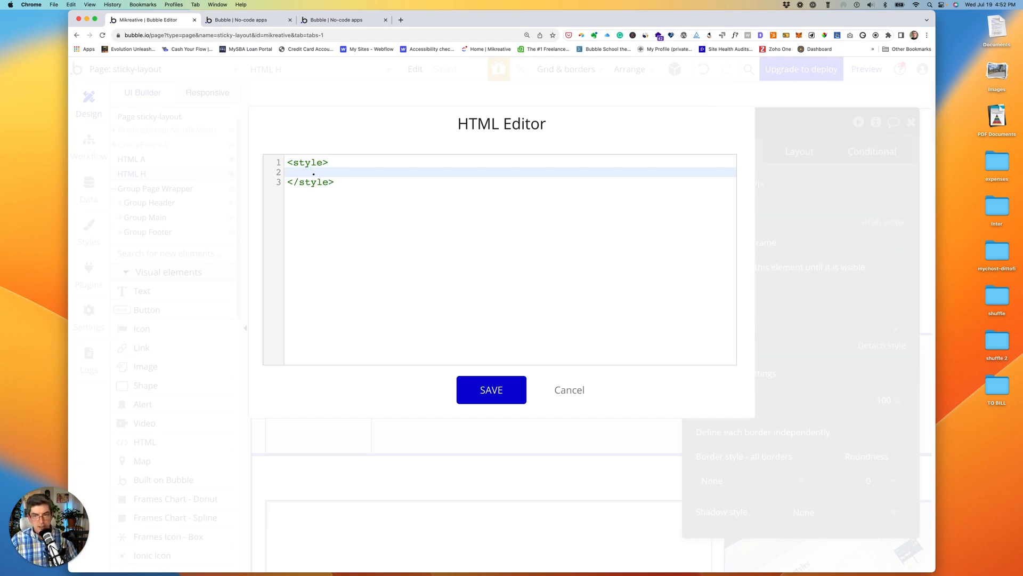
{"action": "type", "text": "my"}
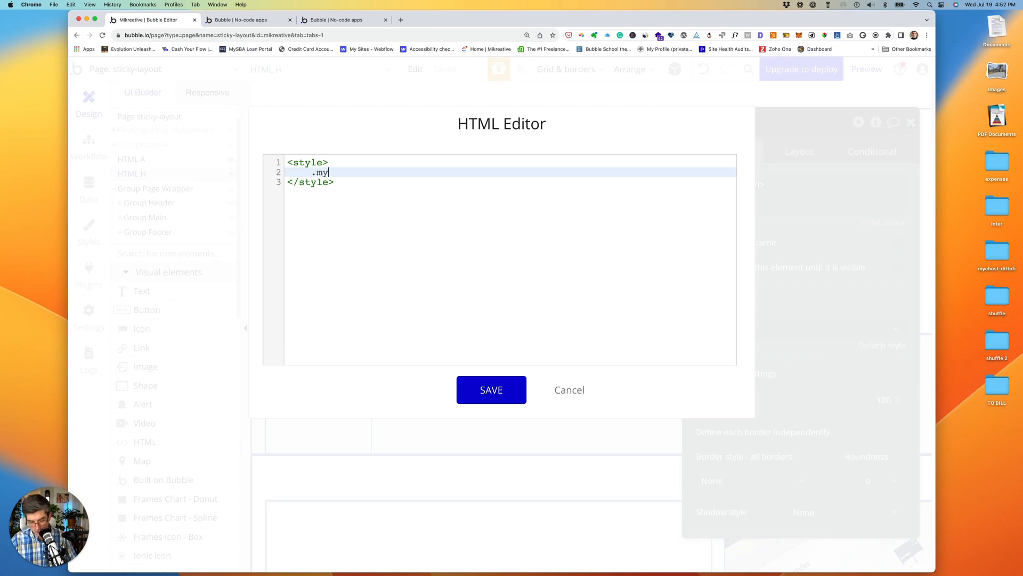
{"action": "type", "text": "Header"}
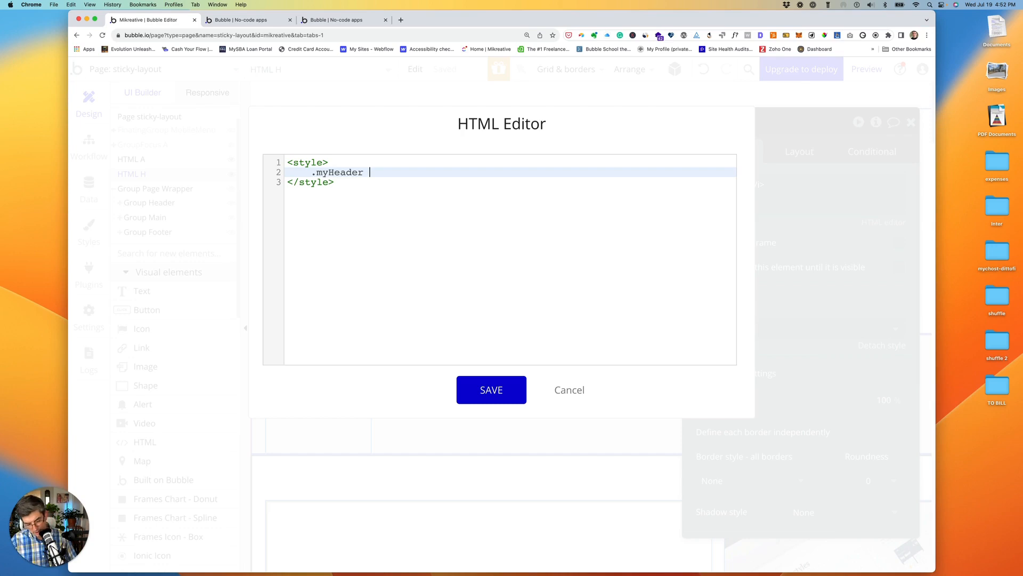
{"action": "type", "text": " {"}
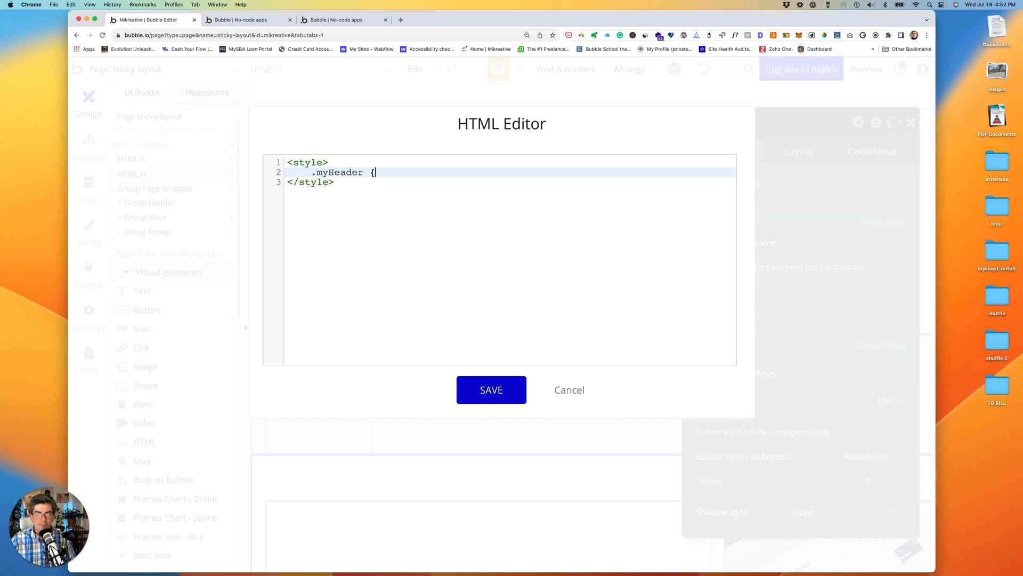
- Add the declaration "position: sticky !important;" inside the .myHeader rule
{"action": "key", "text": "Return"}
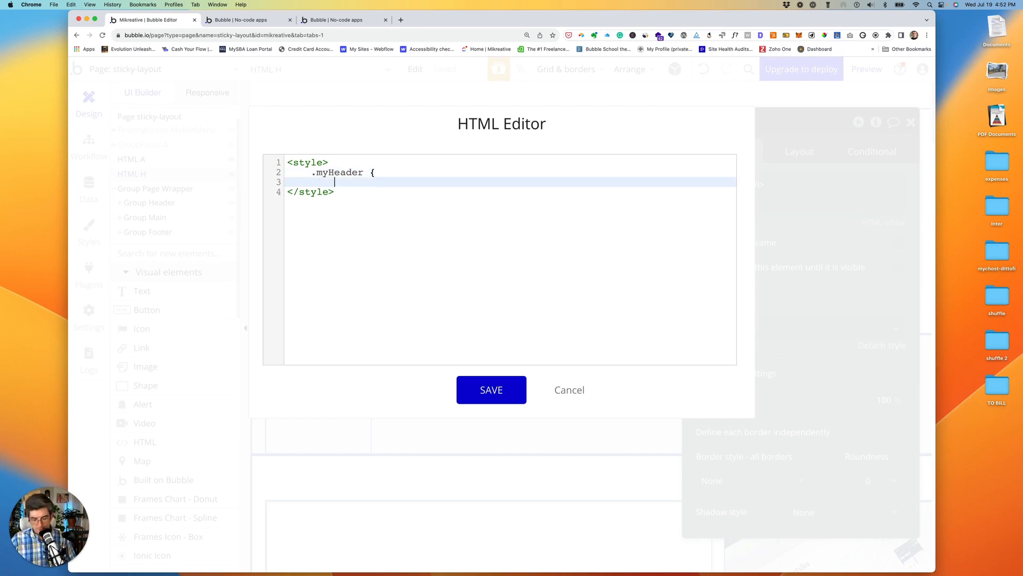
{"action": "type", "text": "position"}
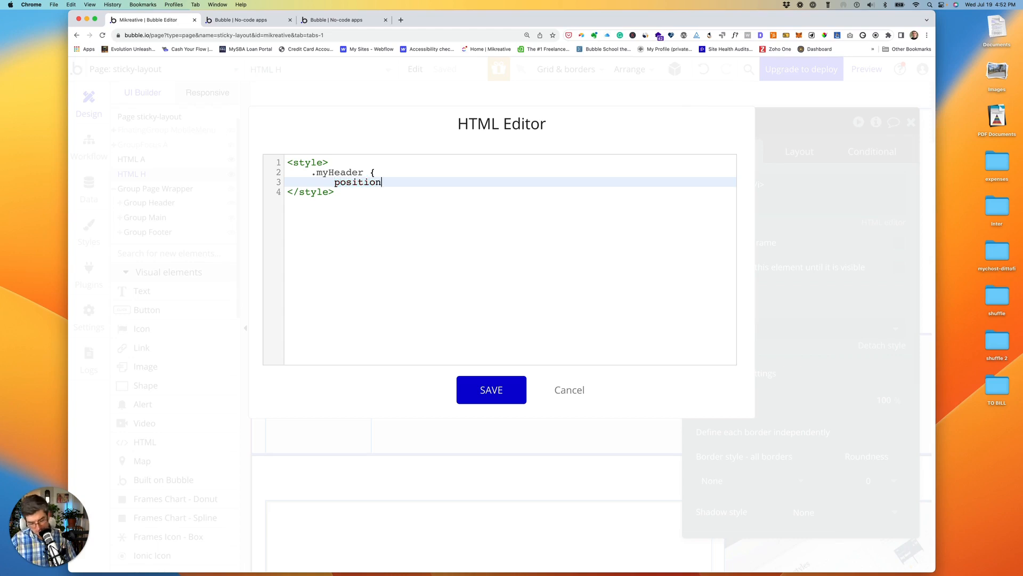
{"action": "type", "text": ": s"}
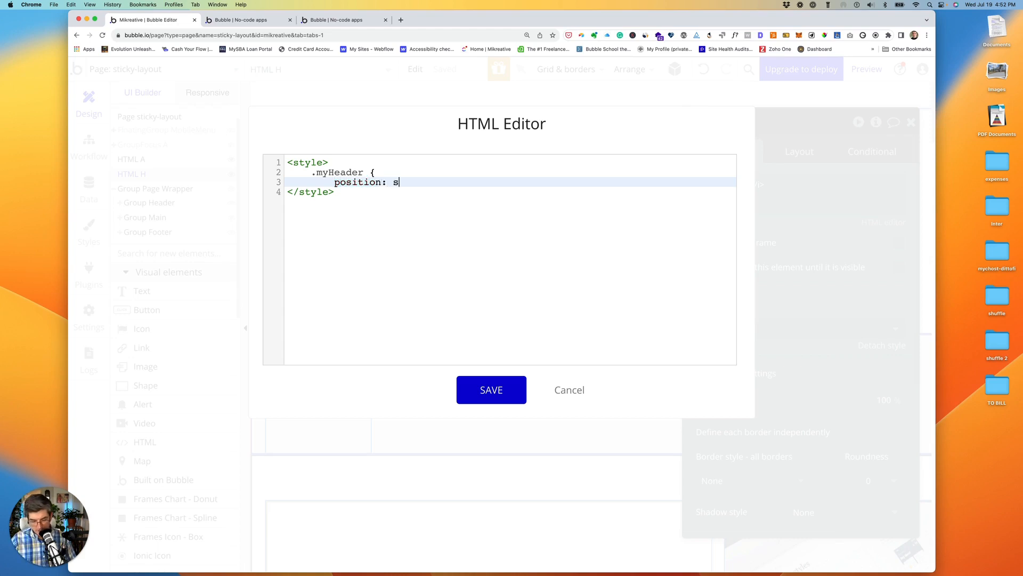
{"action": "type", "text": "ticky"}
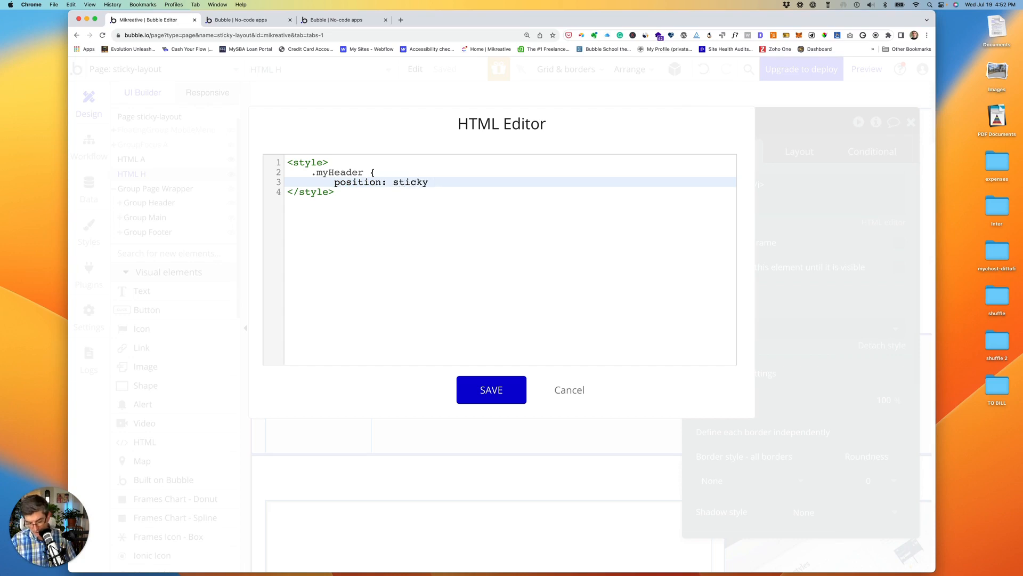
{"action": "type", "text": " !"}
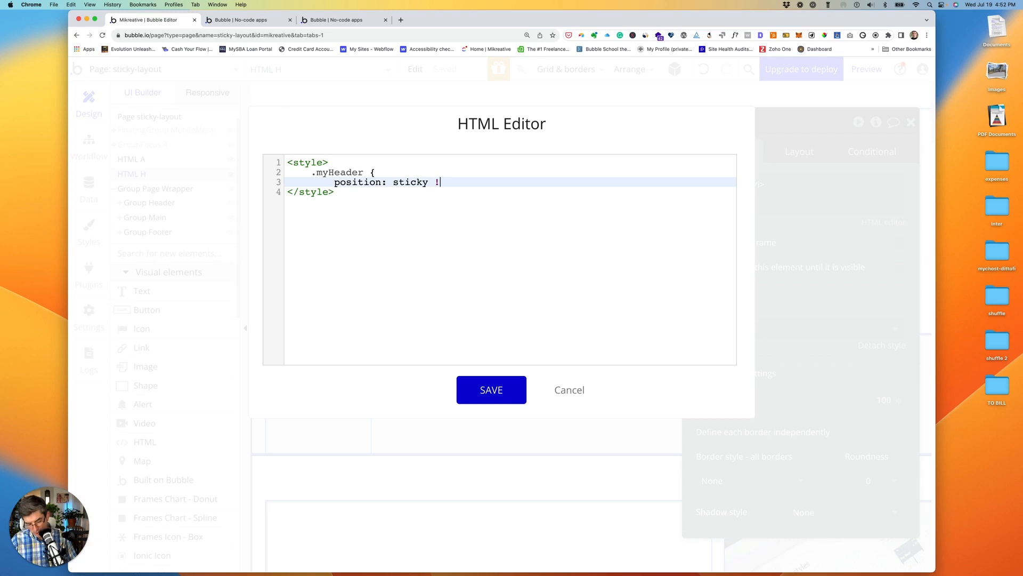
{"action": "type", "text": "importan"}
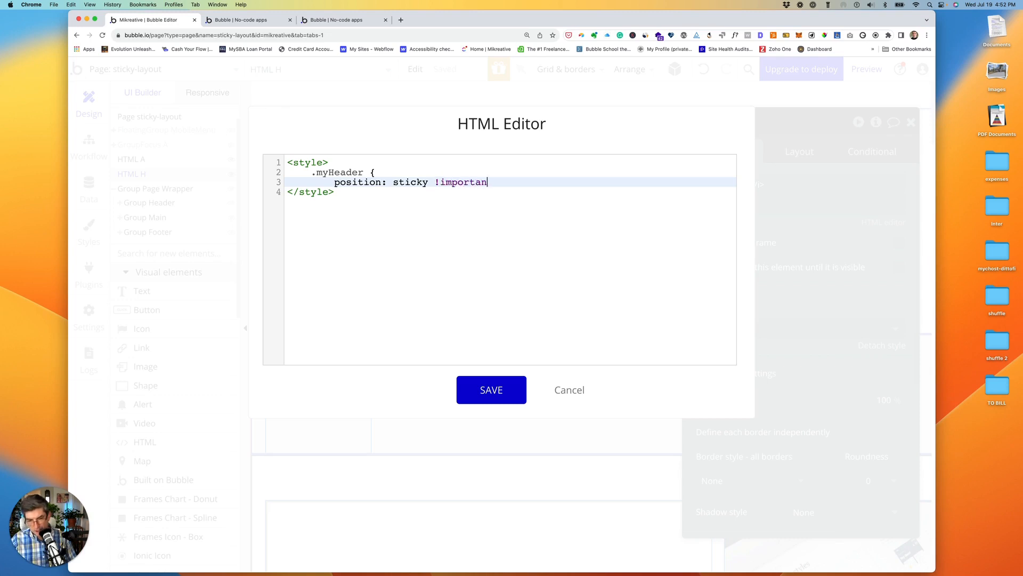
{"action": "type", "text": "t"}
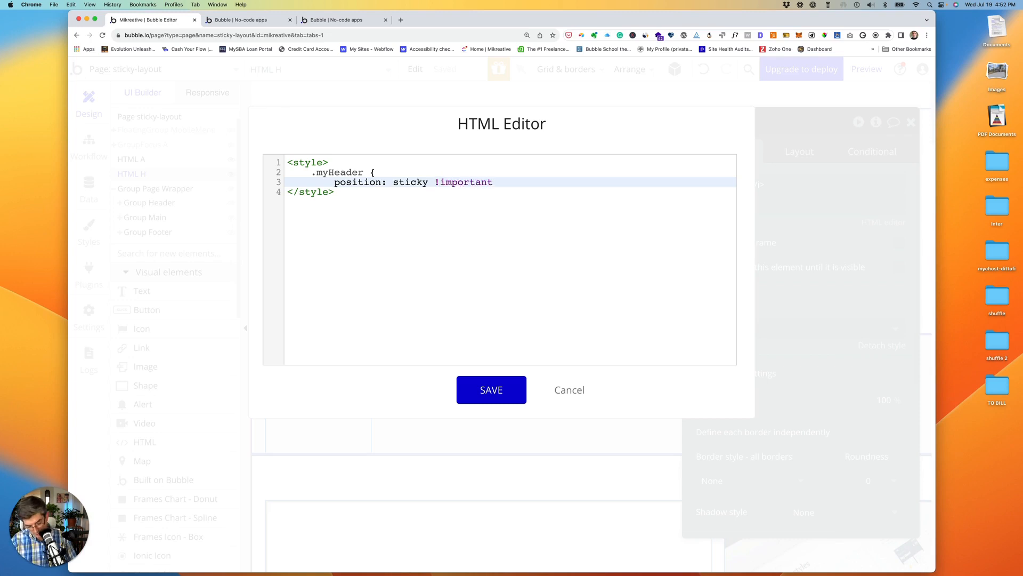
{"action": "type", "text": ";"}
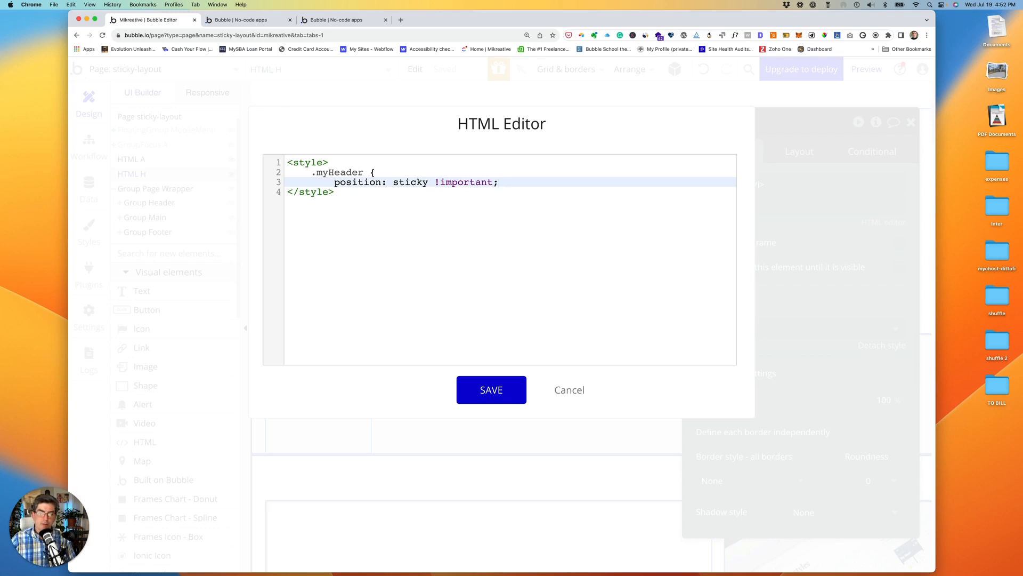
- Add "top: 0px !important;" to the .myHeader rule and close the rule with a brace
{"action": "key", "text": "Return"}
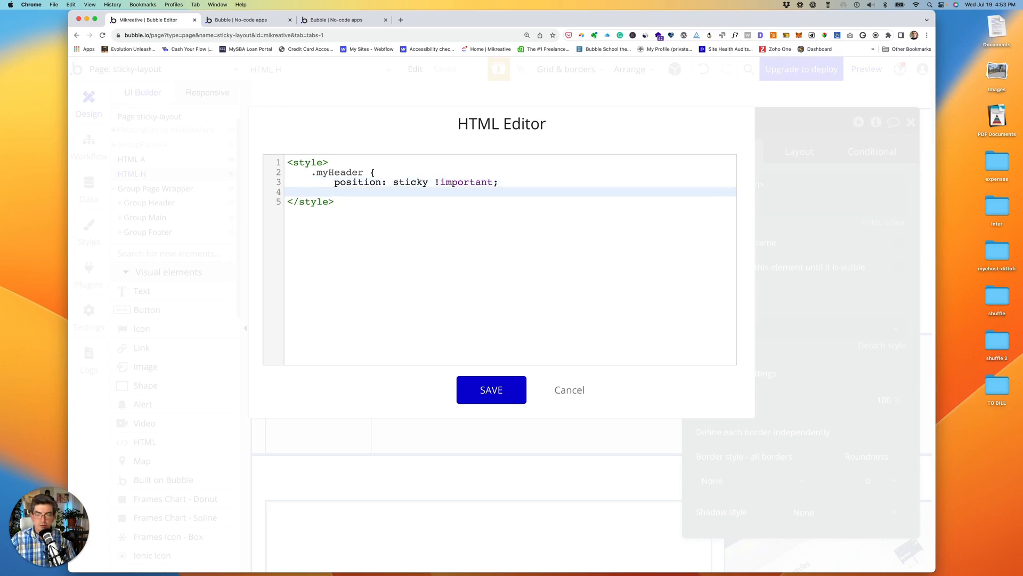
{"action": "type", "text": "top"}
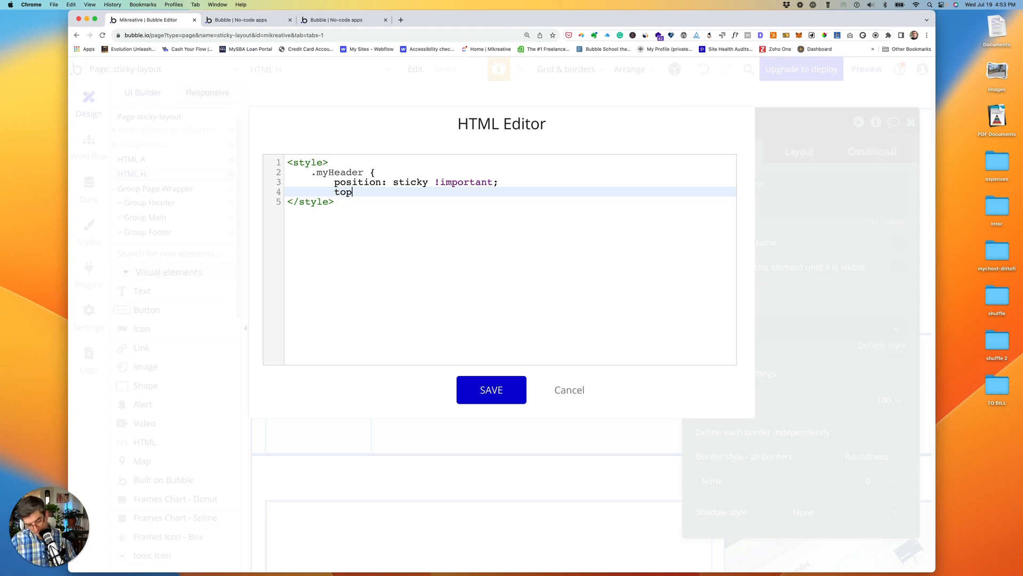
{"action": "type", "text": ":"}
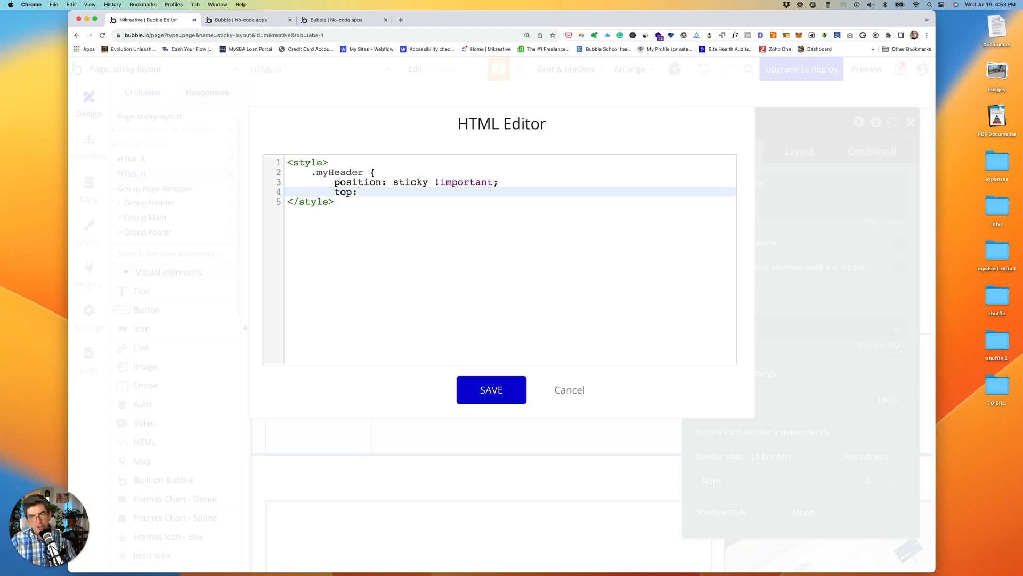
{"action": "type", "text": " 0"}
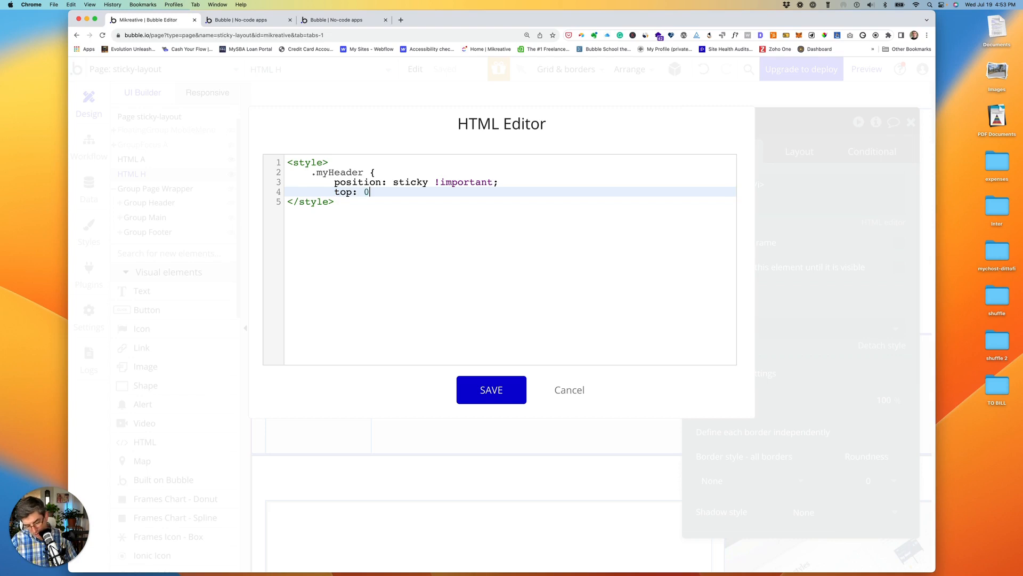
{"action": "type", "text": "px"}
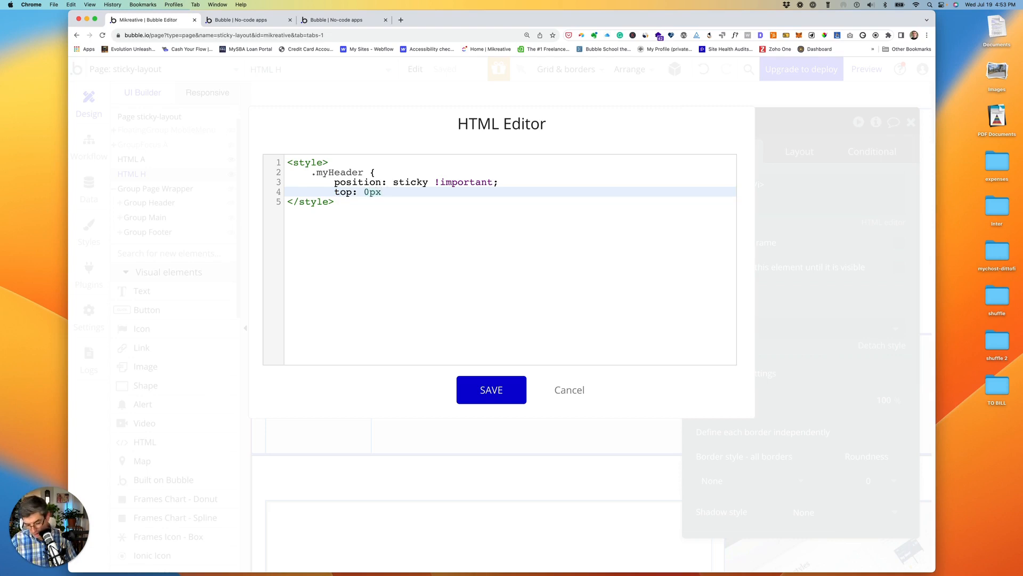
{"action": "type", "text": " !impo"}
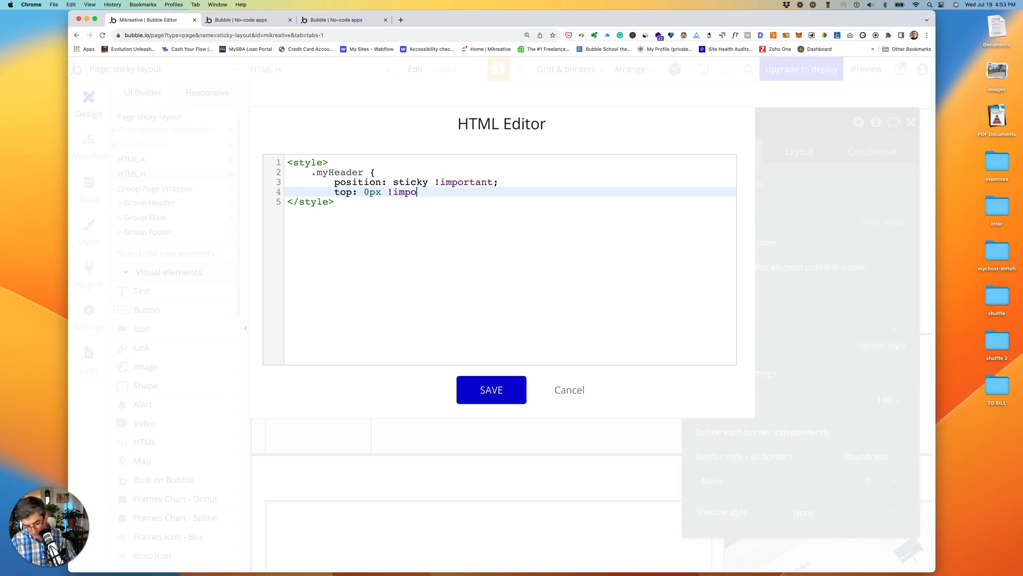
{"action": "type", "text": "rtant"}
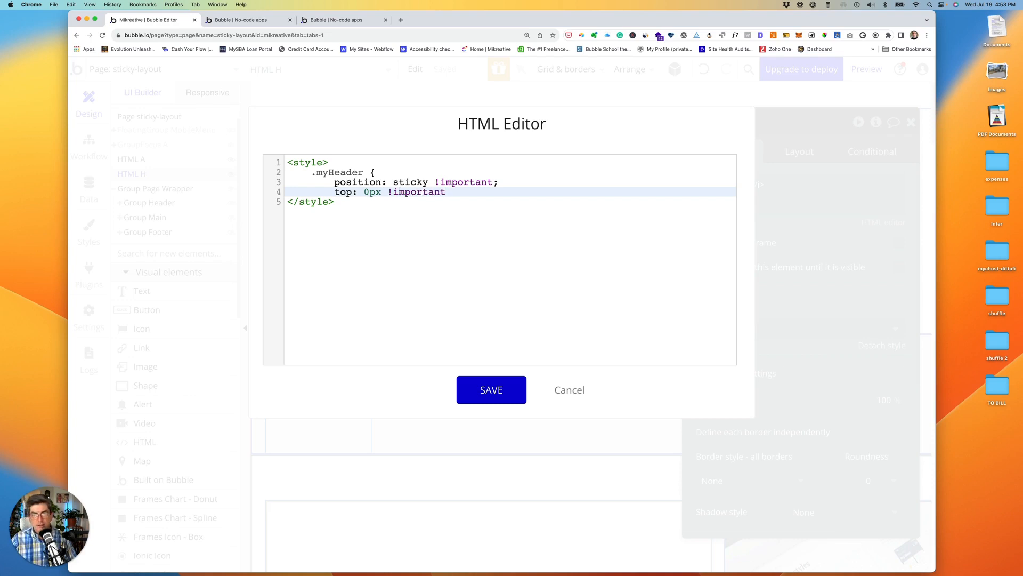
{"action": "type", "text": ";"}
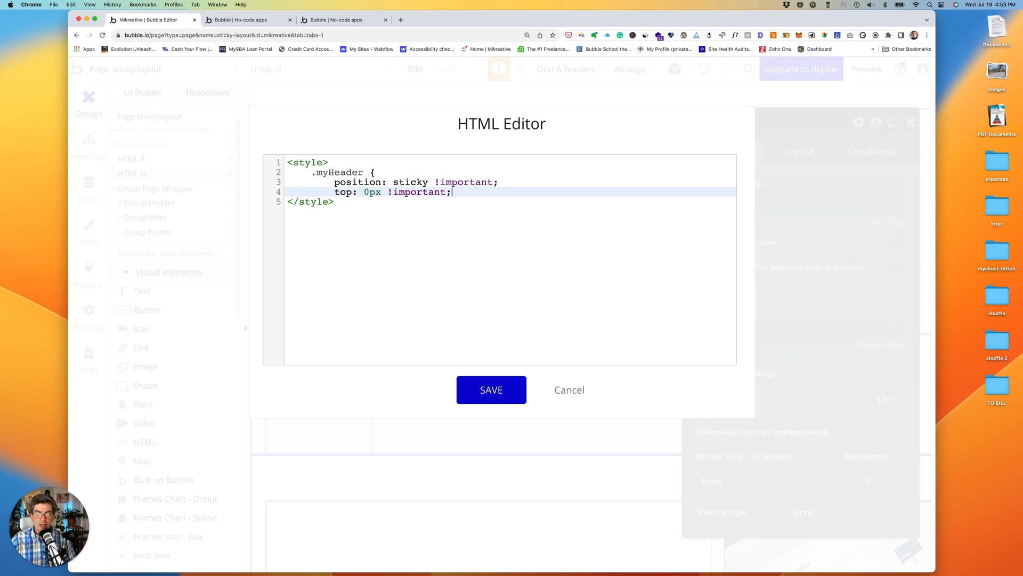
{"action": "key", "text": "Return"}
{"action": "type", "text": "}"}
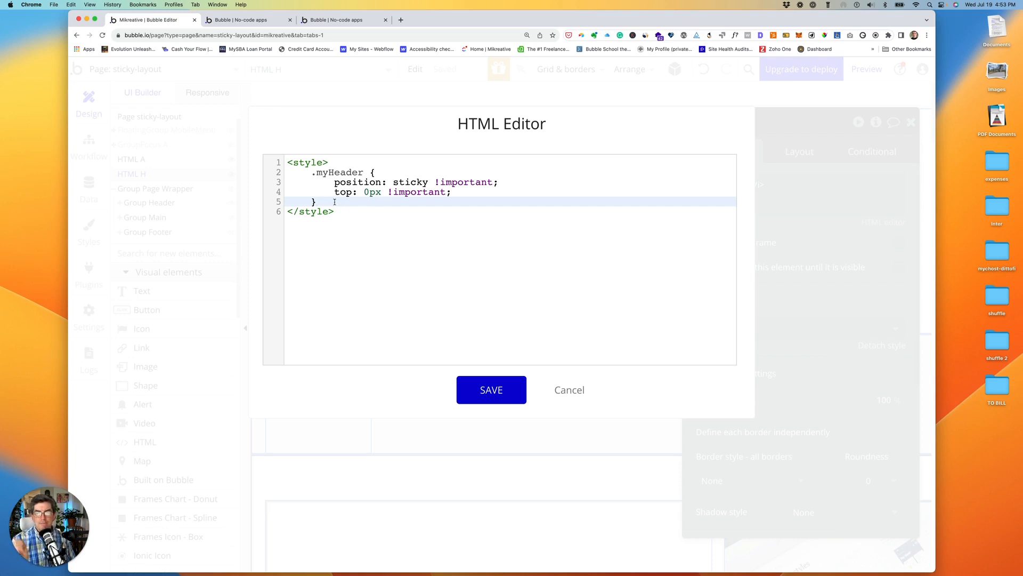
- Start a .mySideBar class rule below .myHeader with the declaration "position: sticky !important;"
{"action": "key", "text": "Return"}
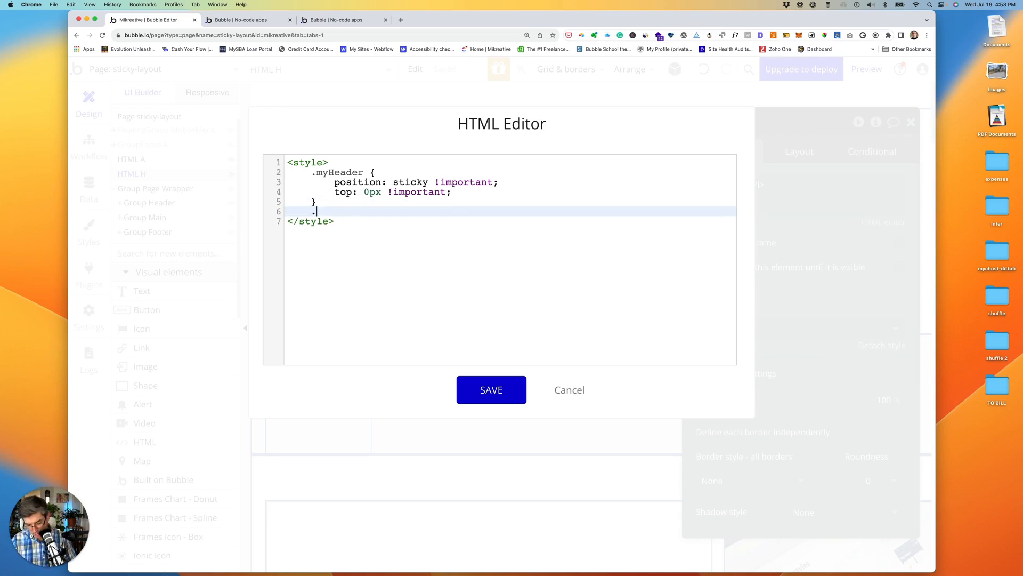
{"action": "type", "text": ".my"}
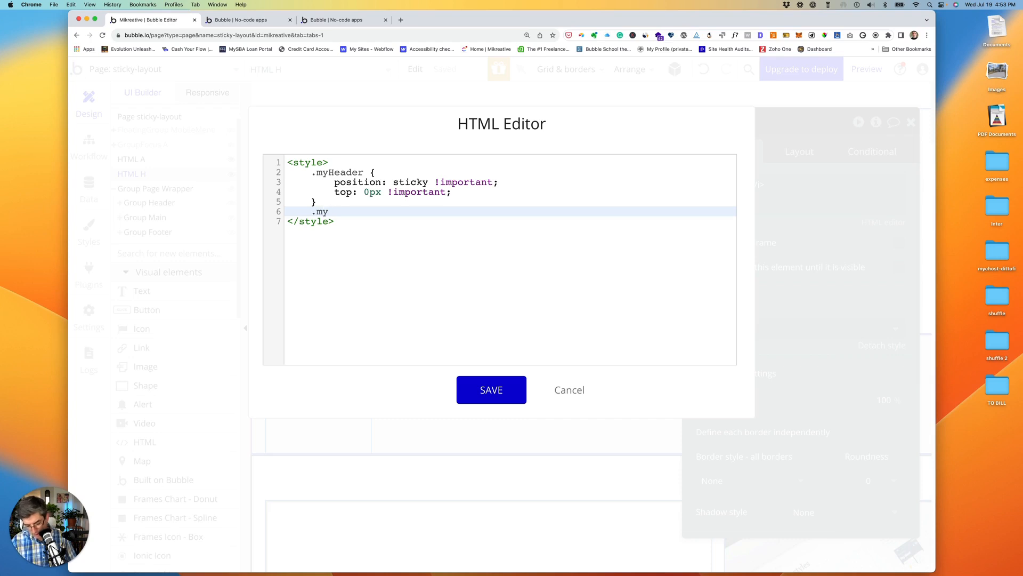
{"action": "type", "text": "SideBar {"}
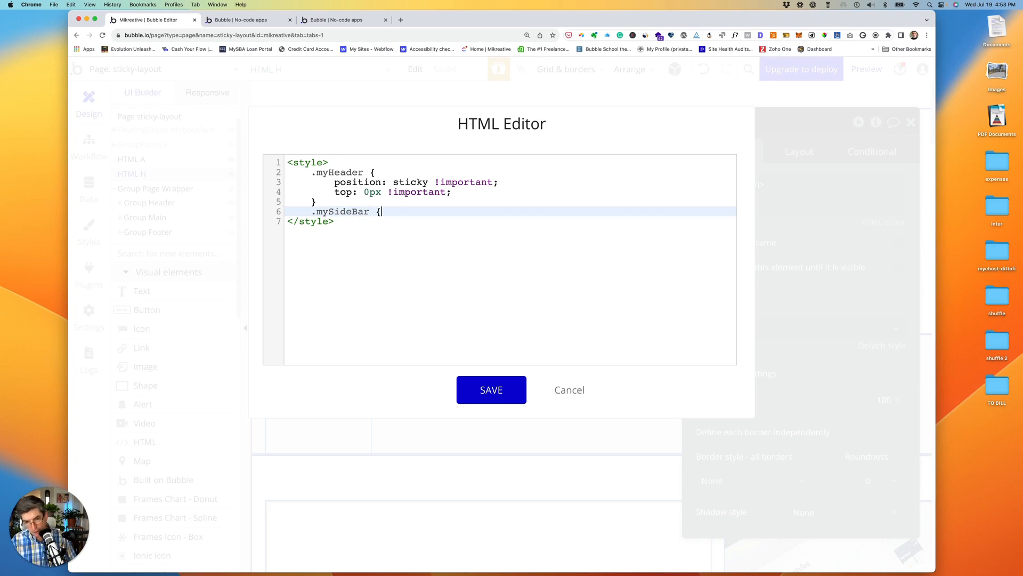
{"action": "key", "text": "Return"}
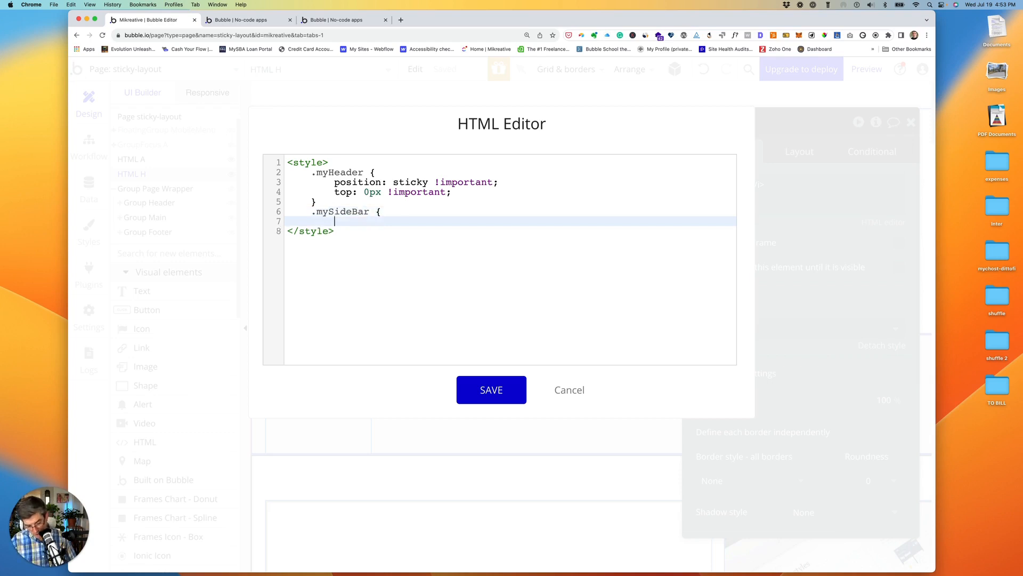
{"action": "type", "text": "position"}
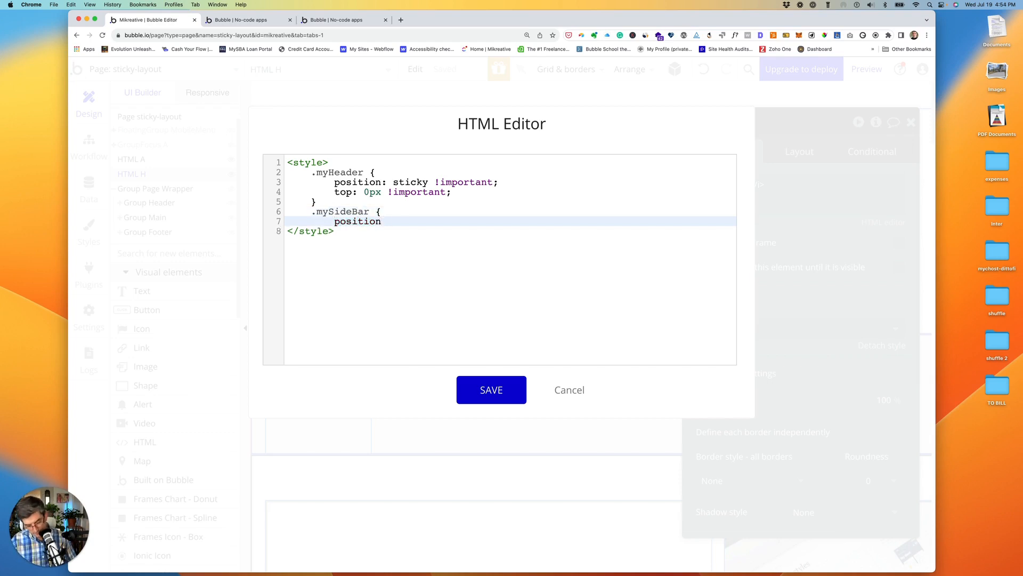
{"action": "type", "text": ": sticky"}
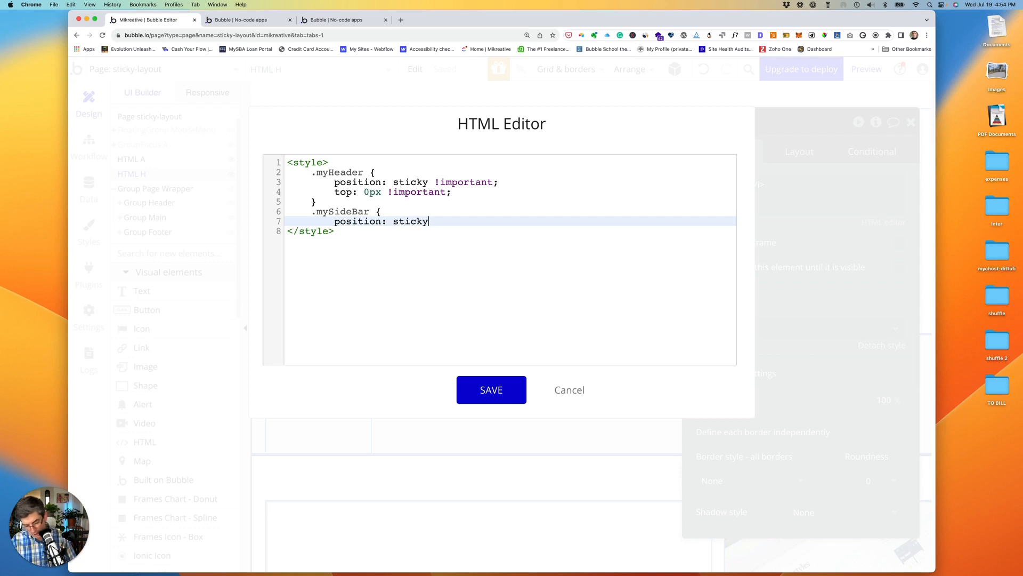
{"action": "type", "text": " !important"}
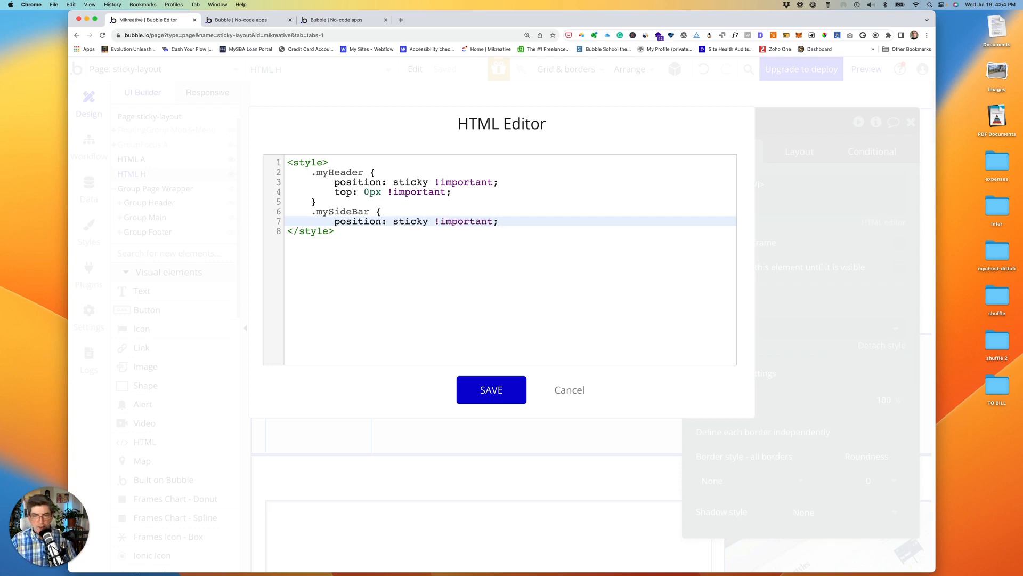
{"action": "type", "text": ";"}
- Add the line "top: 24 !important:" to the .mySideBar rule and save the HTML code
{"action": "key", "text": "Return"}
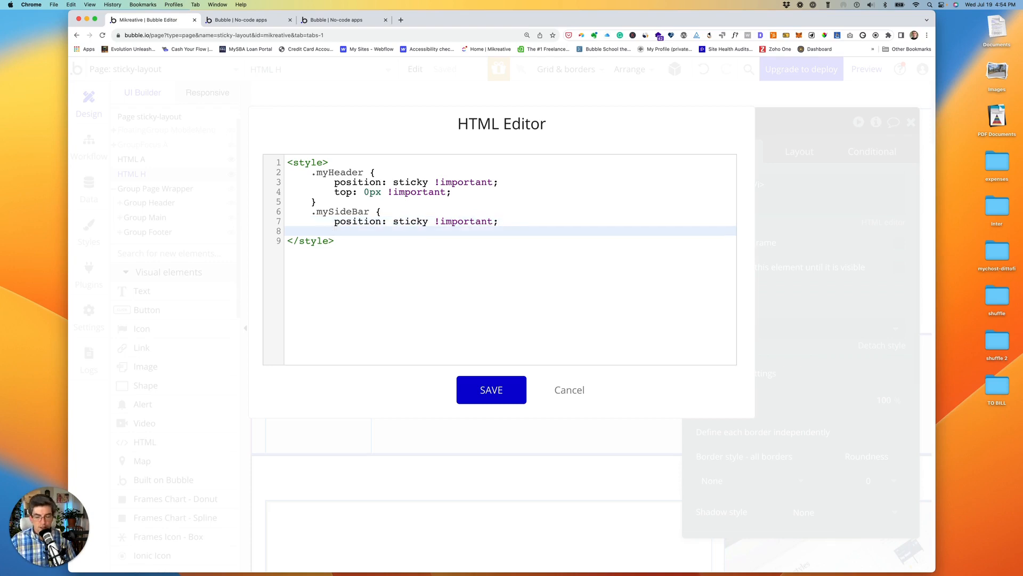
{"action": "type", "text": "top"}
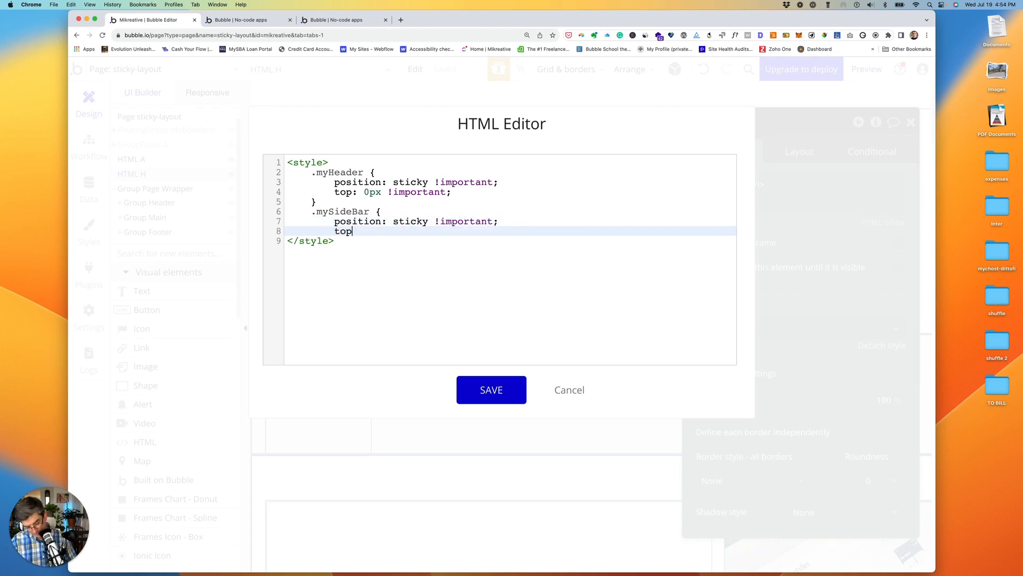
{"action": "type", "text": ":"}
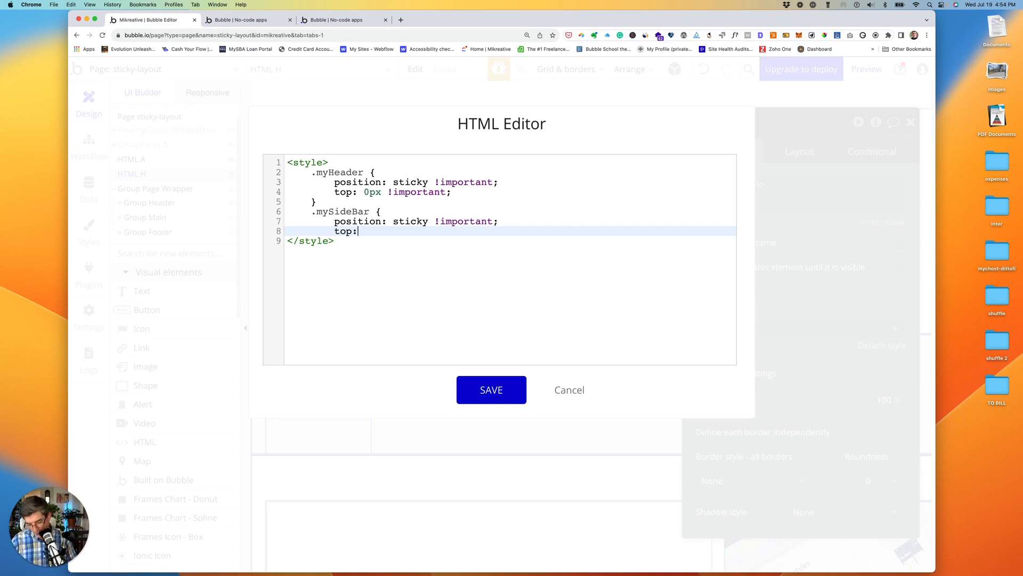
{"action": "type", "text": "24"}
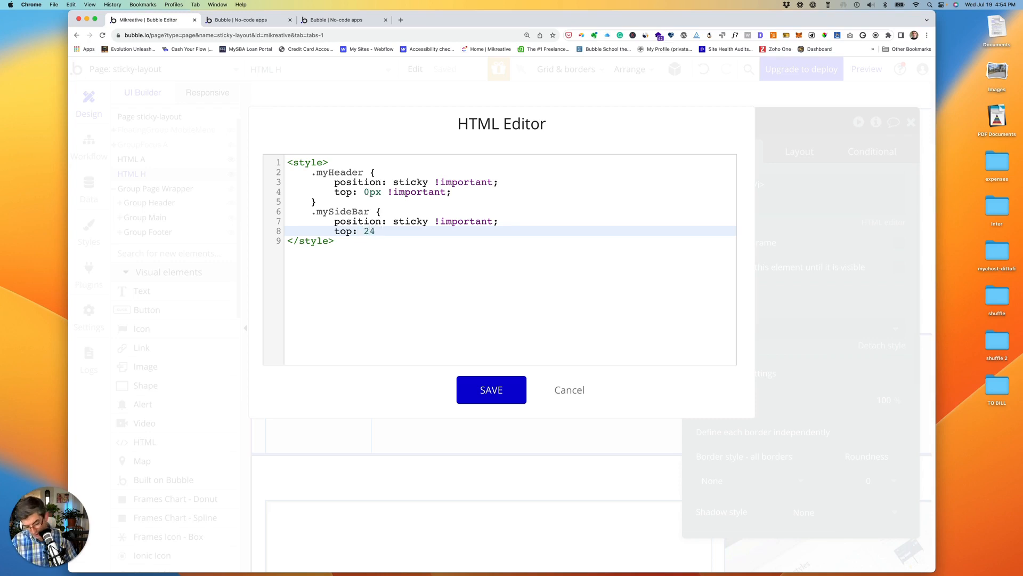
{"action": "type", "text": " !import"}
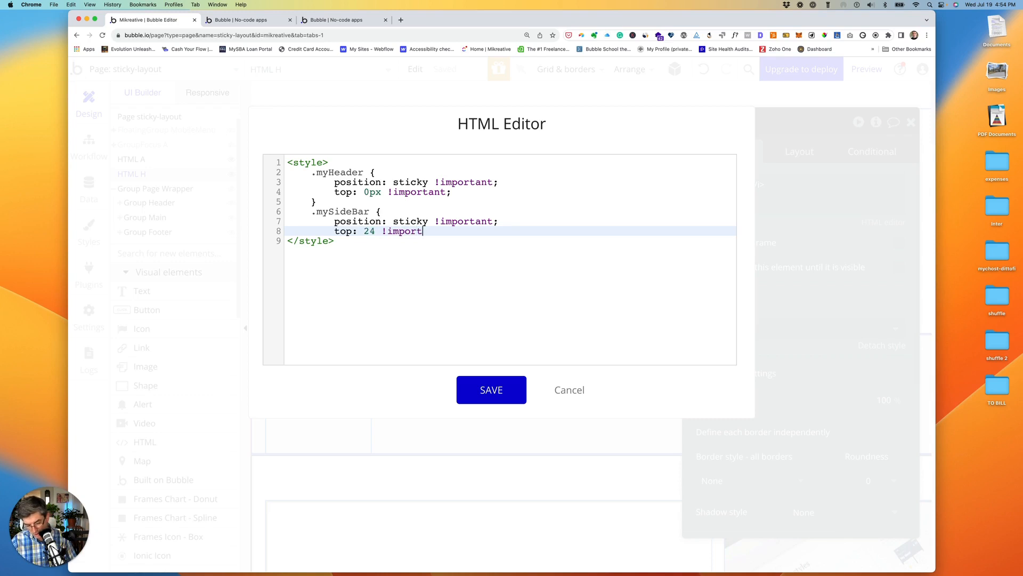
{"action": "type", "text": "ant"}
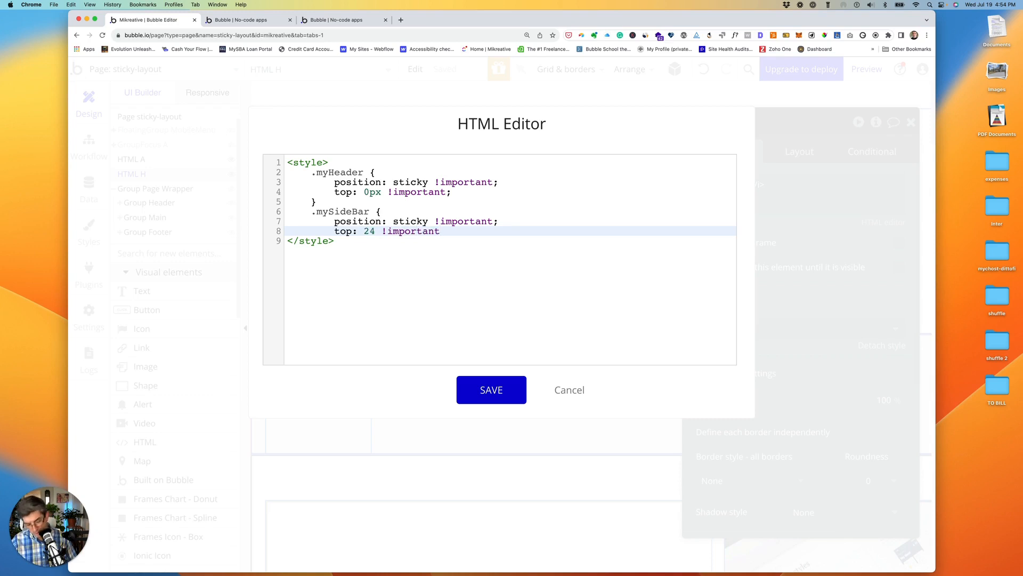
{"action": "type", "text": ":"}
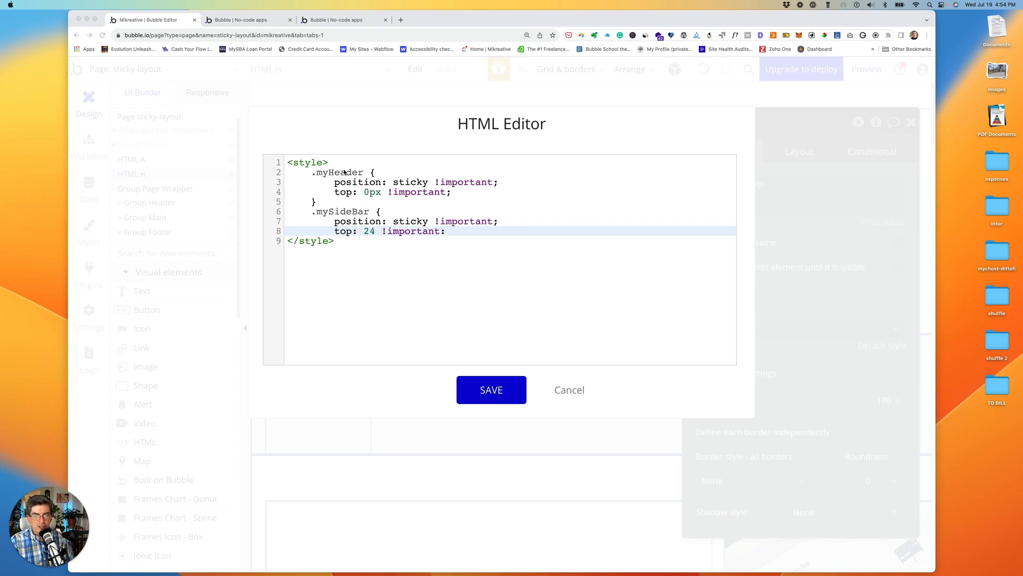
{"action": "left_click", "coordinate": [497, 391]}
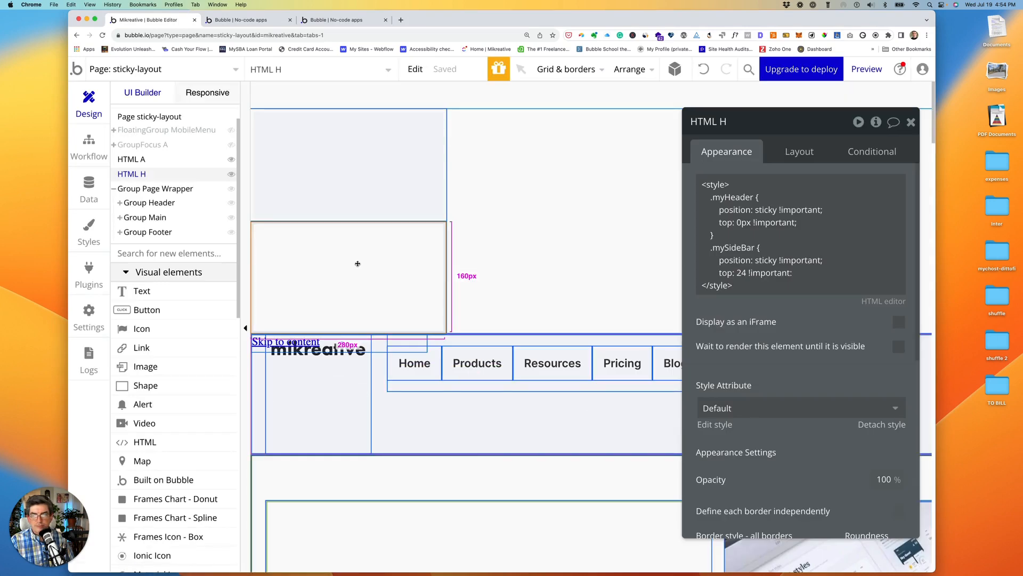
- Open the code of the HTML A element and review its existing .mySideBar and .myHeader rules, then save it
{"action": "left_click", "coordinate": [347, 166]}
{"action": "scroll", "coordinate": [772, 305], "scroll_direction": "down", "scroll_amount": 15}
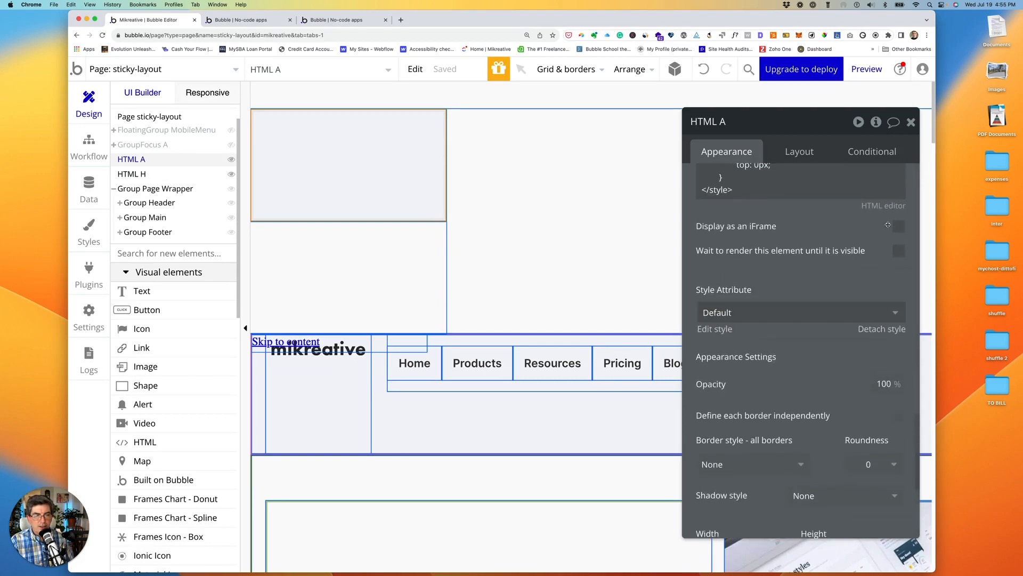
{"action": "left_click", "coordinate": [885, 205]}
{"action": "scroll", "coordinate": [358, 238], "scroll_direction": "down", "scroll_amount": 20}
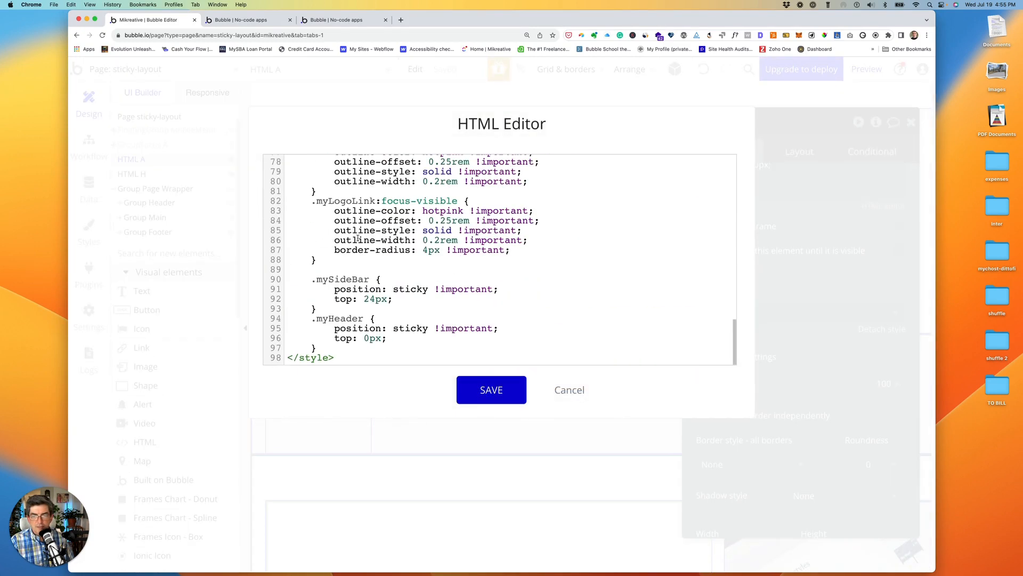
{"action": "left_click_drag", "start_coordinate": [311, 279], "coordinate": [404, 341]}
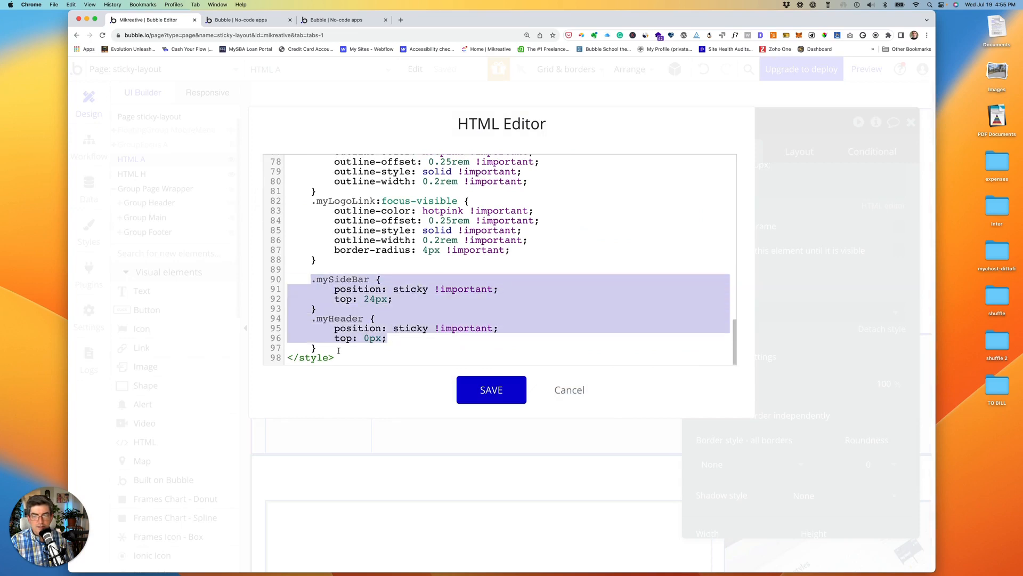
{"action": "left_click", "coordinate": [501, 388]}
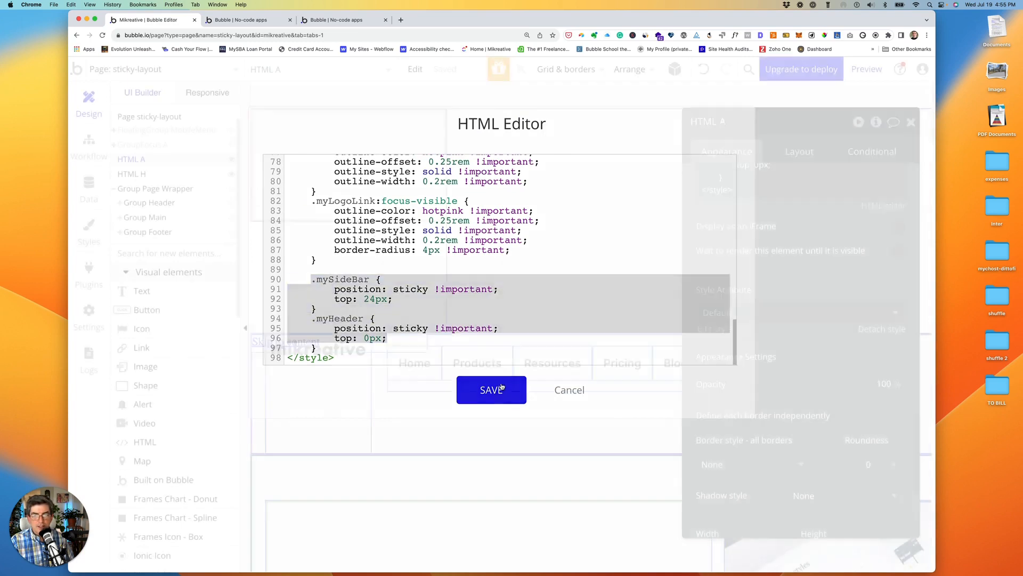
- Delete the HTML H element and select HTML A, which holds the page's existing styles
{"action": "left_click", "coordinate": [338, 290]}
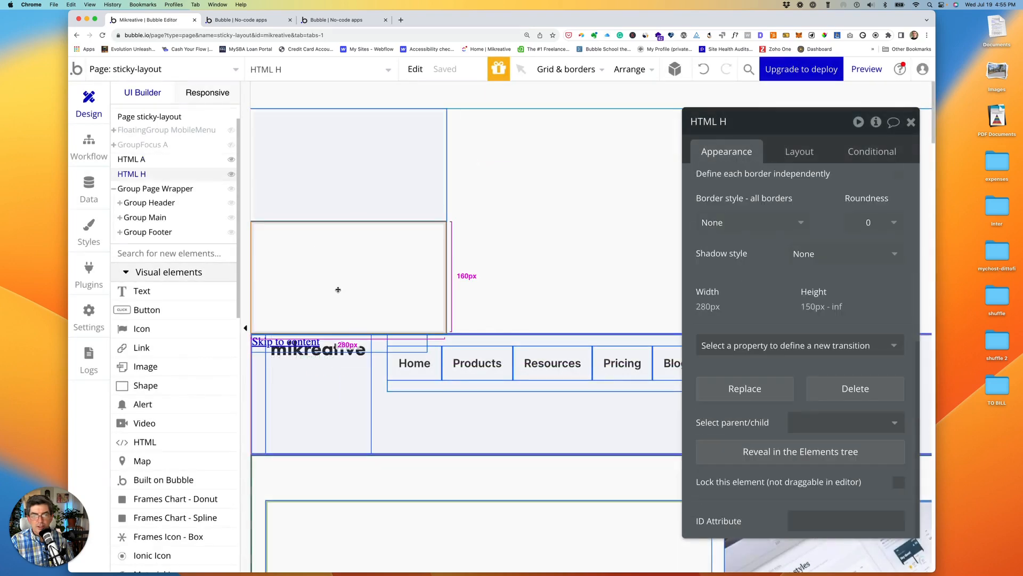
{"action": "key", "text": "Delete"}
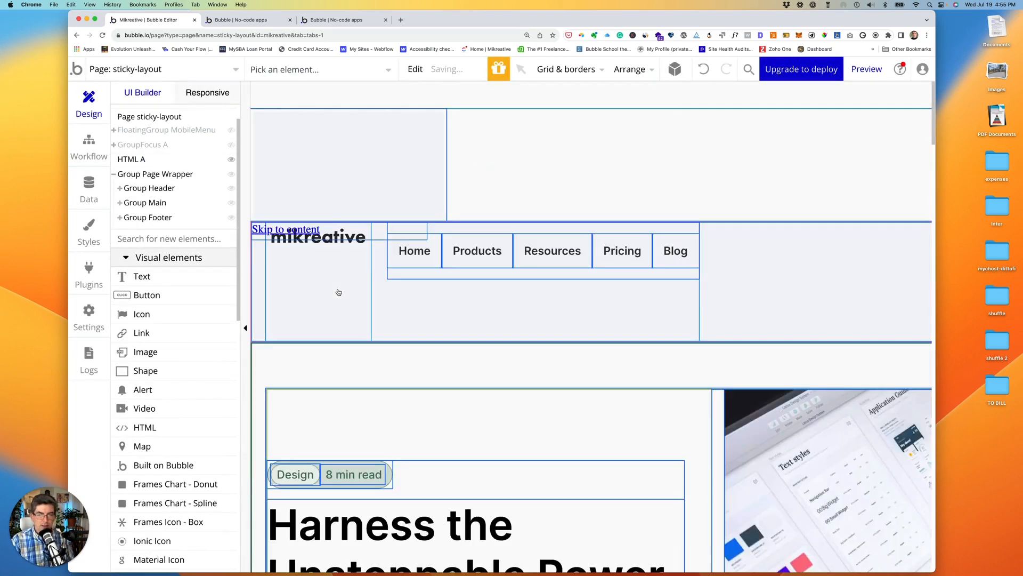
{"action": "left_click", "coordinate": [342, 163]}
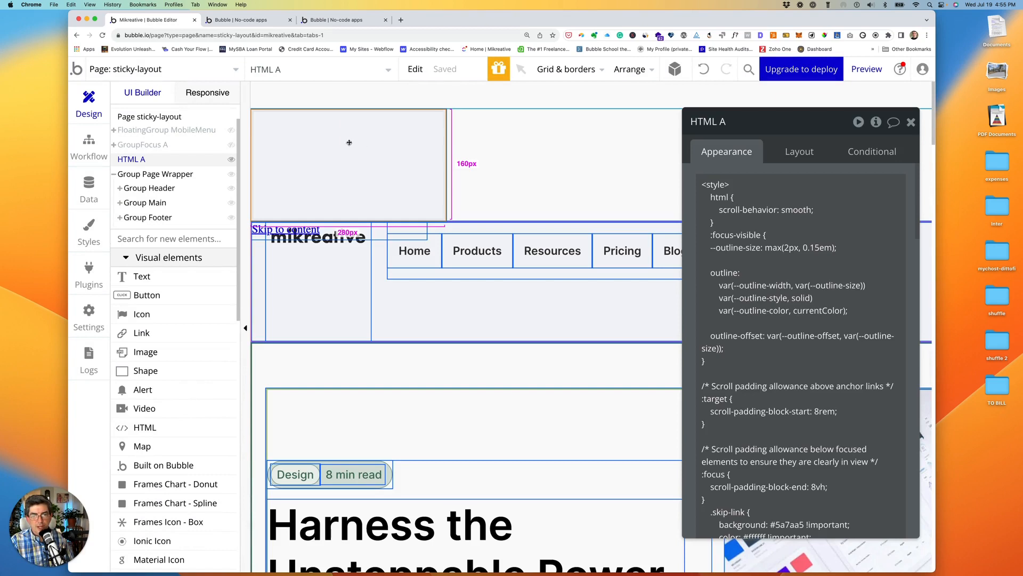
{"action": "mouse_move", "coordinate": [131, 160]}
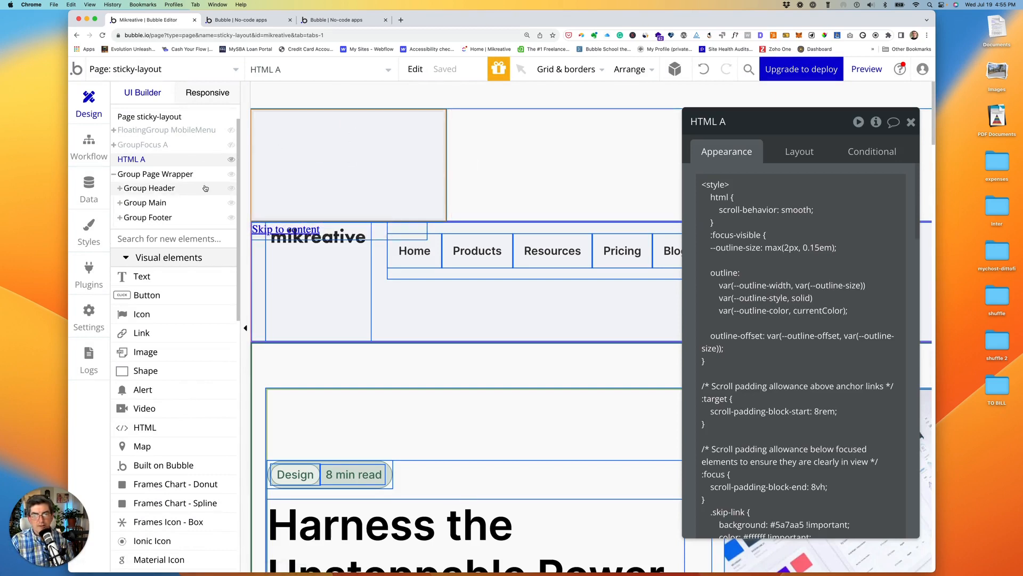
- Set the ID Attribute of Group Header to {addClass: "myHeader"}
{"action": "left_click", "coordinate": [147, 190]}
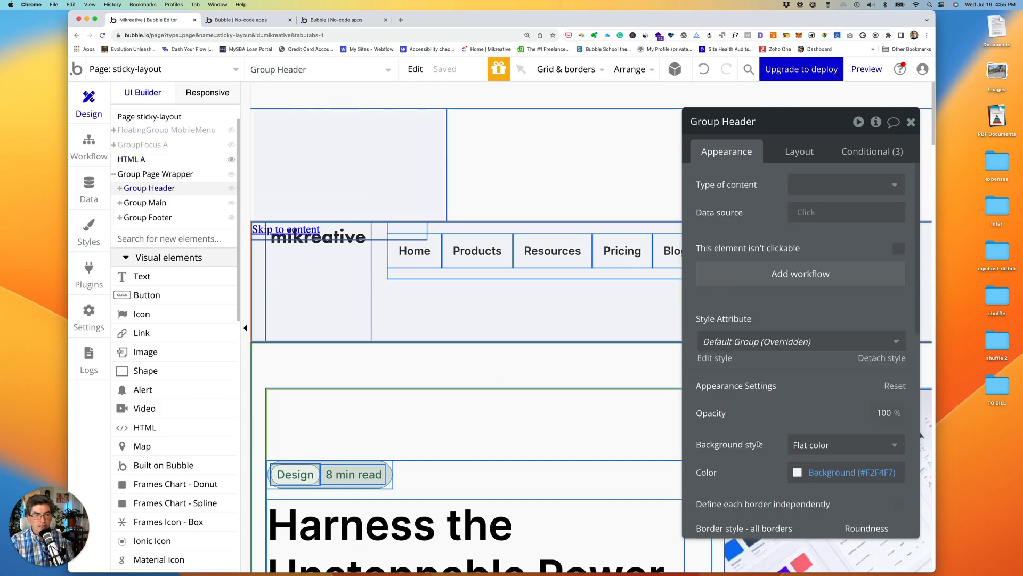
{"action": "scroll", "coordinate": [758, 444], "scroll_direction": "down", "scroll_amount": 10}
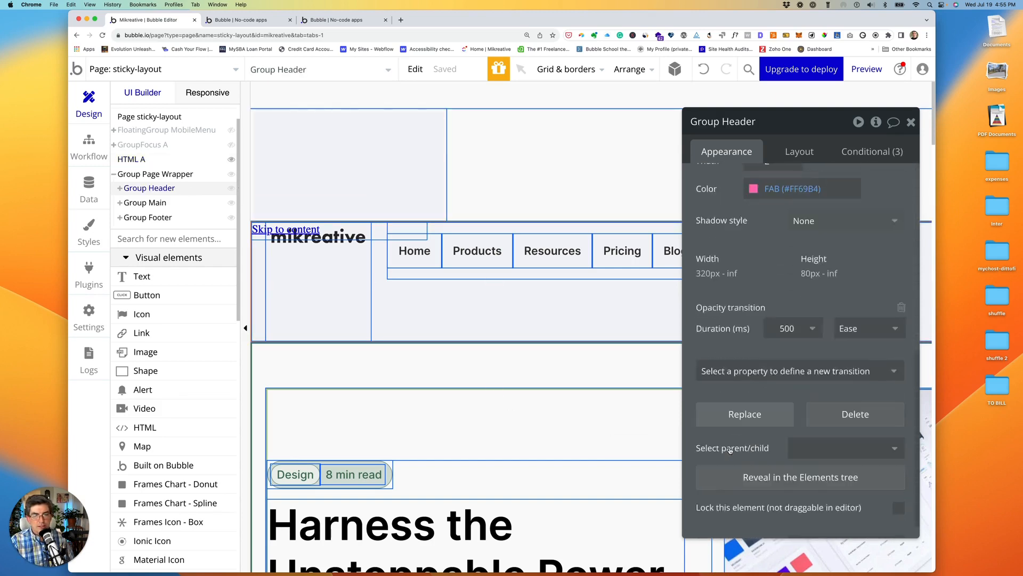
{"action": "scroll", "coordinate": [722, 443], "scroll_direction": "down", "scroll_amount": 2}
{"action": "left_click", "coordinate": [792, 512]}
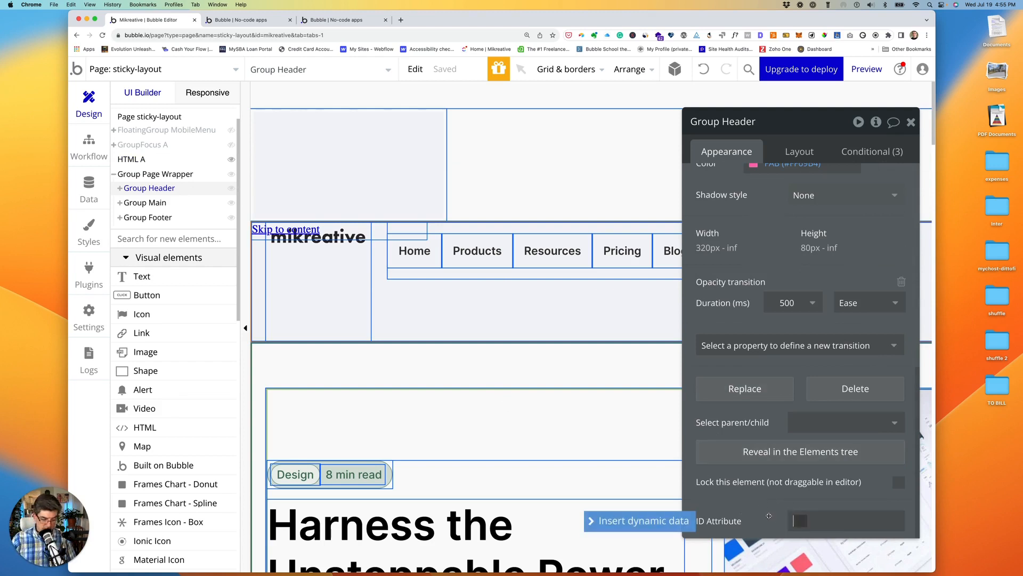
{"action": "type", "text": "{"}
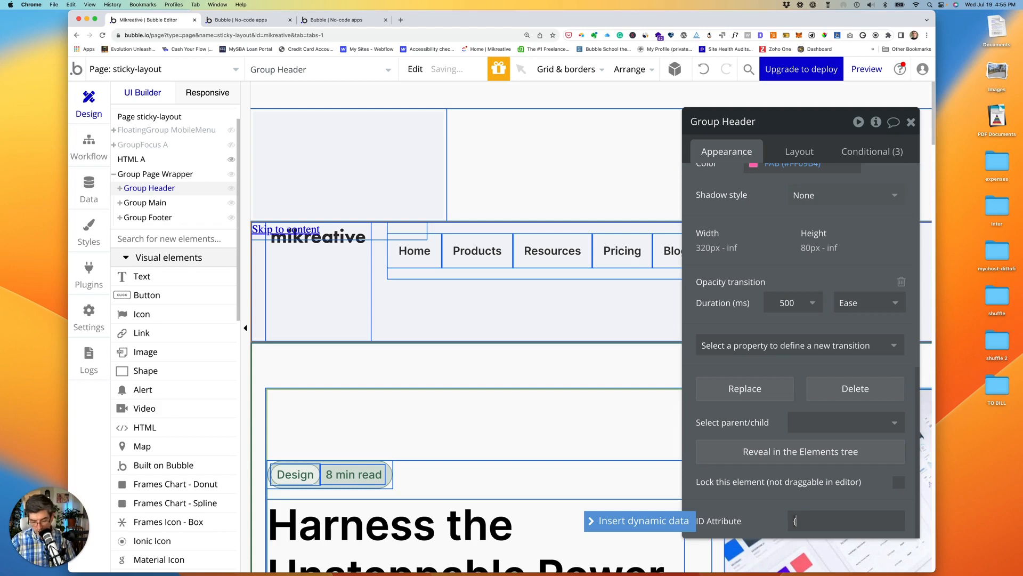
{"action": "type", "text": "addCl"}
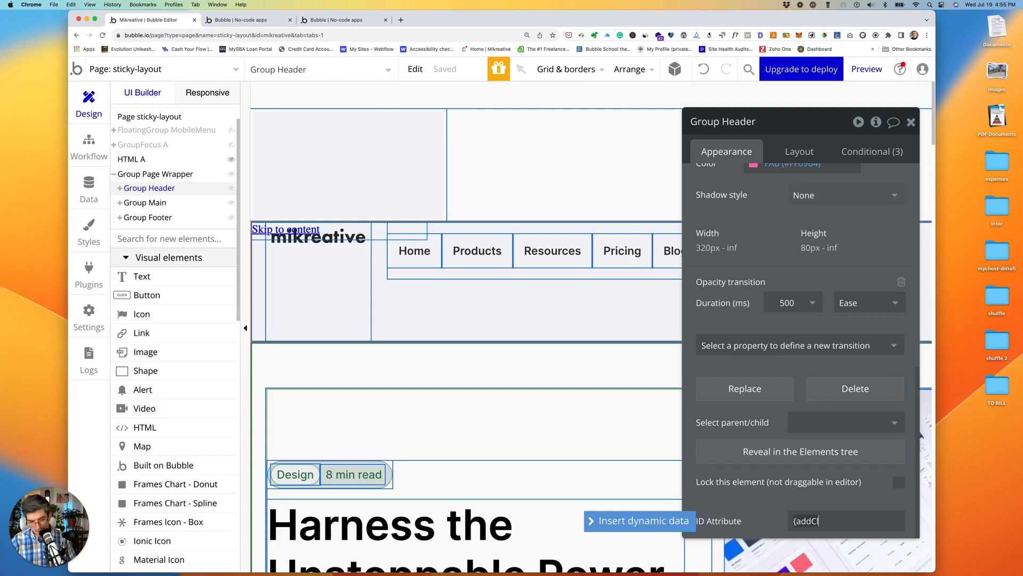
{"action": "type", "text": "ass:"}
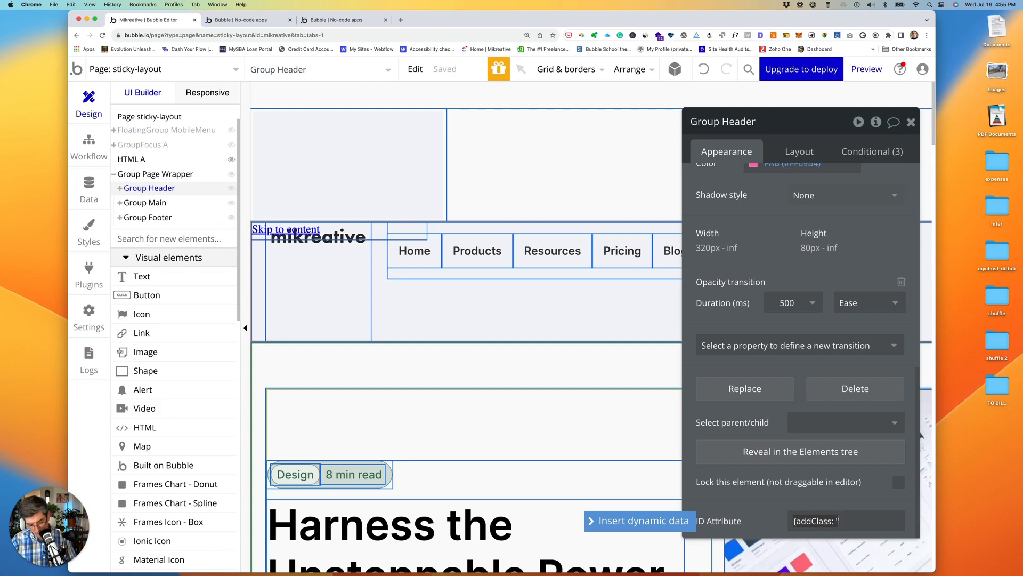
{"action": "type", "text": "\"myHead"}
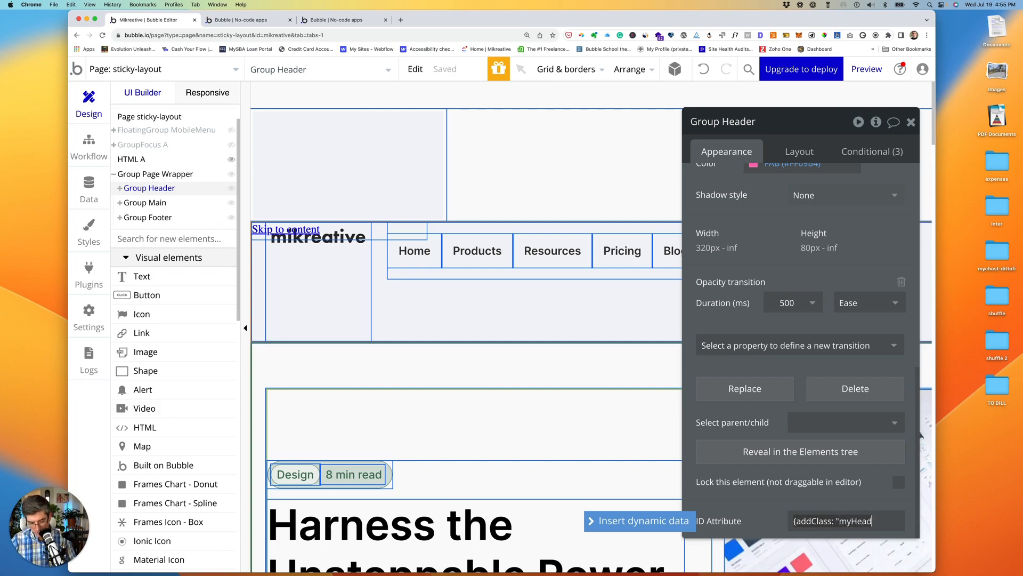
{"action": "type", "text": "er\""}
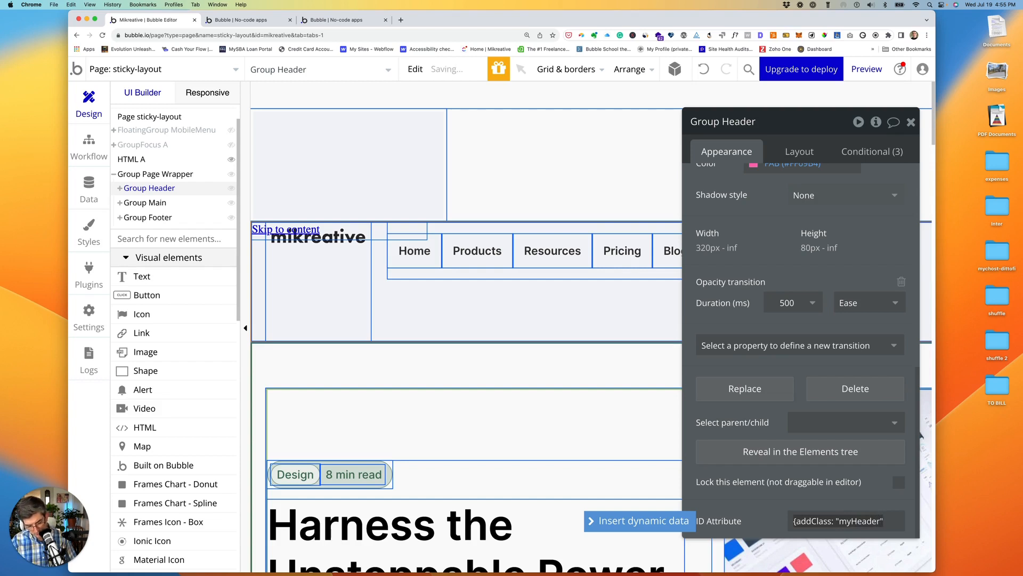
{"action": "type", "text": "}"}
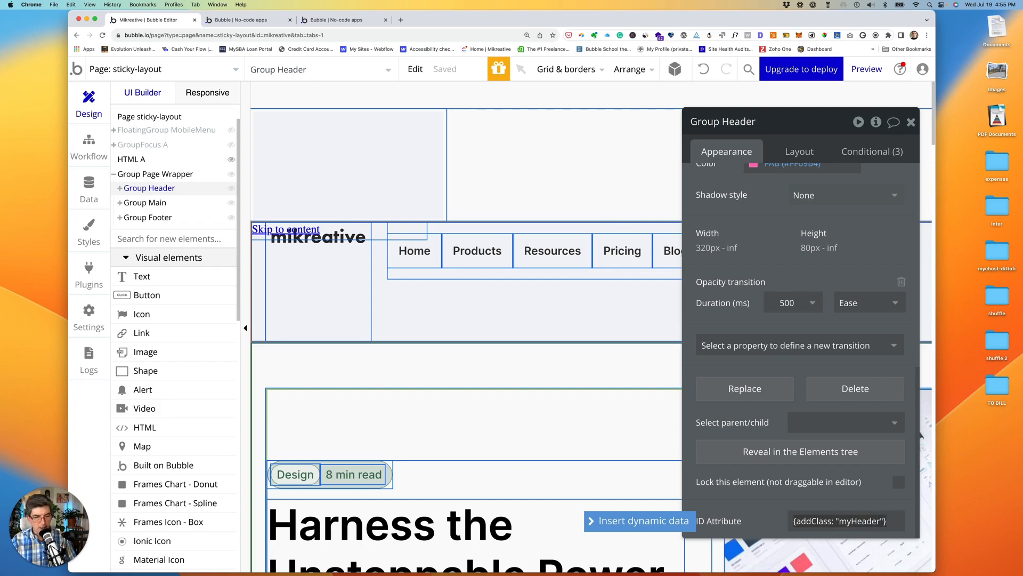
- Refresh the sticky-layout page preview and check how the header and table of contents behave while scrolling through the article
{"action": "scroll", "coordinate": [504, 359], "scroll_direction": "down", "scroll_amount": 1}
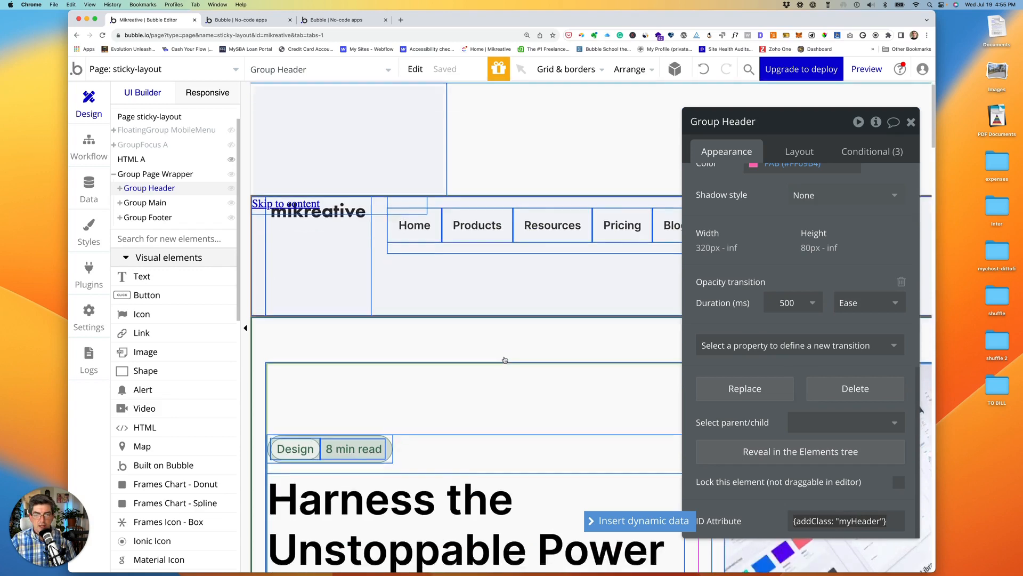
{"action": "scroll", "coordinate": [505, 359], "scroll_direction": "down", "scroll_amount": 10}
{"action": "scroll", "coordinate": [504, 360], "scroll_direction": "up", "scroll_amount": 5}
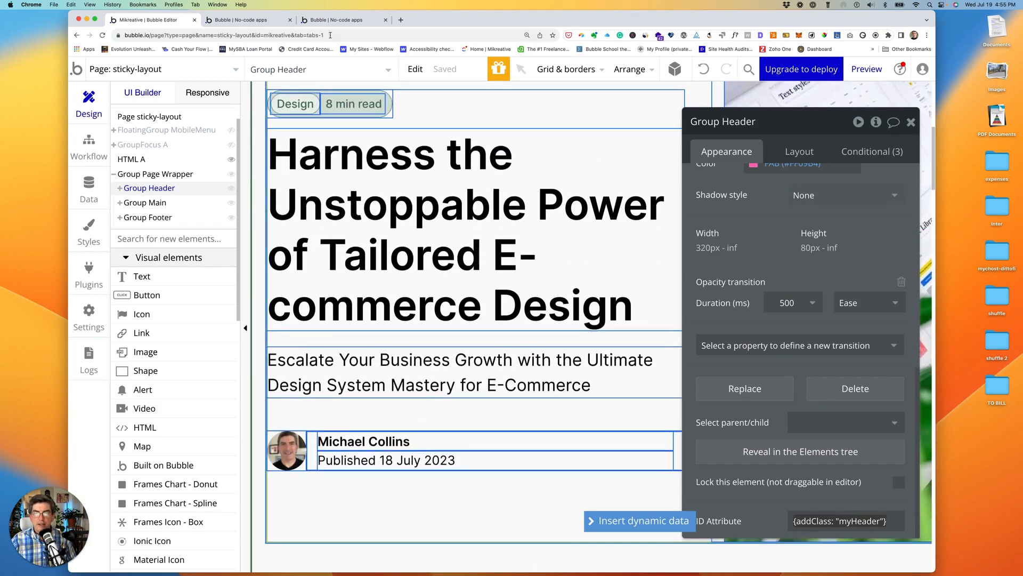
{"action": "left_click", "coordinate": [243, 20]}
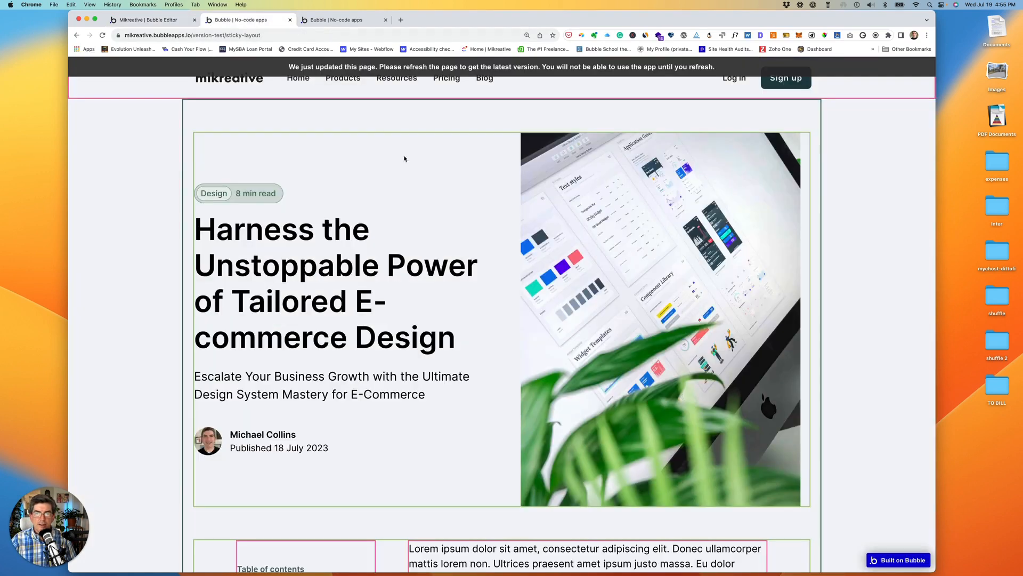
{"action": "left_click", "coordinate": [137, 70]}
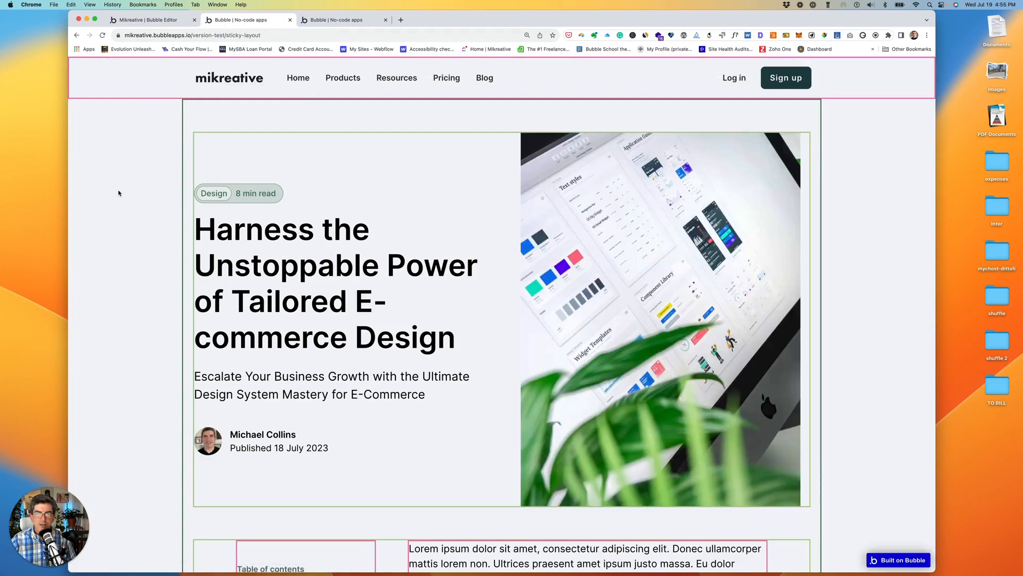
{"action": "scroll", "coordinate": [118, 193], "scroll_direction": "down", "scroll_amount": 4}
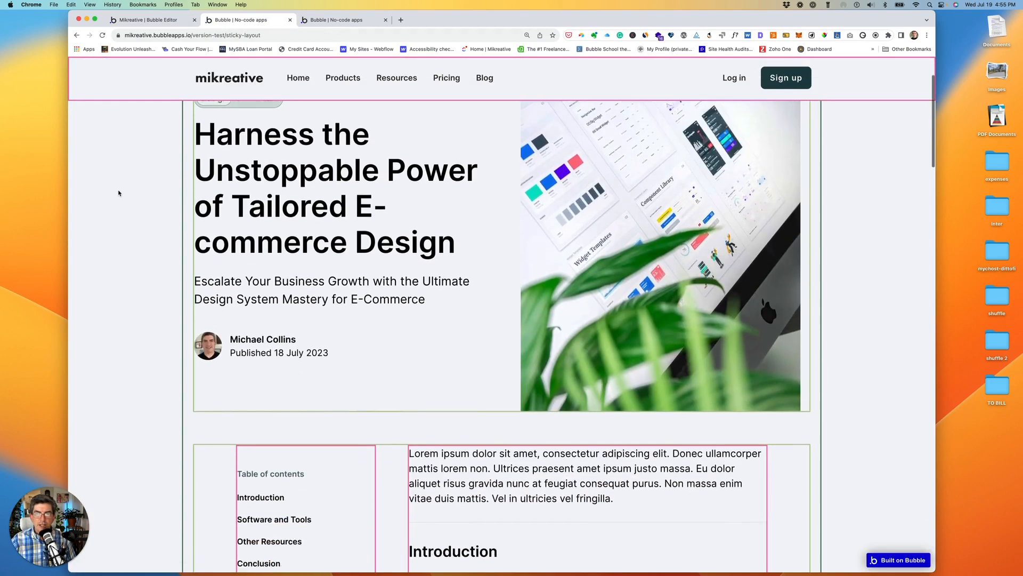
{"action": "scroll", "coordinate": [119, 193], "scroll_direction": "down", "scroll_amount": 10}
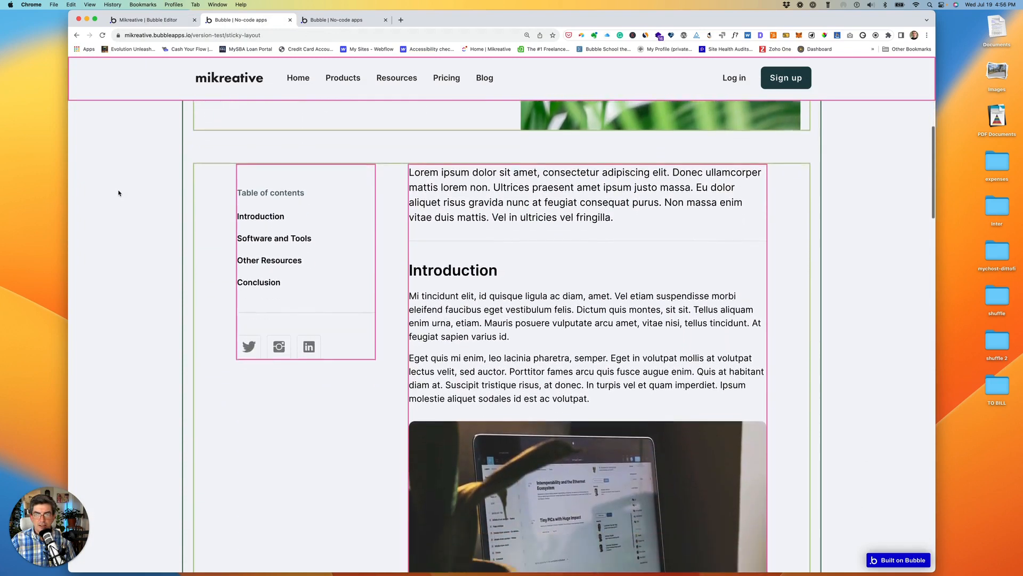
{"action": "scroll", "coordinate": [119, 193], "scroll_direction": "down", "scroll_amount": 7}
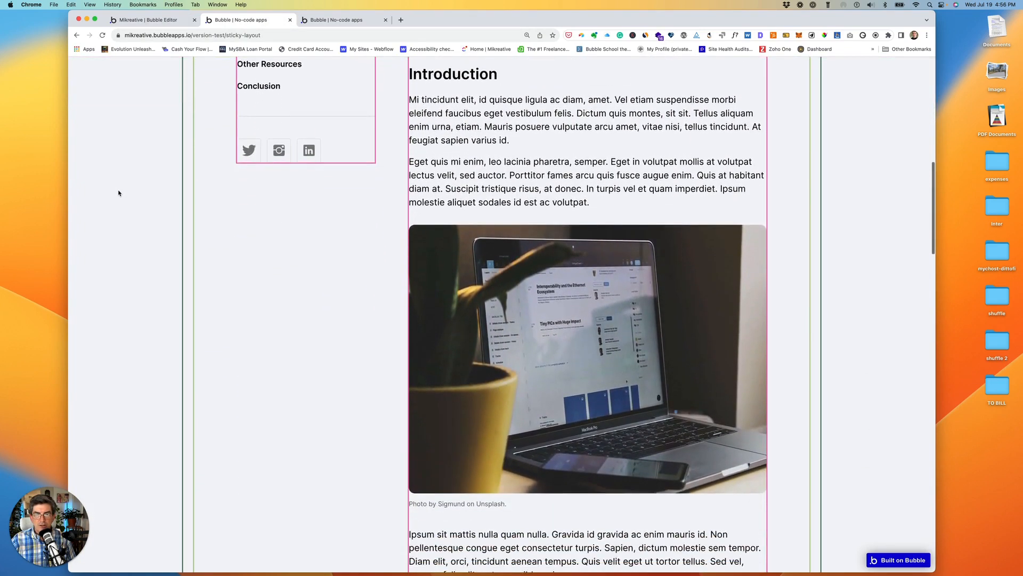
{"action": "scroll", "coordinate": [118, 193], "scroll_direction": "down", "scroll_amount": 14}
{"action": "scroll", "coordinate": [118, 193], "scroll_direction": "up", "scroll_amount": 20}
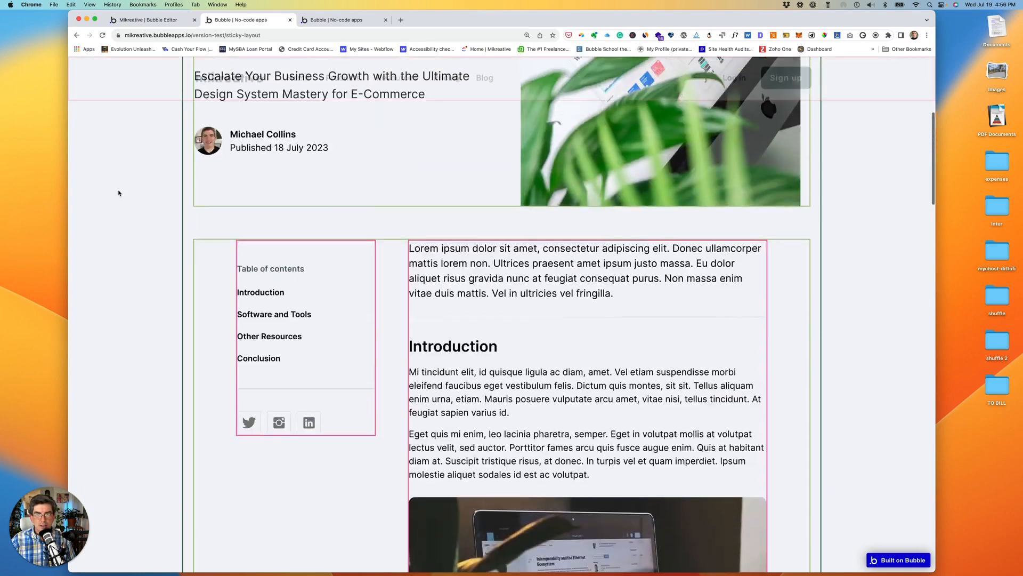
{"action": "scroll", "coordinate": [118, 193], "scroll_direction": "up", "scroll_amount": 11}
- Return to the Bubble editor, select Group Blog Sidebar around the table of contents, and reveal it in the Elements tree
{"action": "left_click", "coordinate": [177, 20]}
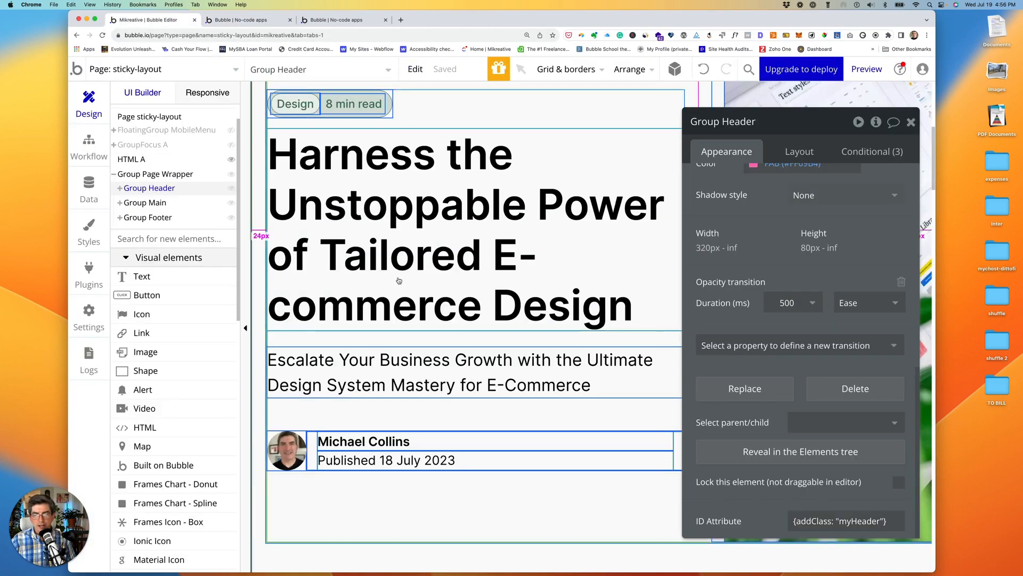
{"action": "scroll", "coordinate": [399, 280], "scroll_direction": "down", "scroll_amount": 12}
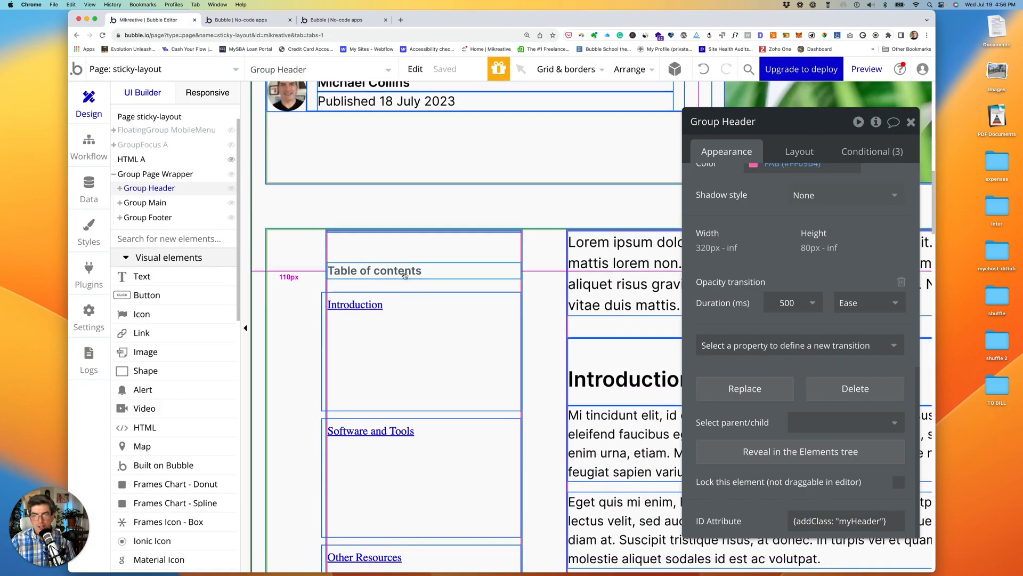
{"action": "left_click", "coordinate": [402, 276]}
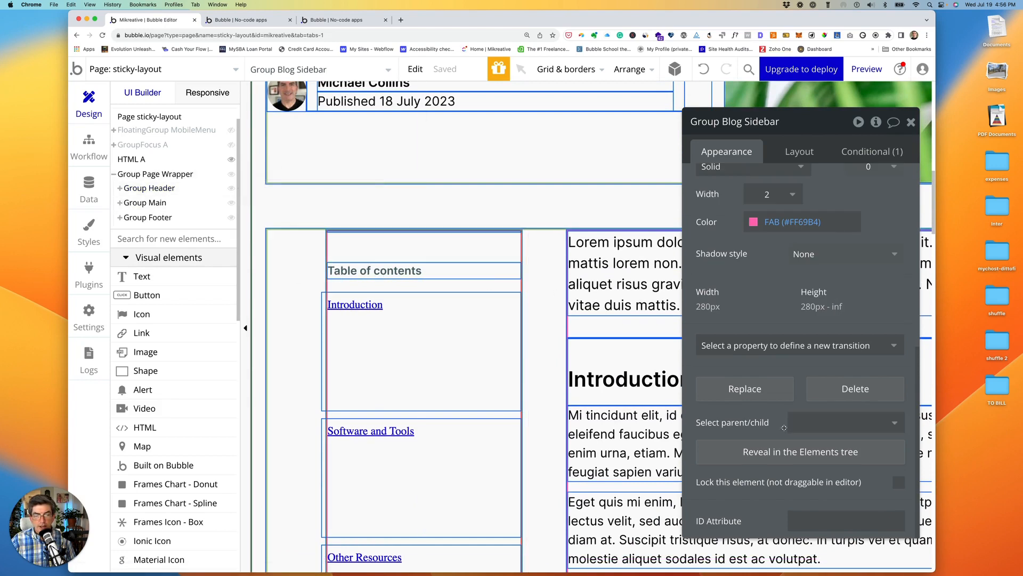
{"action": "left_click", "coordinate": [745, 453]}
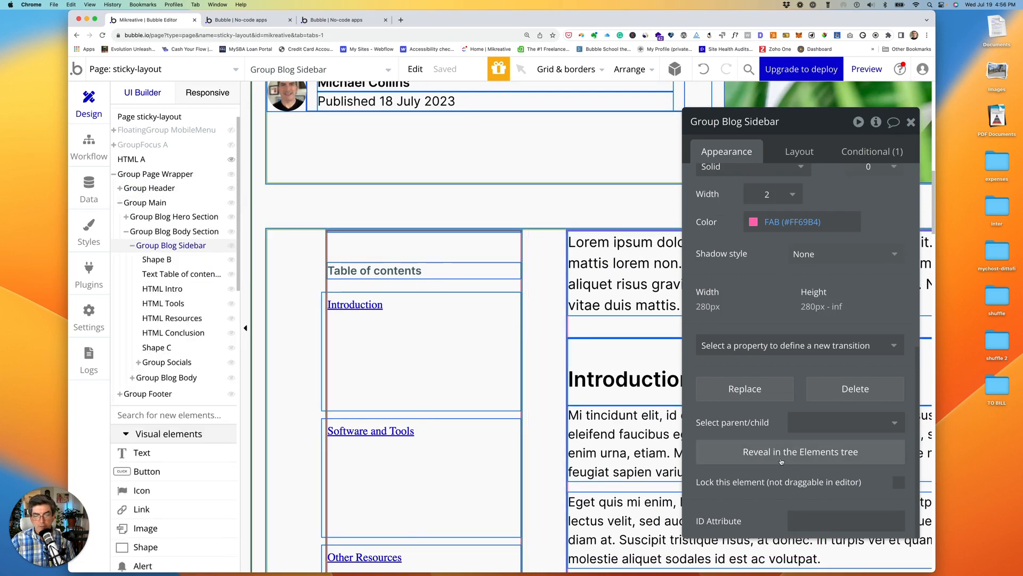
{"action": "mouse_move", "coordinate": [184, 245]}
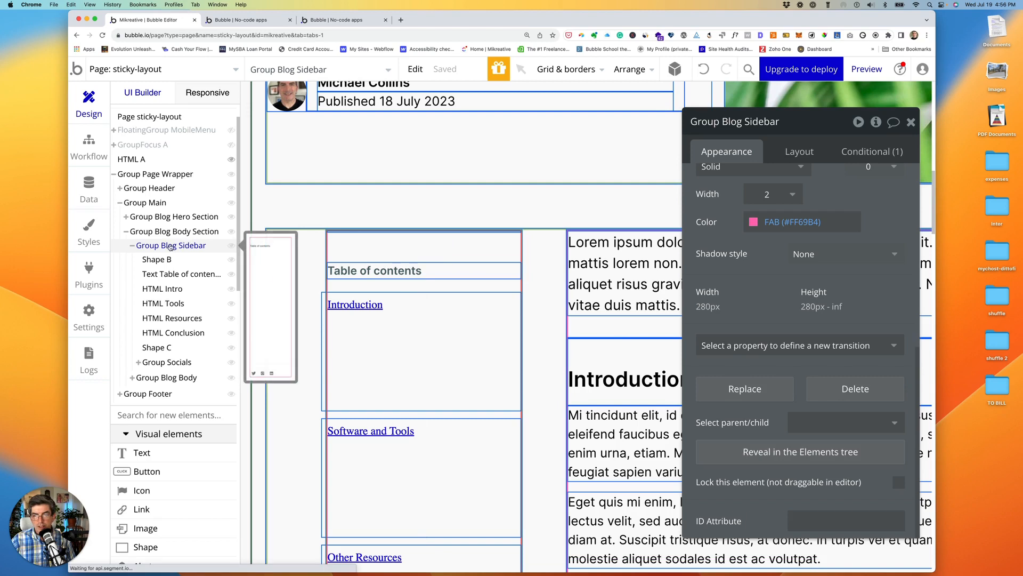
{"action": "left_click", "coordinate": [132, 245]}
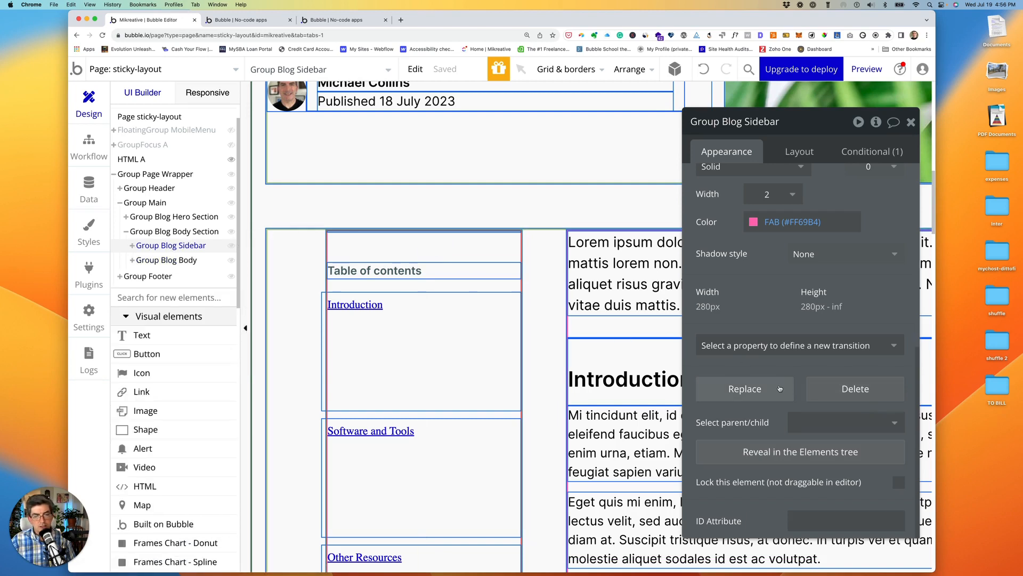
- Set the ID Attribute of Group Blog Sidebar to {addClass: "mySideBar"}
{"action": "left_click", "coordinate": [830, 523]}
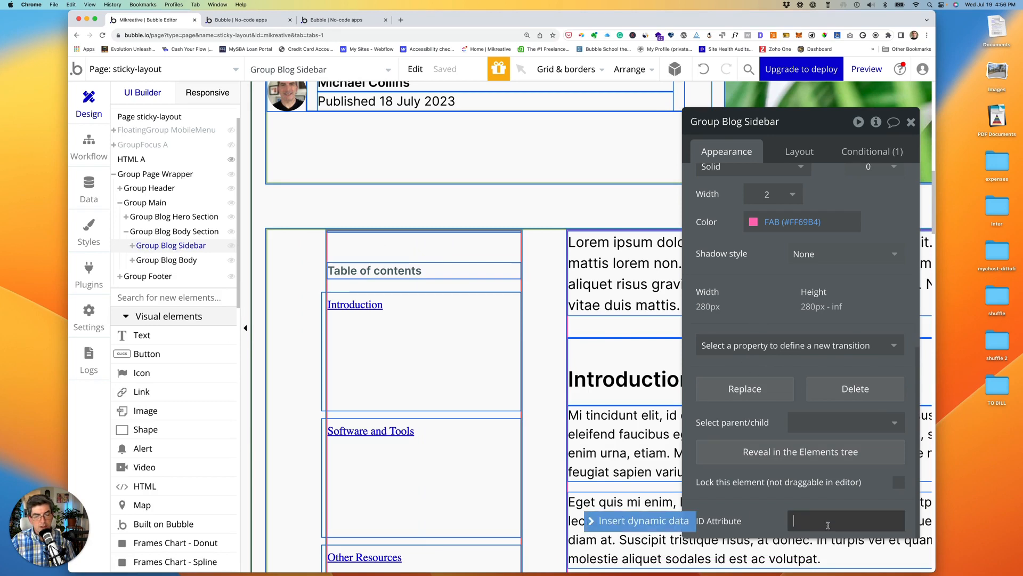
{"action": "type", "text": "{"}
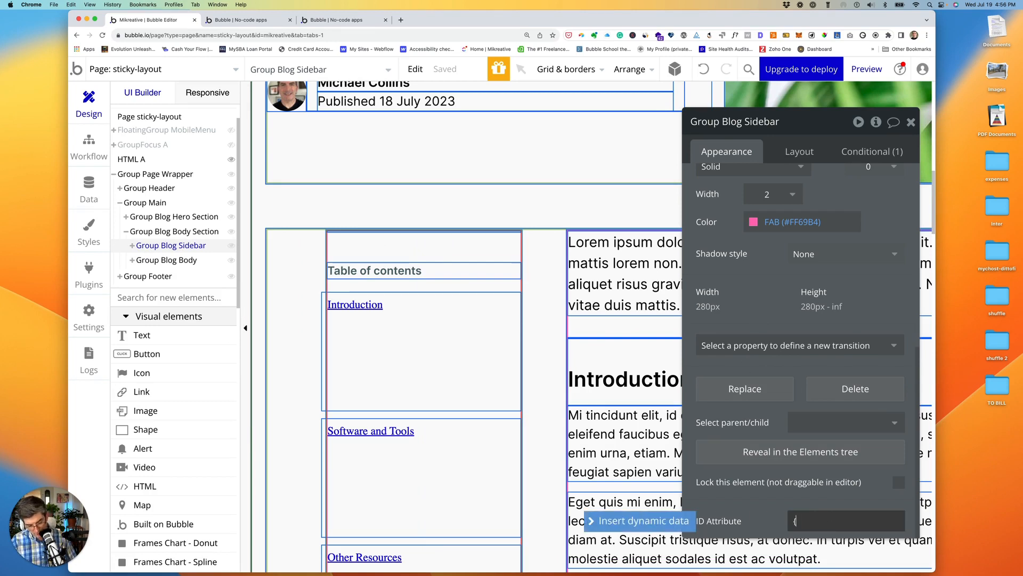
{"action": "type", "text": "add"}
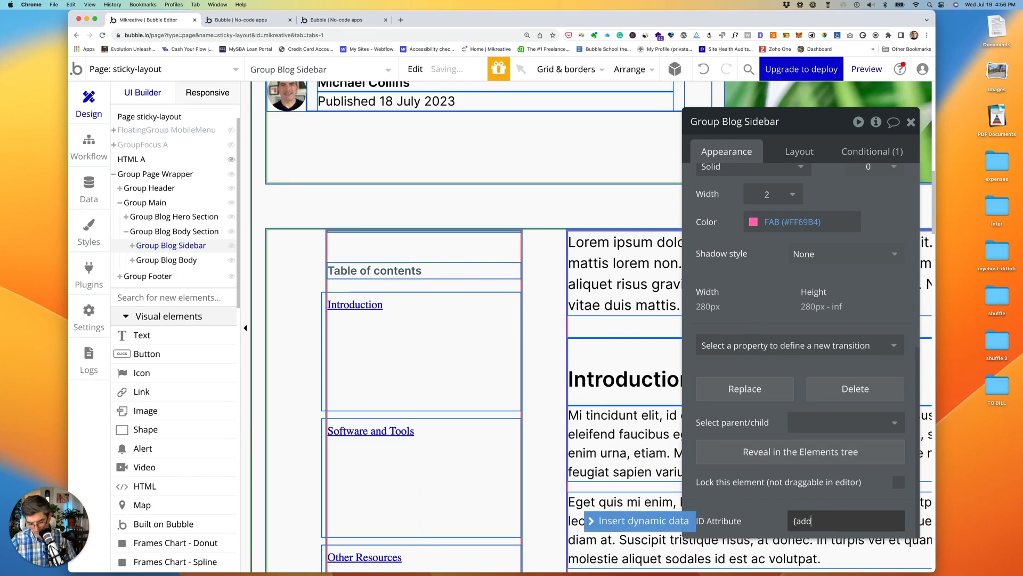
{"action": "type", "text": "Class"}
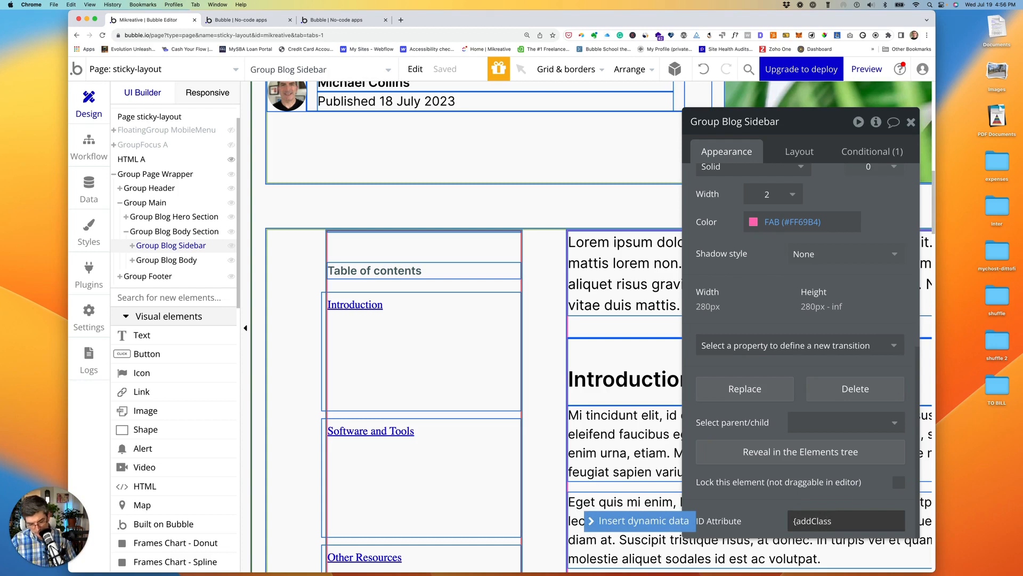
{"action": "type", "text": ":"}
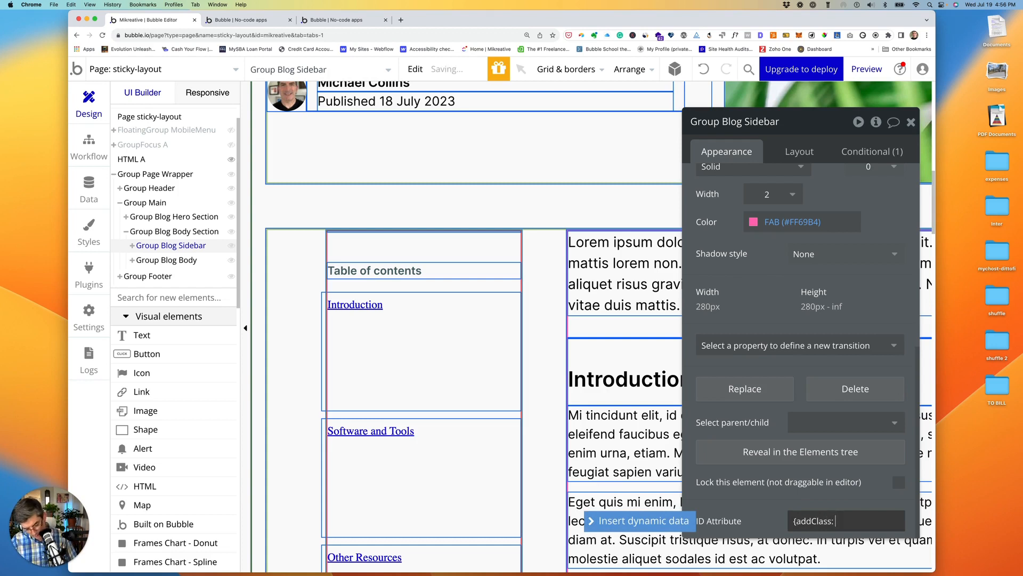
{"action": "type", "text": " \""}
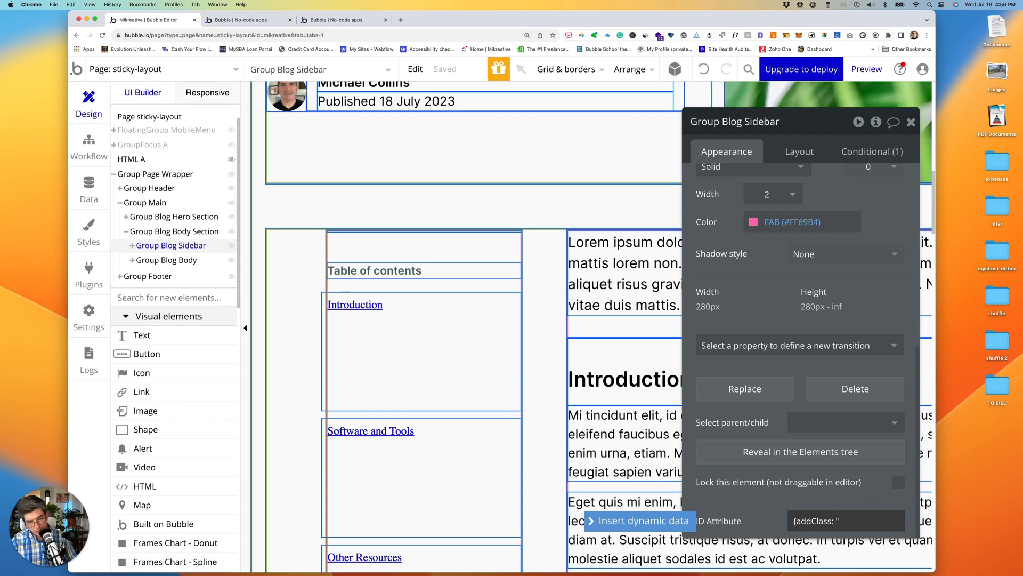
{"action": "type", "text": "myS"}
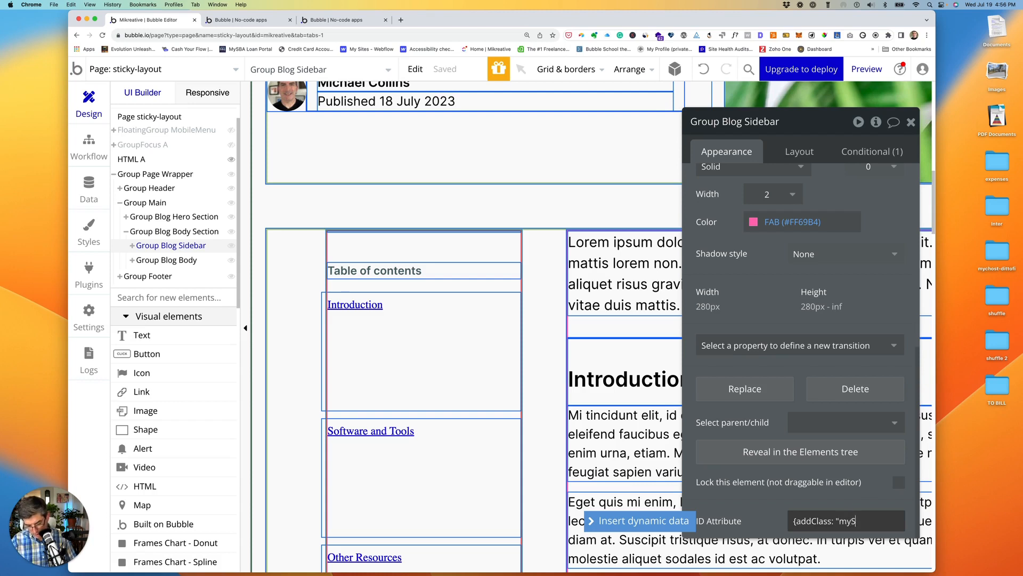
{"action": "type", "text": "ideBar"}
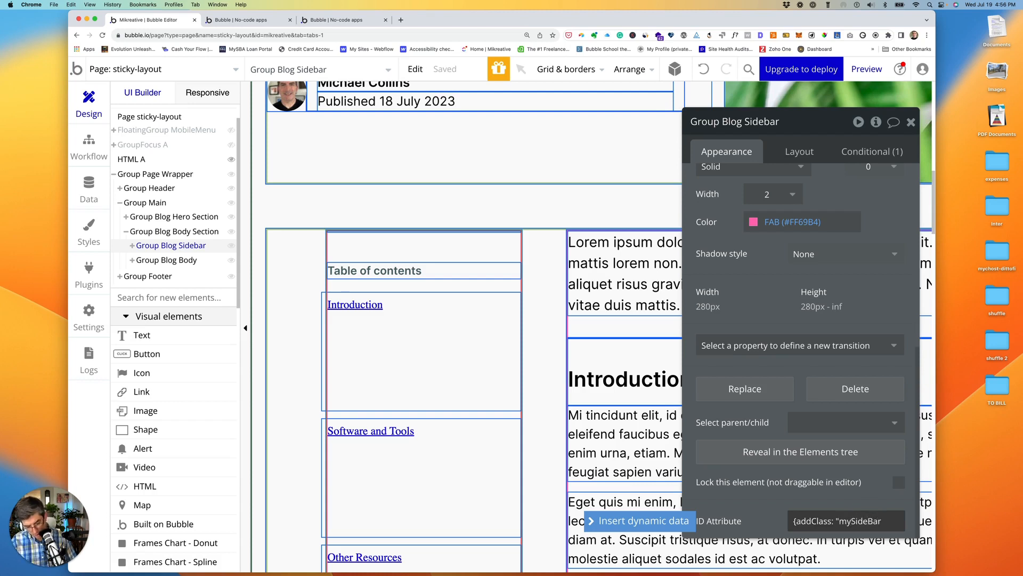
{"action": "type", "text": "\""}
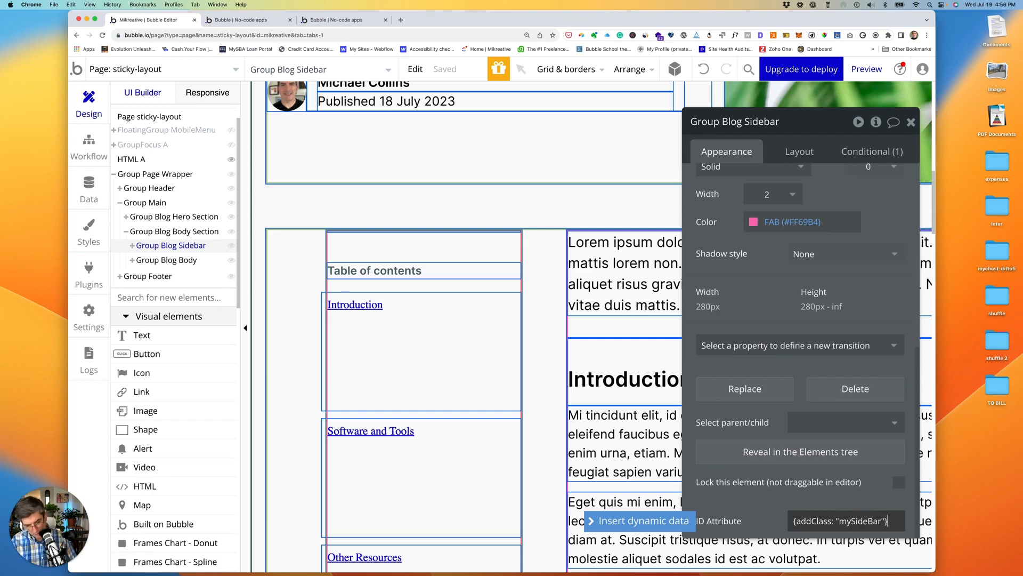
{"action": "type", "text": "}"}
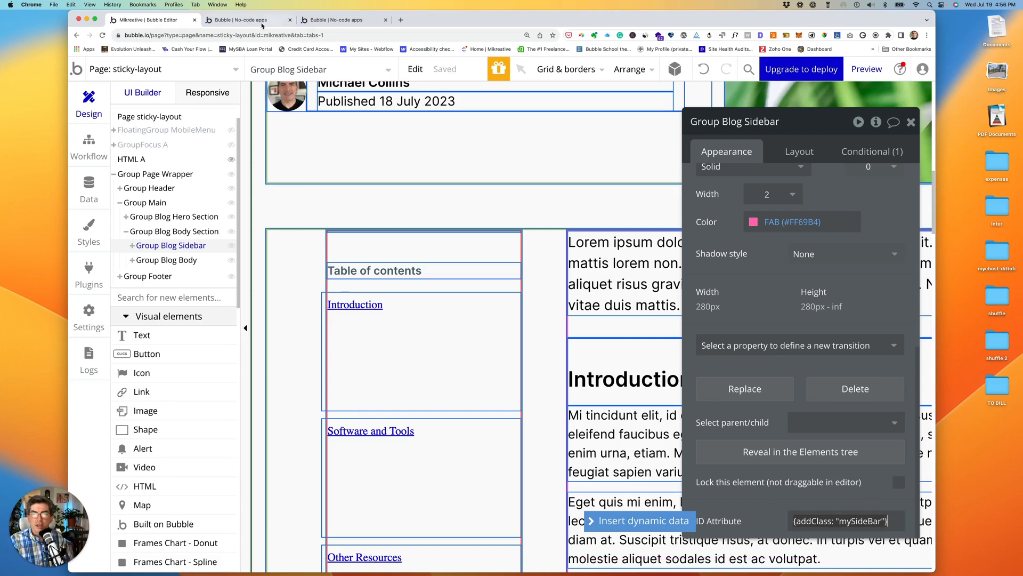
- Refresh the sticky-layout preview and check how the header and sidebar behave while scrolling down to the Introduction section
{"action": "left_click", "coordinate": [238, 21]}
{"action": "key", "text": "super+r"}
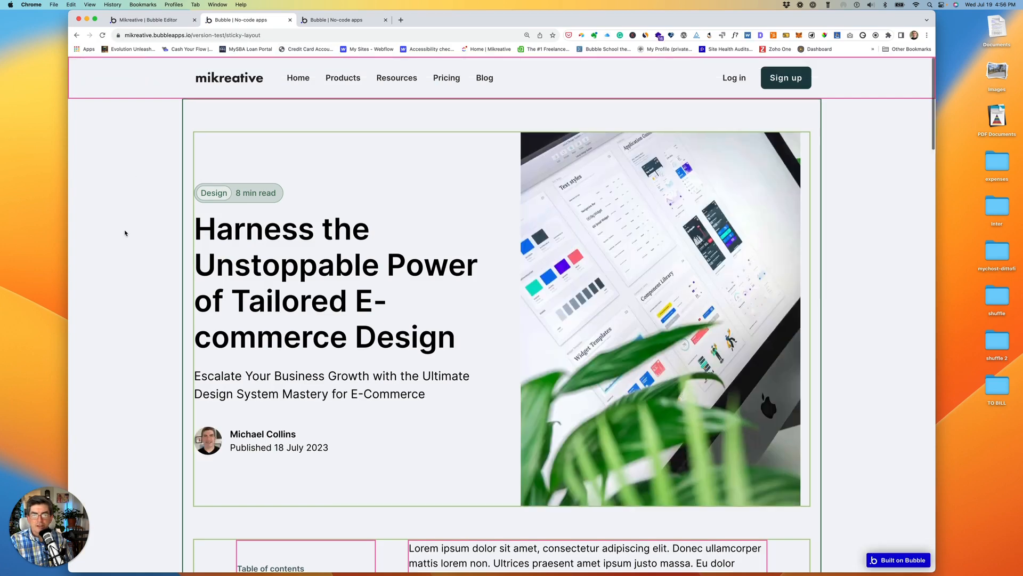
{"action": "scroll", "coordinate": [123, 229], "scroll_direction": "down", "scroll_amount": 5}
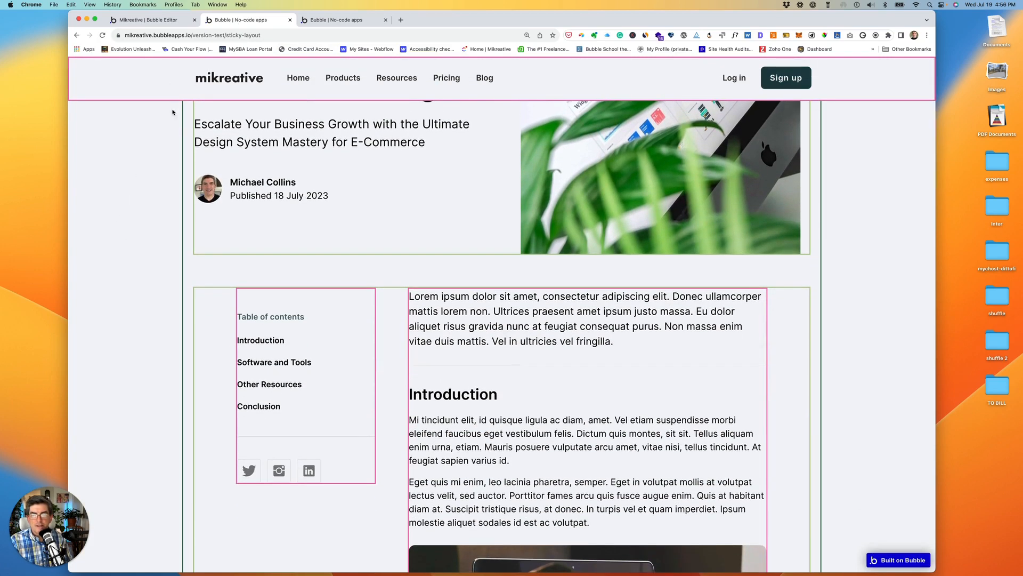
{"action": "scroll", "coordinate": [147, 172], "scroll_direction": "down", "scroll_amount": 4}
{"action": "scroll", "coordinate": [148, 172], "scroll_direction": "down", "scroll_amount": 1}
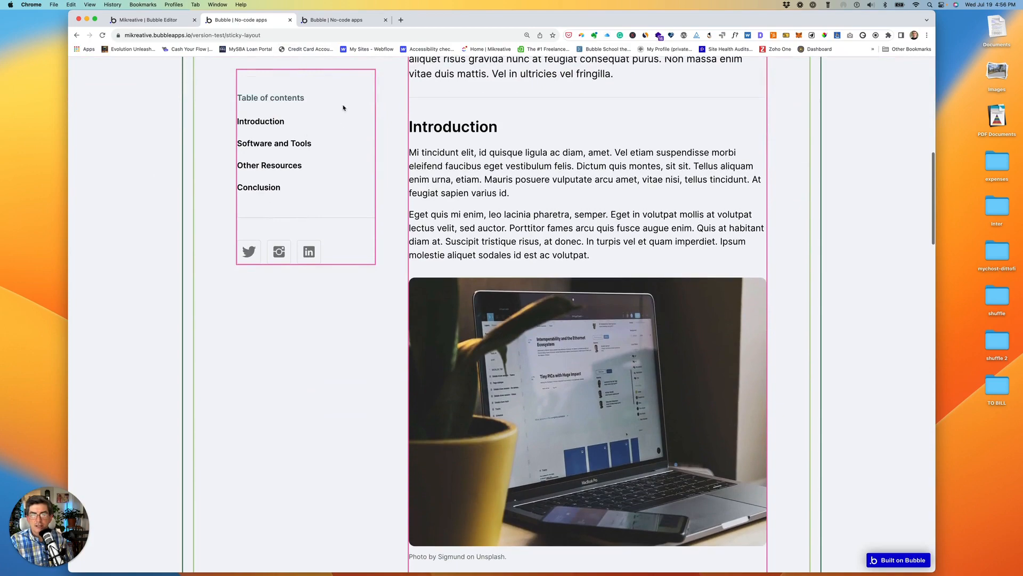
- Test the table of contents links in the preview by jumping between the article's sections, ending at Introduction
{"action": "left_click", "coordinate": [301, 144]}
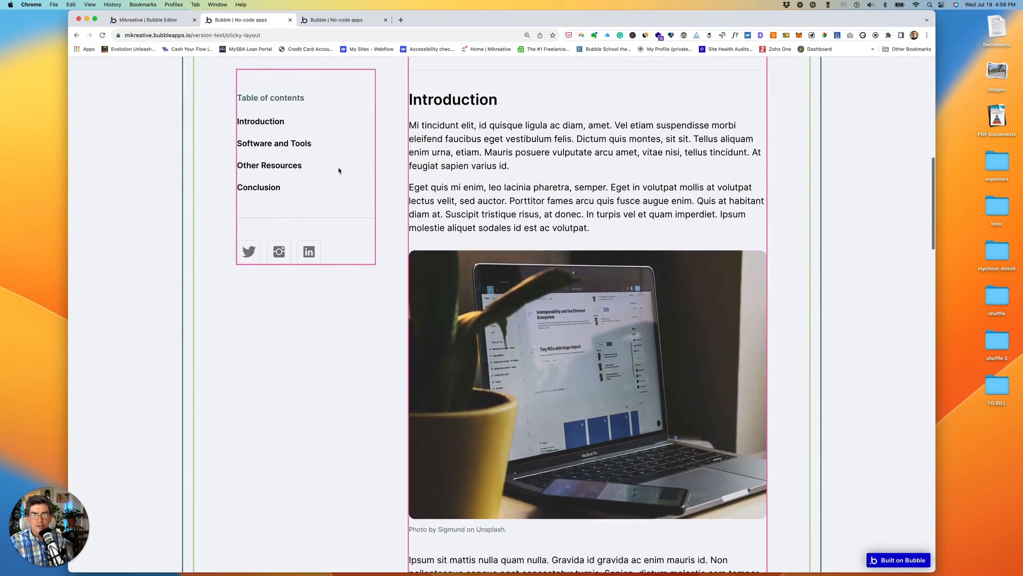
{"action": "left_click", "coordinate": [275, 145]}
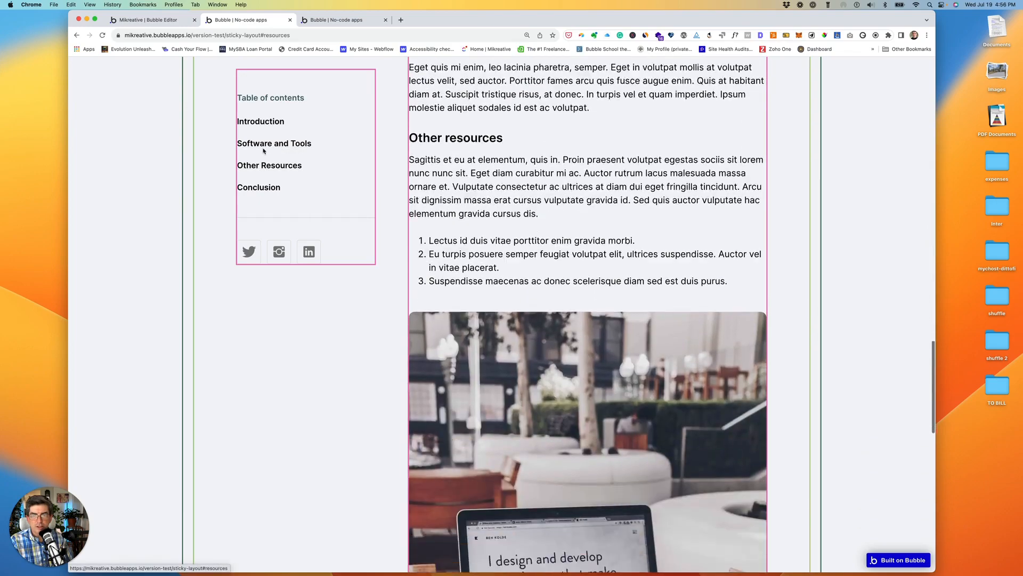
{"action": "left_click", "coordinate": [263, 121]}
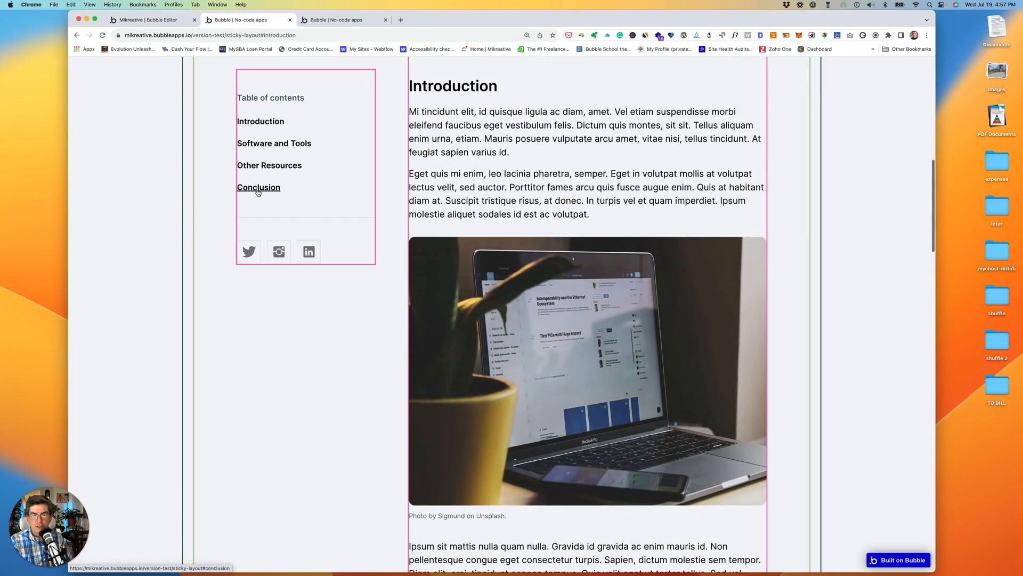
{"action": "left_click", "coordinate": [258, 189]}
{"action": "left_click", "coordinate": [261, 122]}
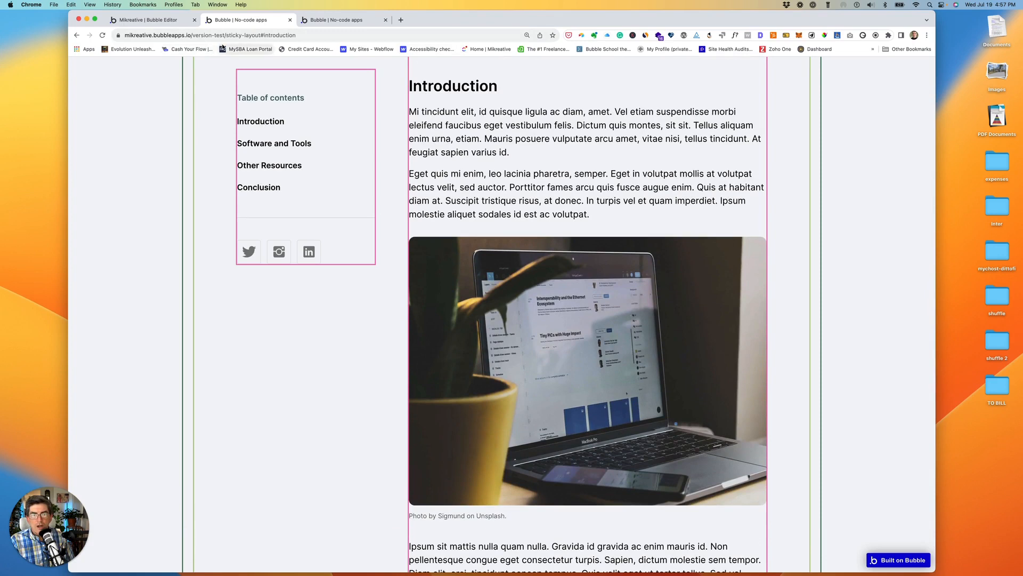
- Reload the other version-test page preview and examine the article's table of contents across the phone-sized screens
{"action": "left_click", "coordinate": [336, 21]}
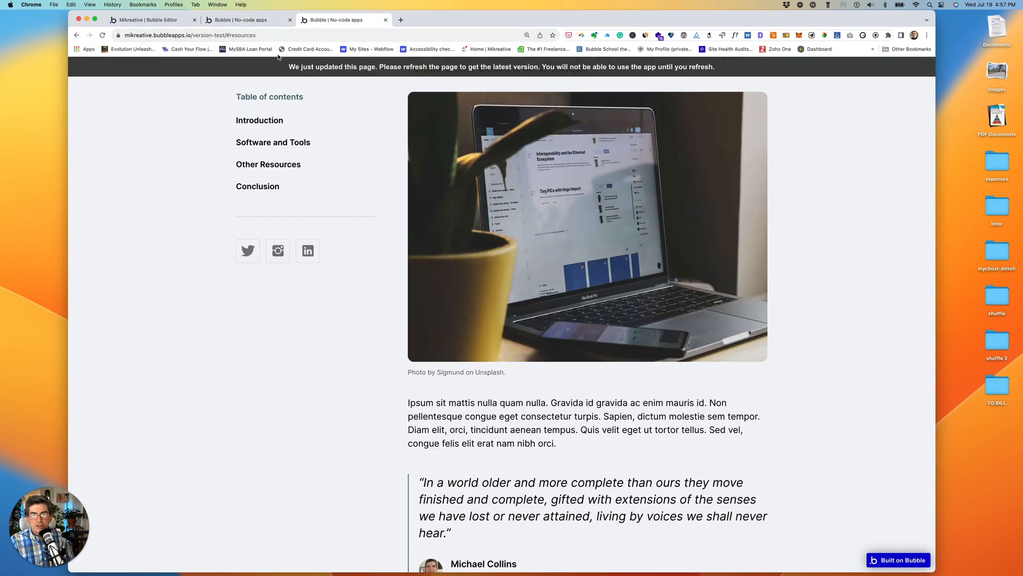
{"action": "key", "text": "super+r"}
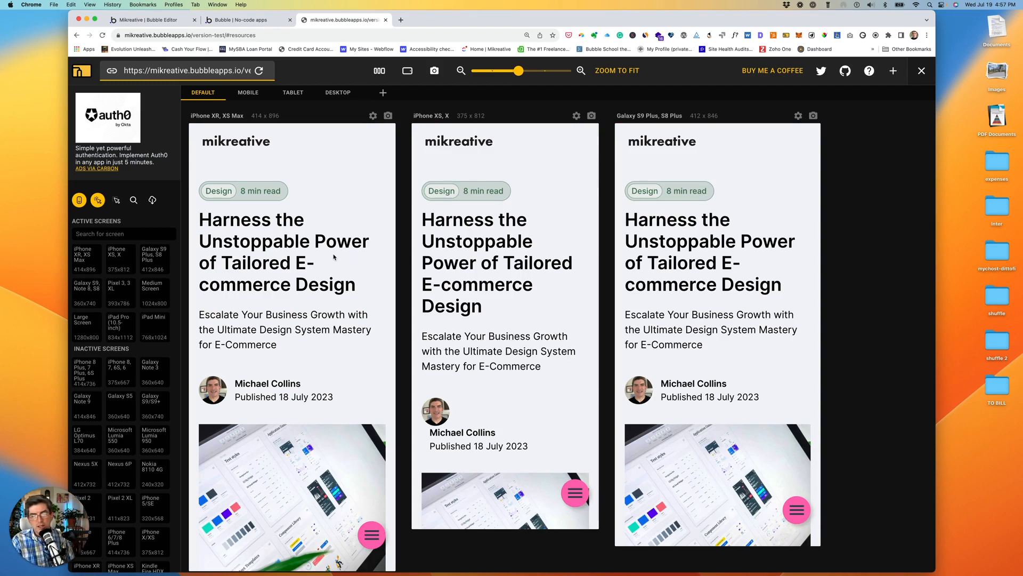
{"action": "scroll", "coordinate": [349, 304], "scroll_direction": "down", "scroll_amount": 10}
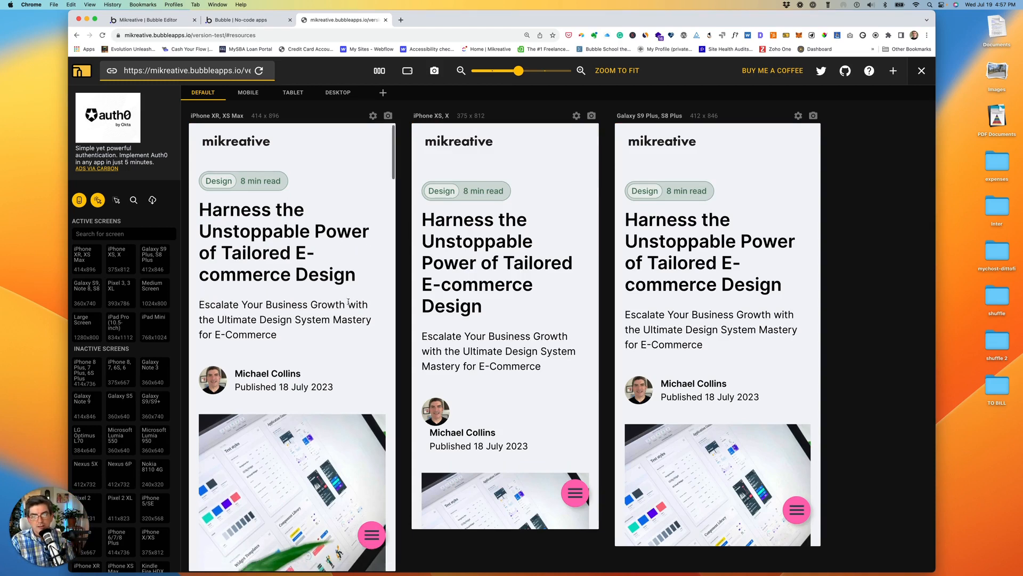
{"action": "scroll", "coordinate": [356, 304], "scroll_direction": "down", "scroll_amount": 5}
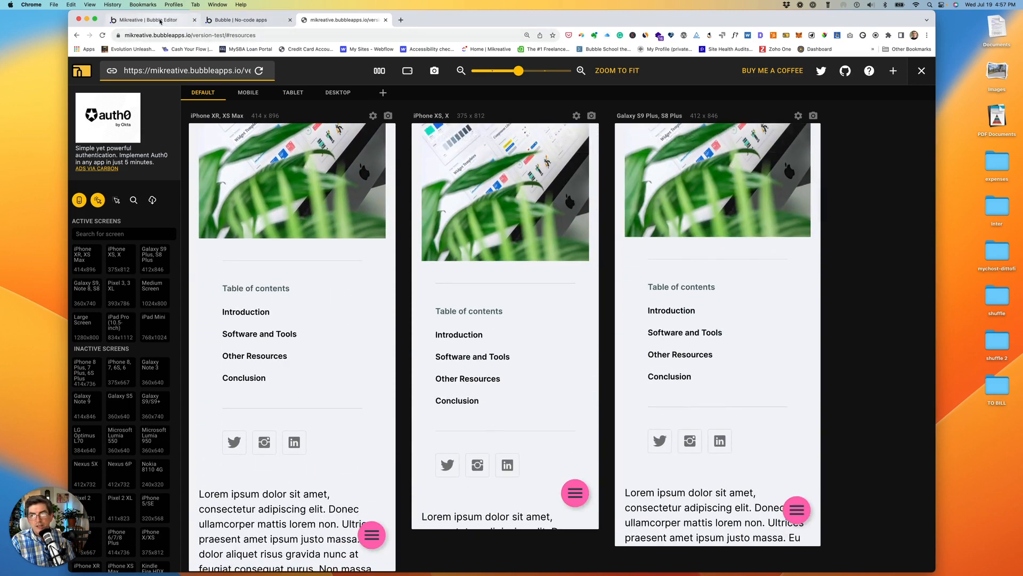
- Review Group Blog Sidebar's condition for page width < 768 and examine how the table of contents scrolls on the various device screens
{"action": "left_click", "coordinate": [160, 21]}
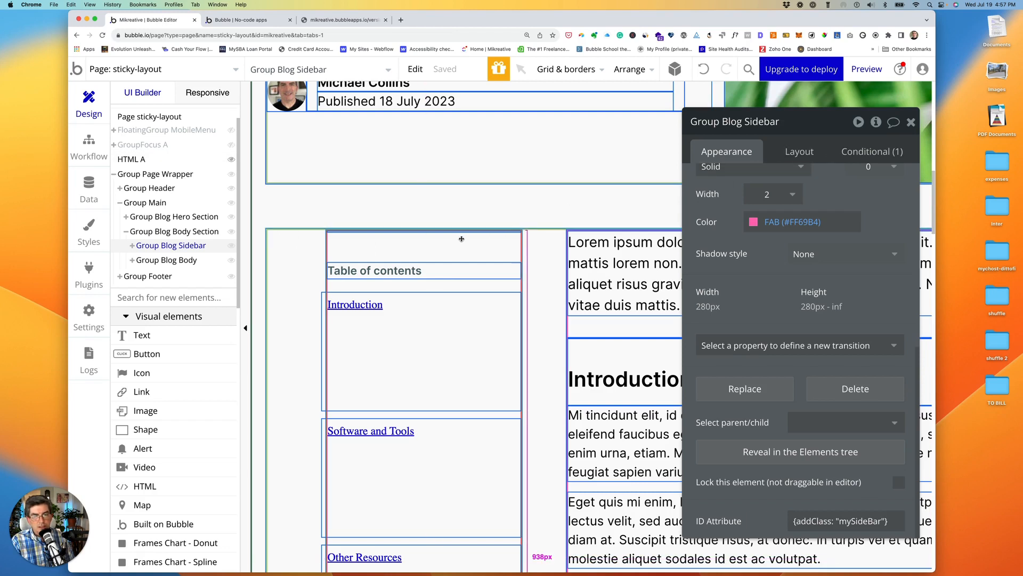
{"action": "left_click", "coordinate": [869, 151]}
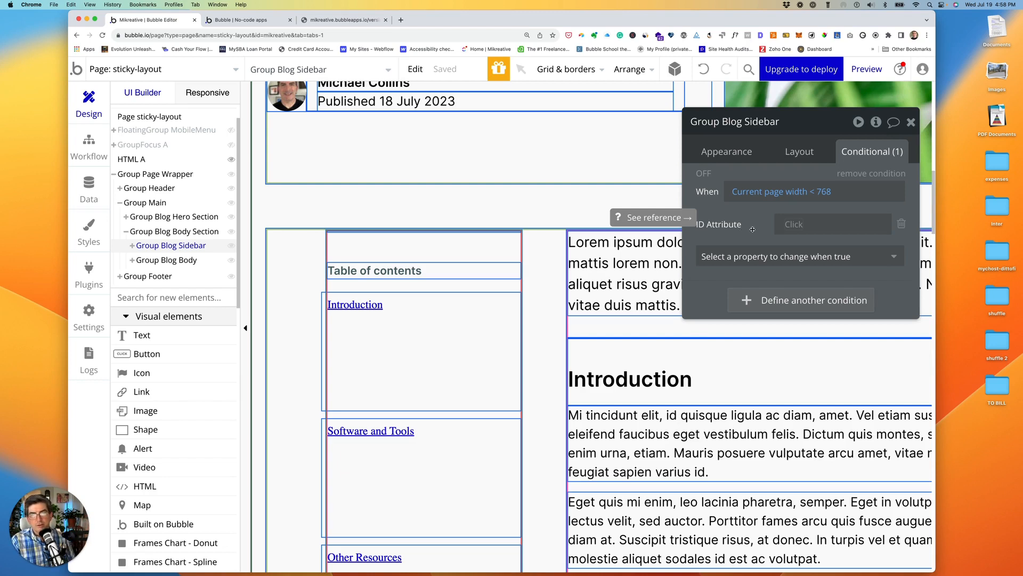
{"action": "left_click", "coordinate": [323, 22]}
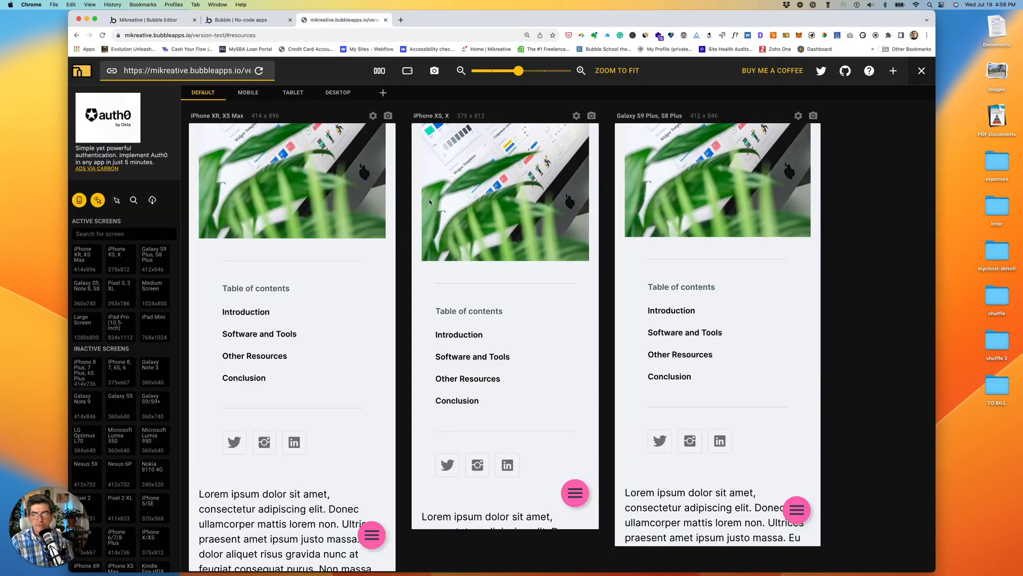
{"action": "scroll", "coordinate": [868, 356], "scroll_direction": "down", "scroll_amount": 5}
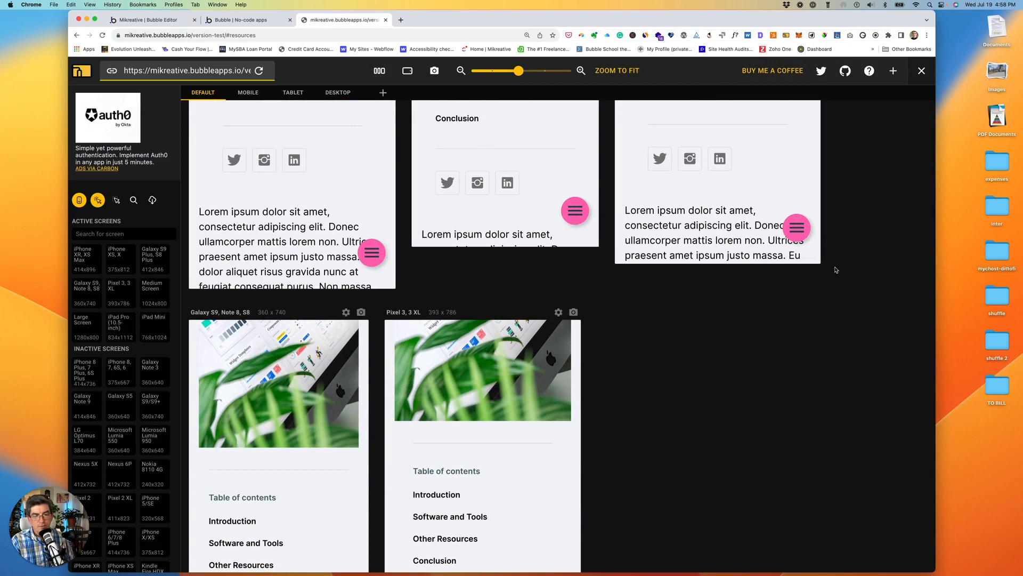
{"action": "scroll", "coordinate": [835, 269], "scroll_direction": "down", "scroll_amount": 8}
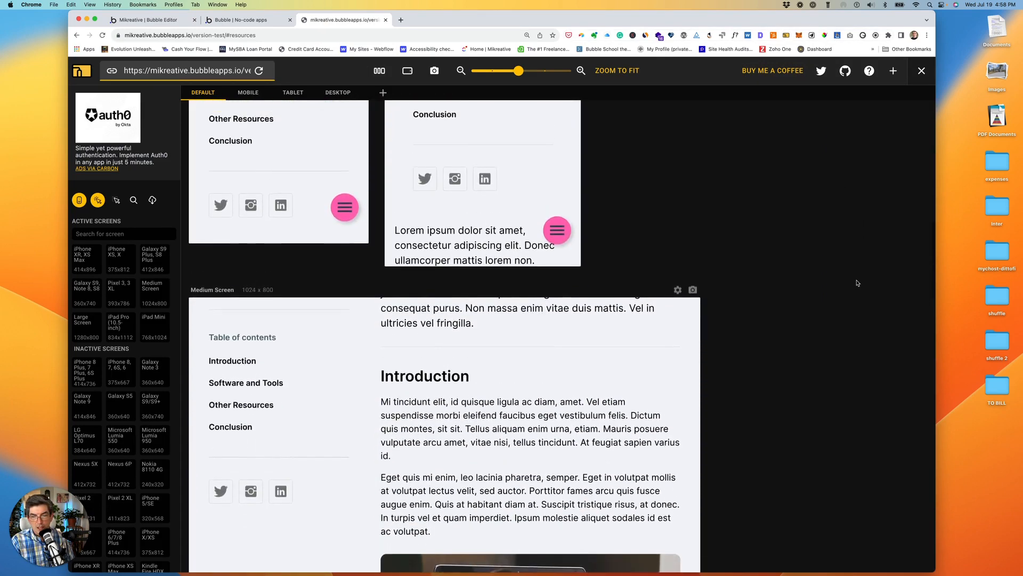
{"action": "scroll", "coordinate": [857, 283], "scroll_direction": "up", "scroll_amount": 15}
{"action": "scroll", "coordinate": [345, 304], "scroll_direction": "down", "scroll_amount": 10}
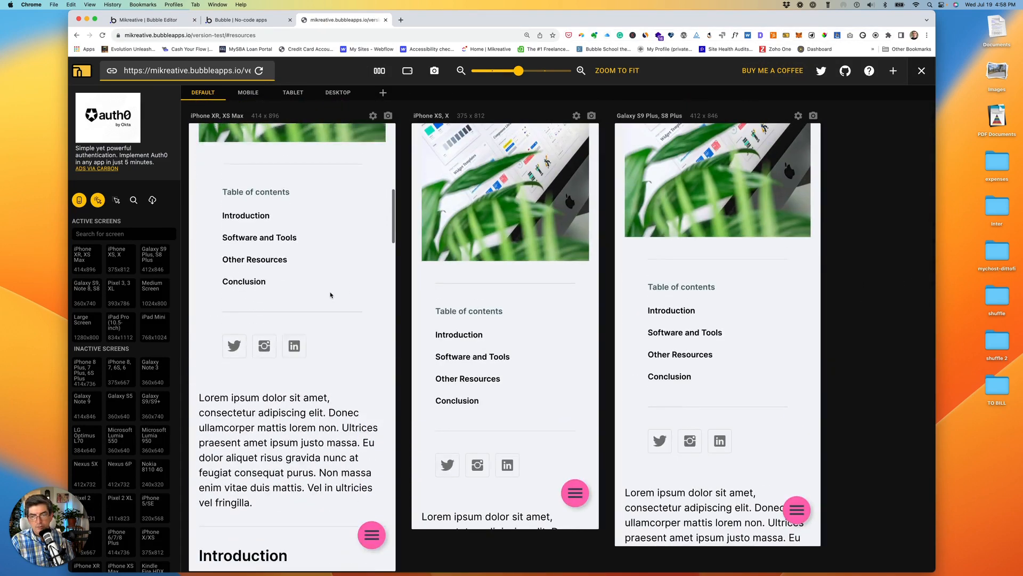
{"action": "scroll", "coordinate": [293, 332], "scroll_direction": "down", "scroll_amount": 5}
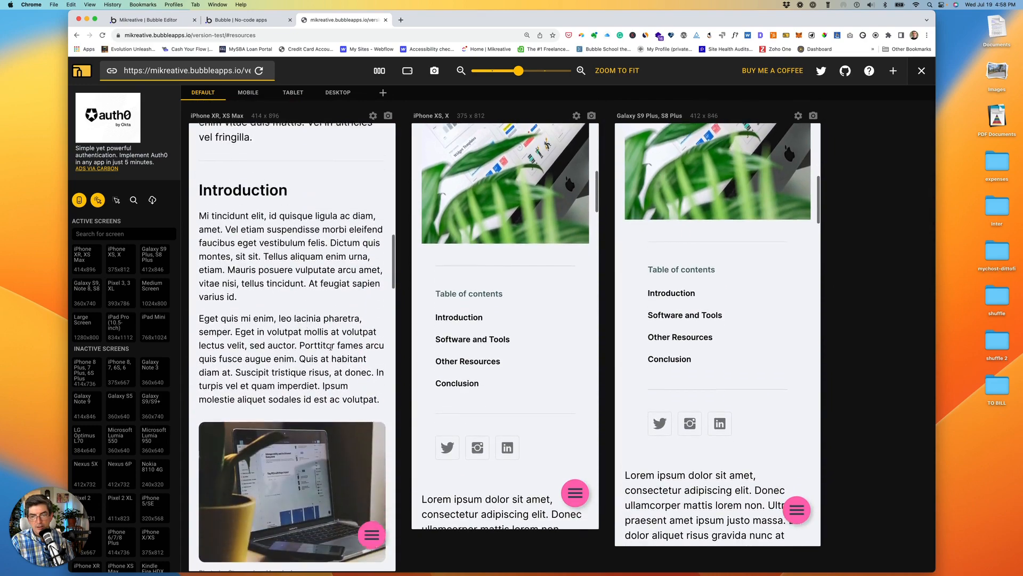
{"action": "scroll", "coordinate": [270, 334], "scroll_direction": "down", "scroll_amount": 10}
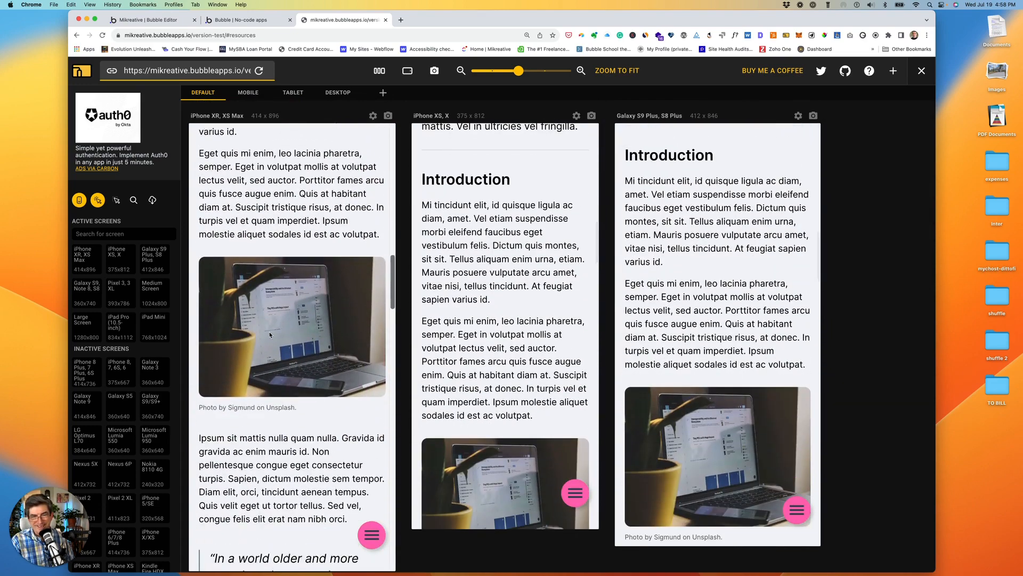
- Examine how the article and its table of contents scroll on the phone screens and the 1024 x 800 Medium Screen
{"action": "scroll", "coordinate": [270, 334], "scroll_direction": "down", "scroll_amount": 15}
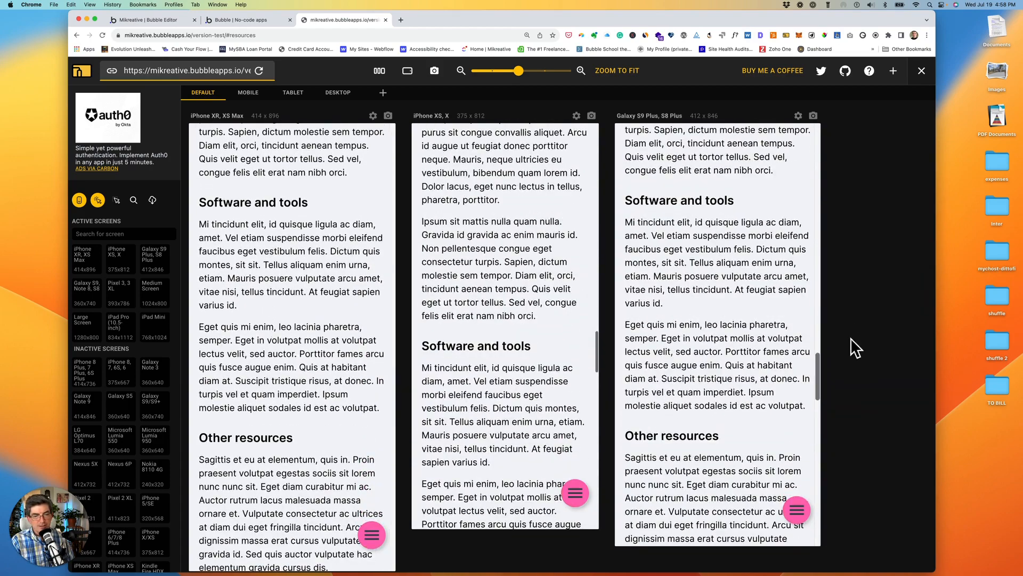
{"action": "scroll", "coordinate": [851, 337], "scroll_direction": "down", "scroll_amount": 10}
{"action": "scroll", "coordinate": [897, 337], "scroll_direction": "down", "scroll_amount": 10}
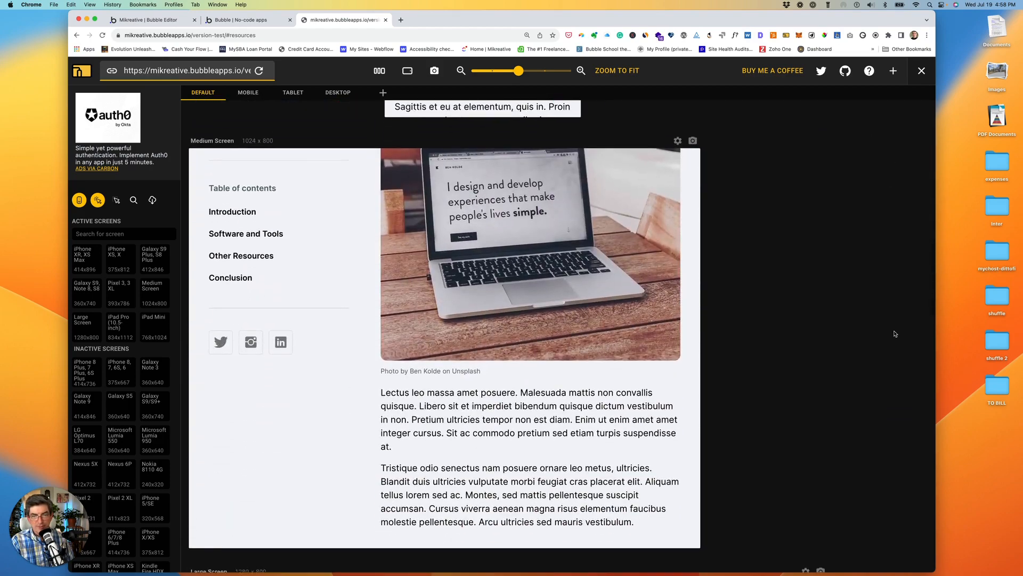
{"action": "scroll", "coordinate": [450, 356], "scroll_direction": "up", "scroll_amount": 15}
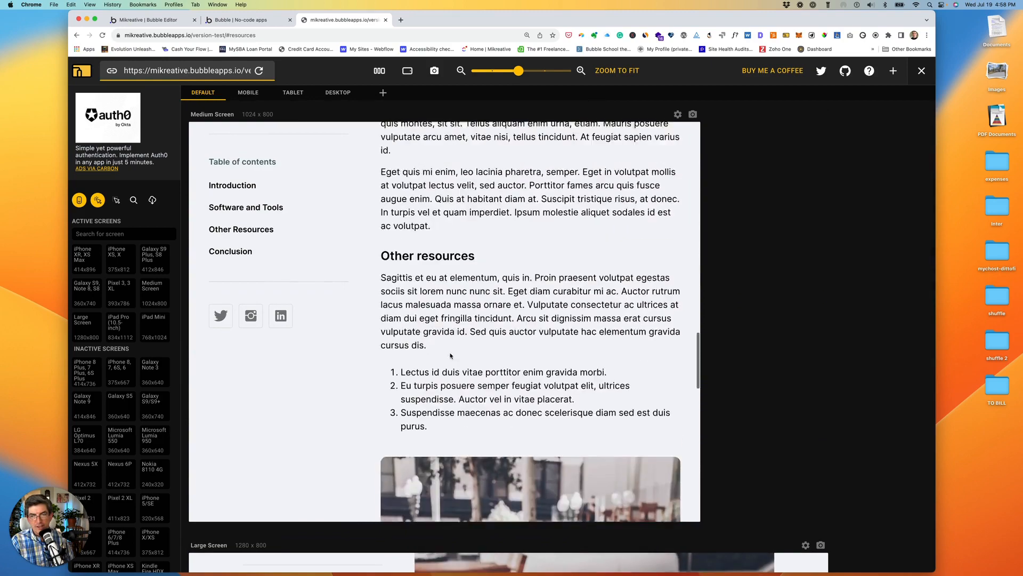
{"action": "scroll", "coordinate": [450, 356], "scroll_direction": "up", "scroll_amount": 10}
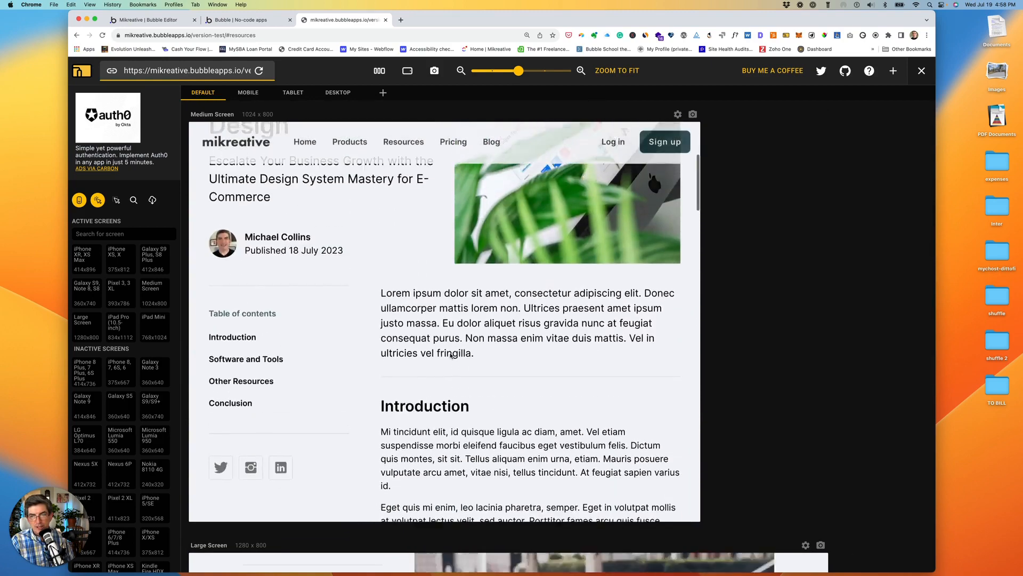
{"action": "scroll", "coordinate": [450, 356], "scroll_direction": "down", "scroll_amount": 5}
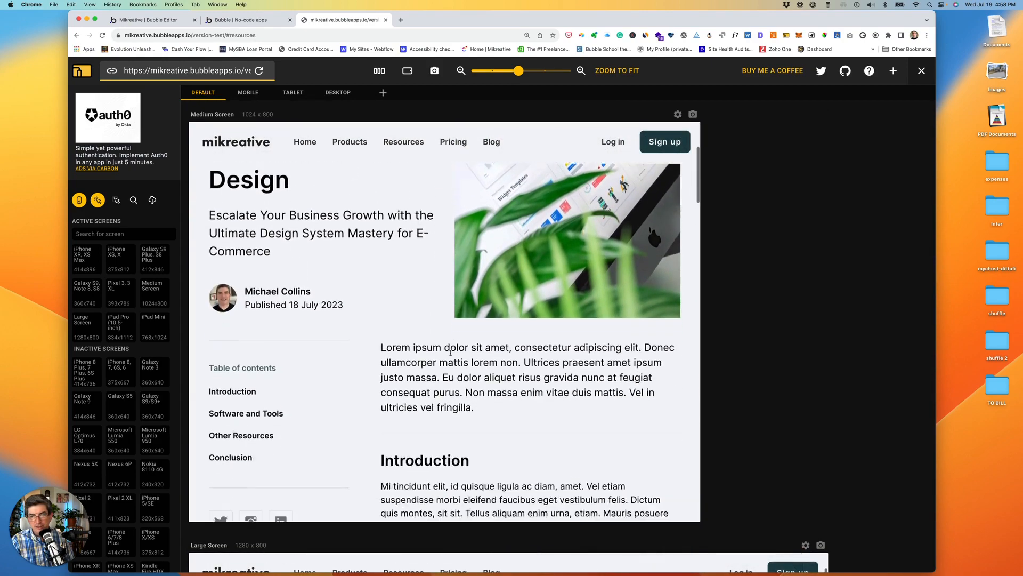
{"action": "scroll", "coordinate": [419, 194], "scroll_direction": "down", "scroll_amount": 8}
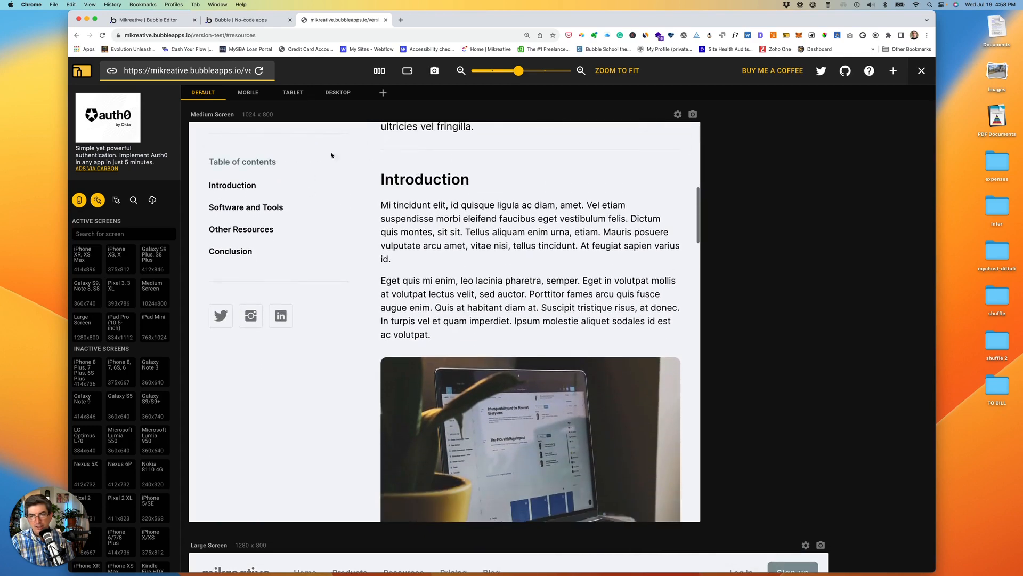
- Examine how the header and sidebar table of contents behave on the 1280 x 800 Large Screen while scrolling through the Introduction
{"action": "scroll", "coordinate": [802, 265], "scroll_direction": "down", "scroll_amount": 6}
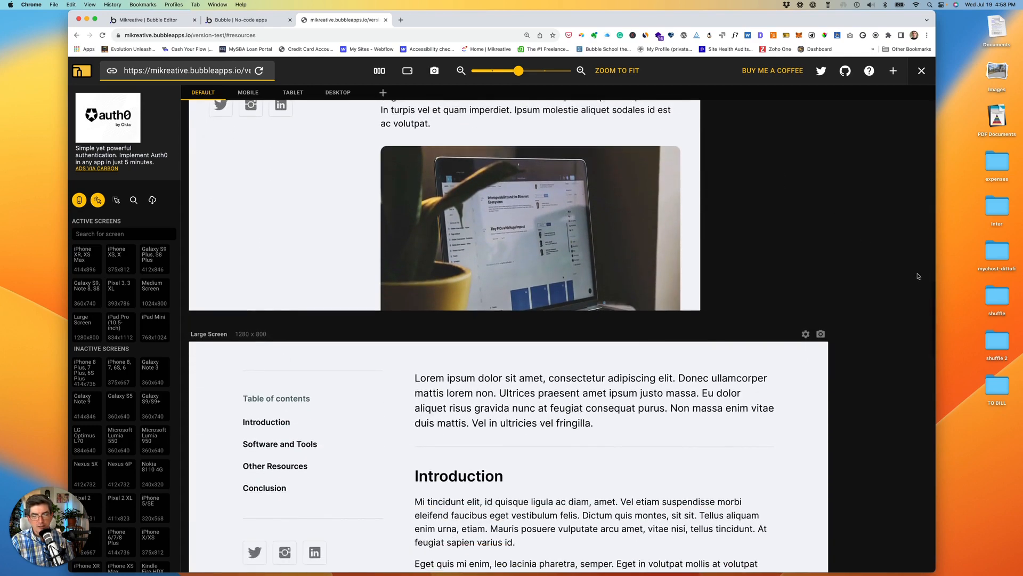
{"action": "scroll", "coordinate": [754, 263], "scroll_direction": "up", "scroll_amount": 10}
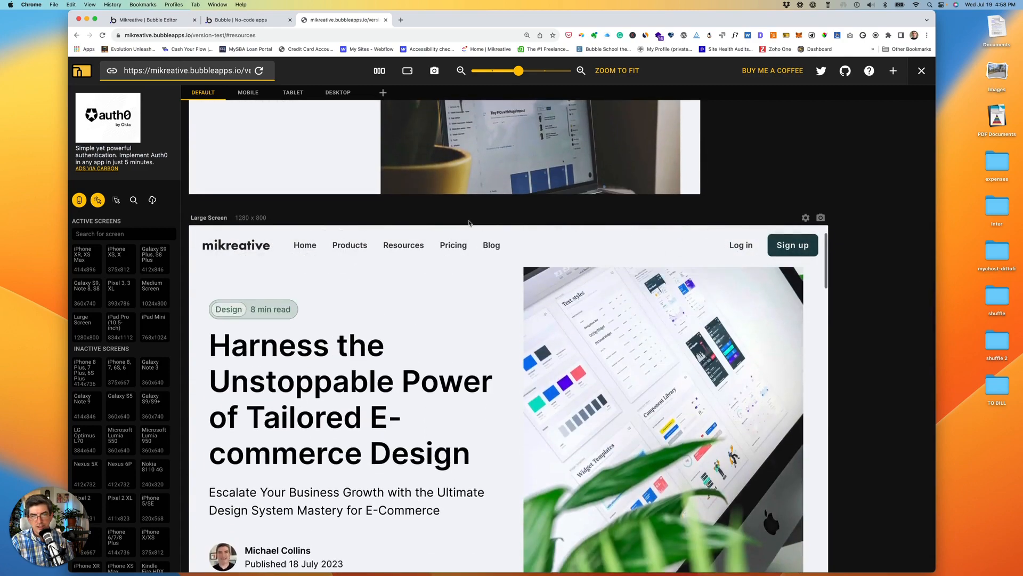
{"action": "scroll", "coordinate": [406, 295], "scroll_direction": "down", "scroll_amount": 10}
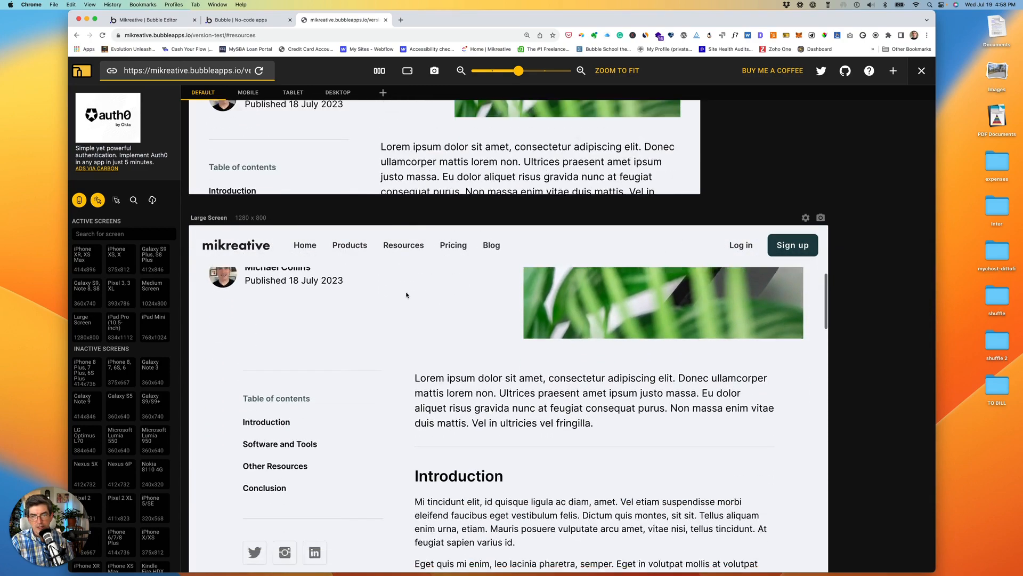
{"action": "scroll", "coordinate": [841, 316], "scroll_direction": "down", "scroll_amount": 3}
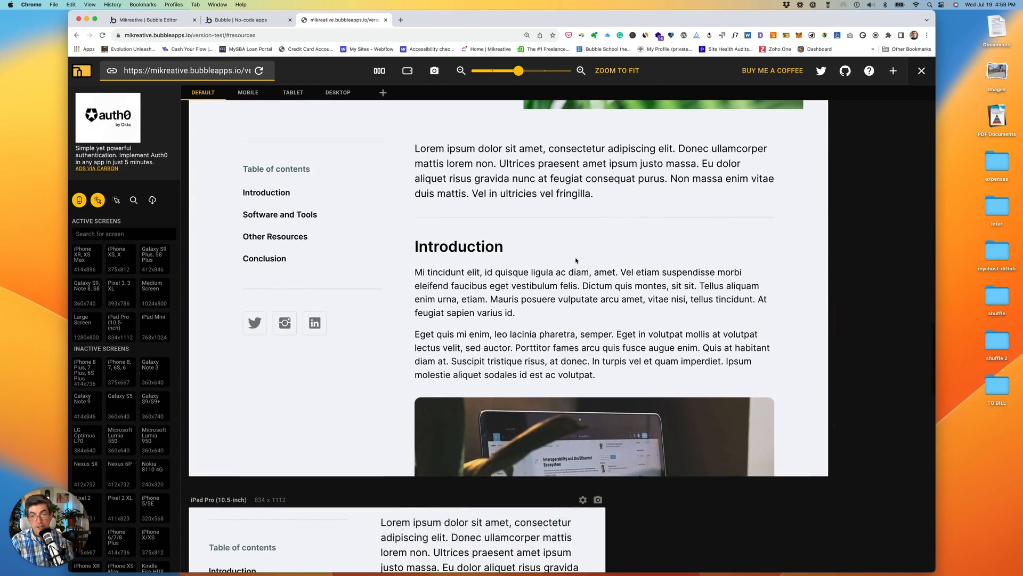
{"action": "scroll", "coordinate": [352, 242], "scroll_direction": "down", "scroll_amount": 5}
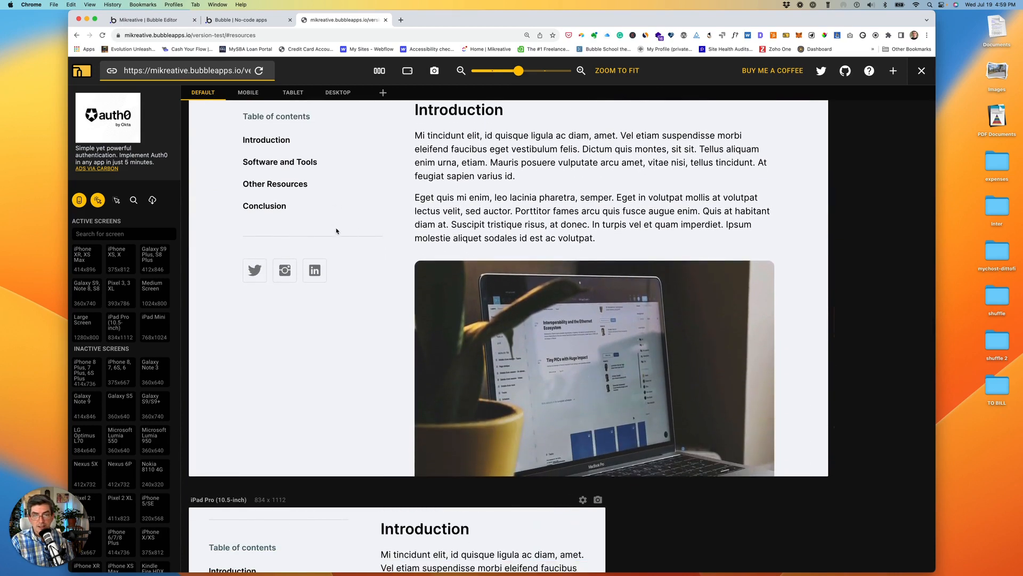
{"action": "scroll", "coordinate": [352, 294], "scroll_direction": "up", "scroll_amount": 2}
{"action": "scroll", "coordinate": [893, 251], "scroll_direction": "up", "scroll_amount": 3}
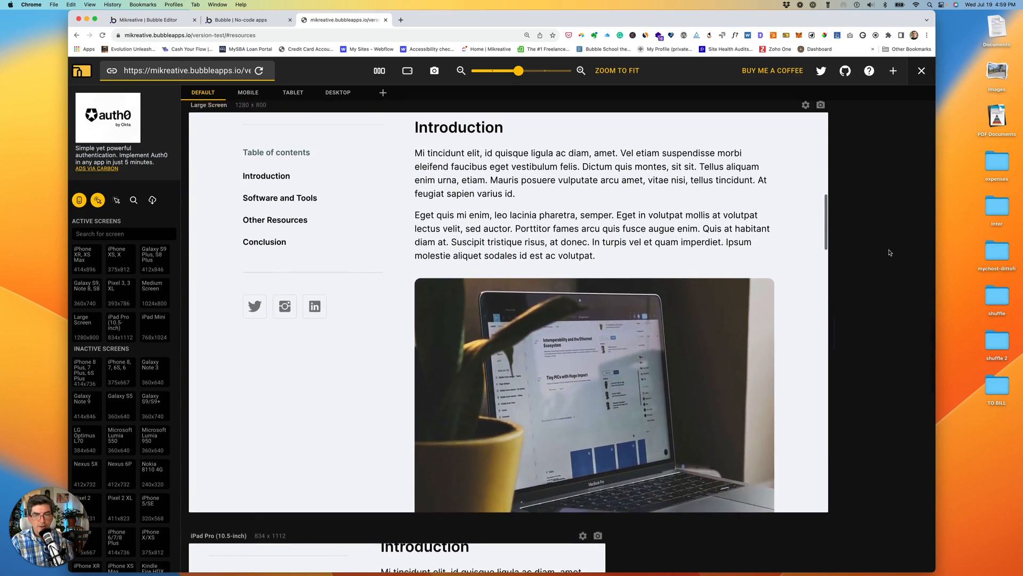
- Check the sidebar table of contents on the iPad Pro and iPad Mini screens and return to the Bubble editor
{"action": "scroll", "coordinate": [880, 252], "scroll_direction": "down", "scroll_amount": 8}
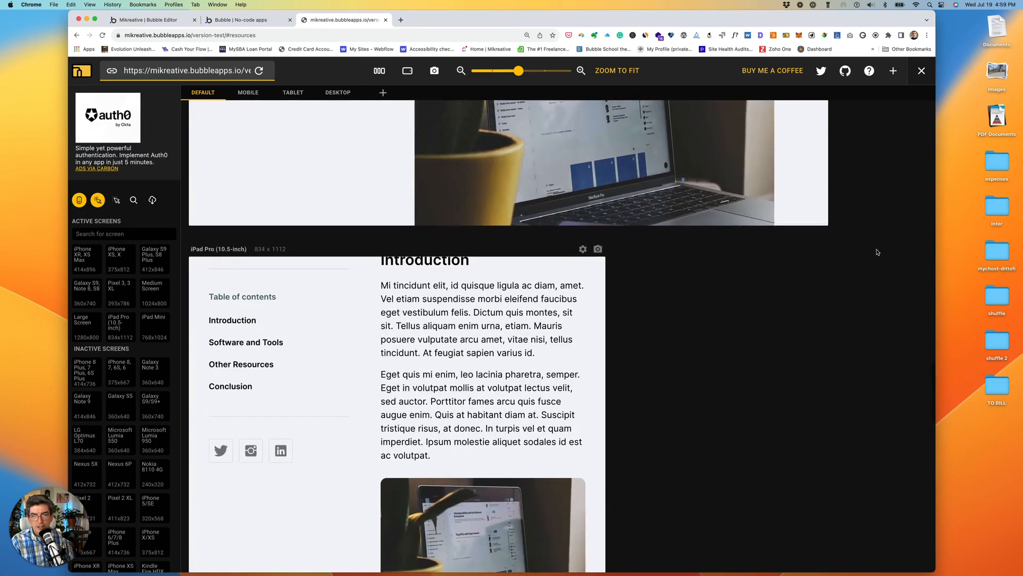
{"action": "scroll", "coordinate": [878, 252], "scroll_direction": "down", "scroll_amount": 10}
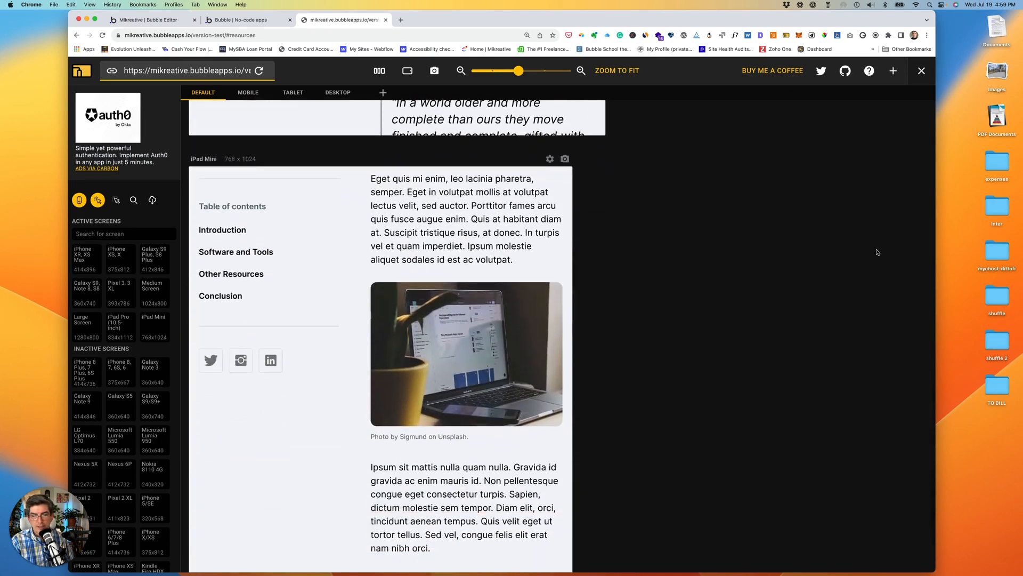
{"action": "scroll", "coordinate": [878, 252], "scroll_direction": "down", "scroll_amount": 10}
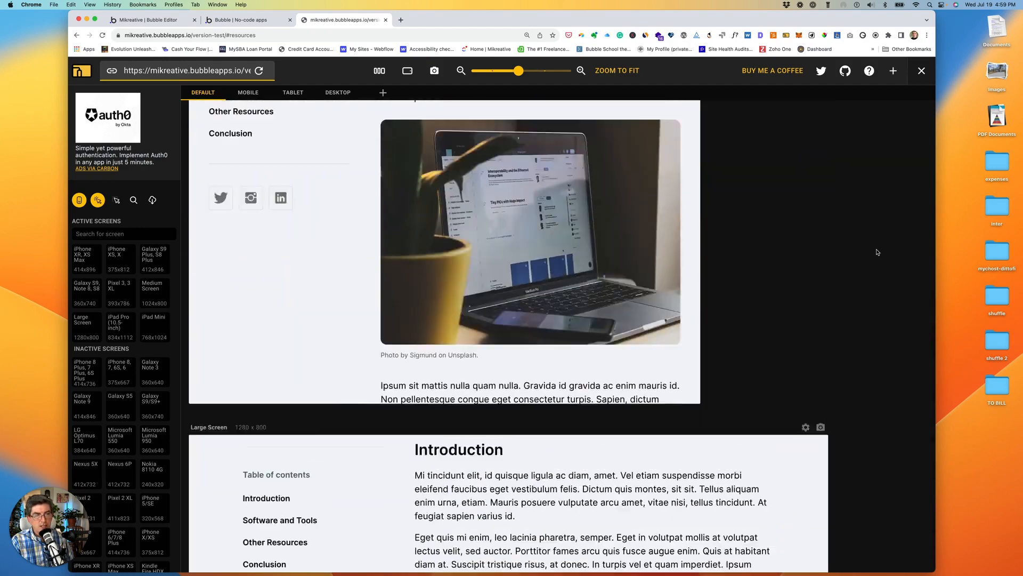
{"action": "scroll", "coordinate": [878, 252], "scroll_direction": "up", "scroll_amount": 20}
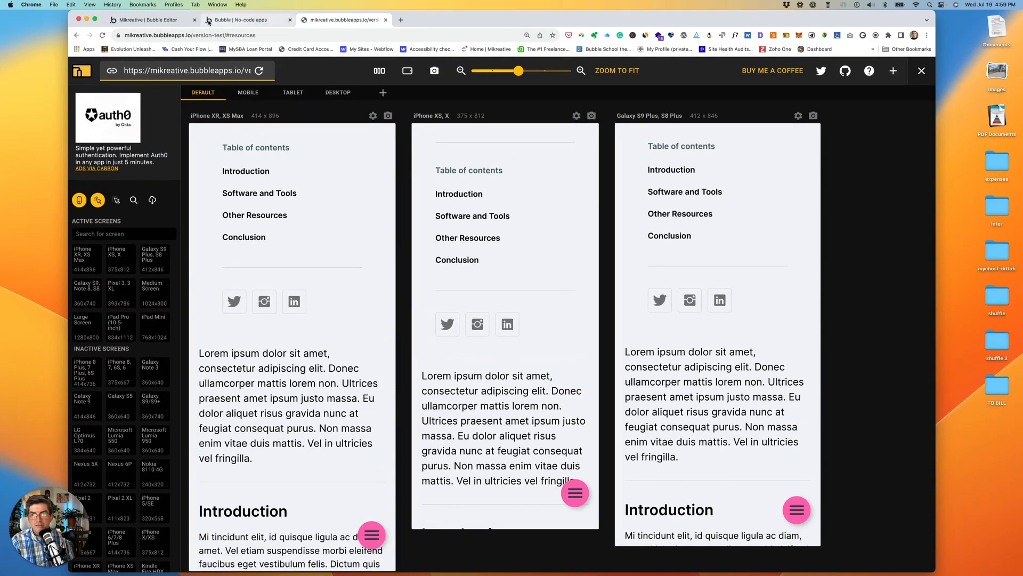
{"action": "left_click", "coordinate": [147, 19]}
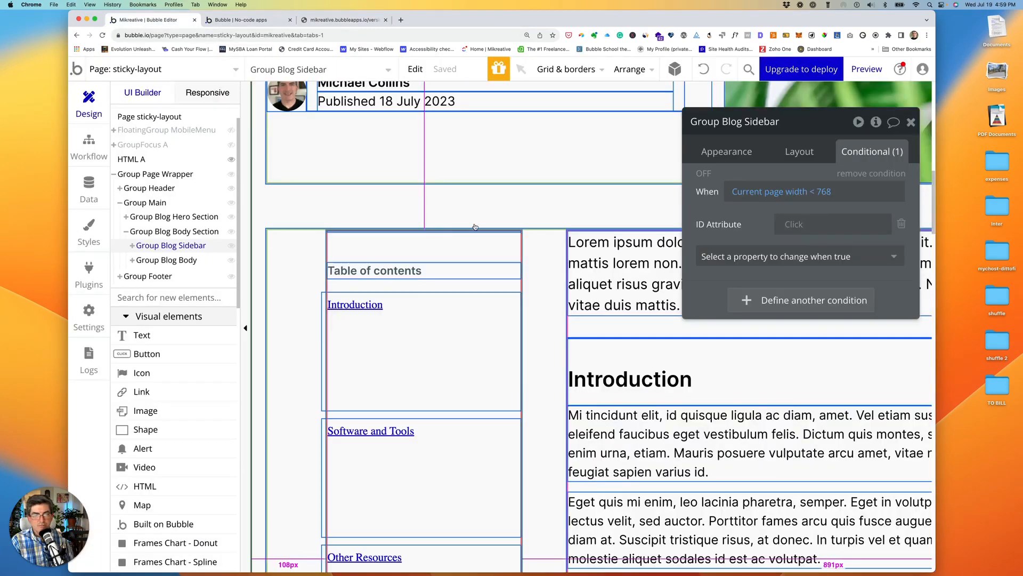